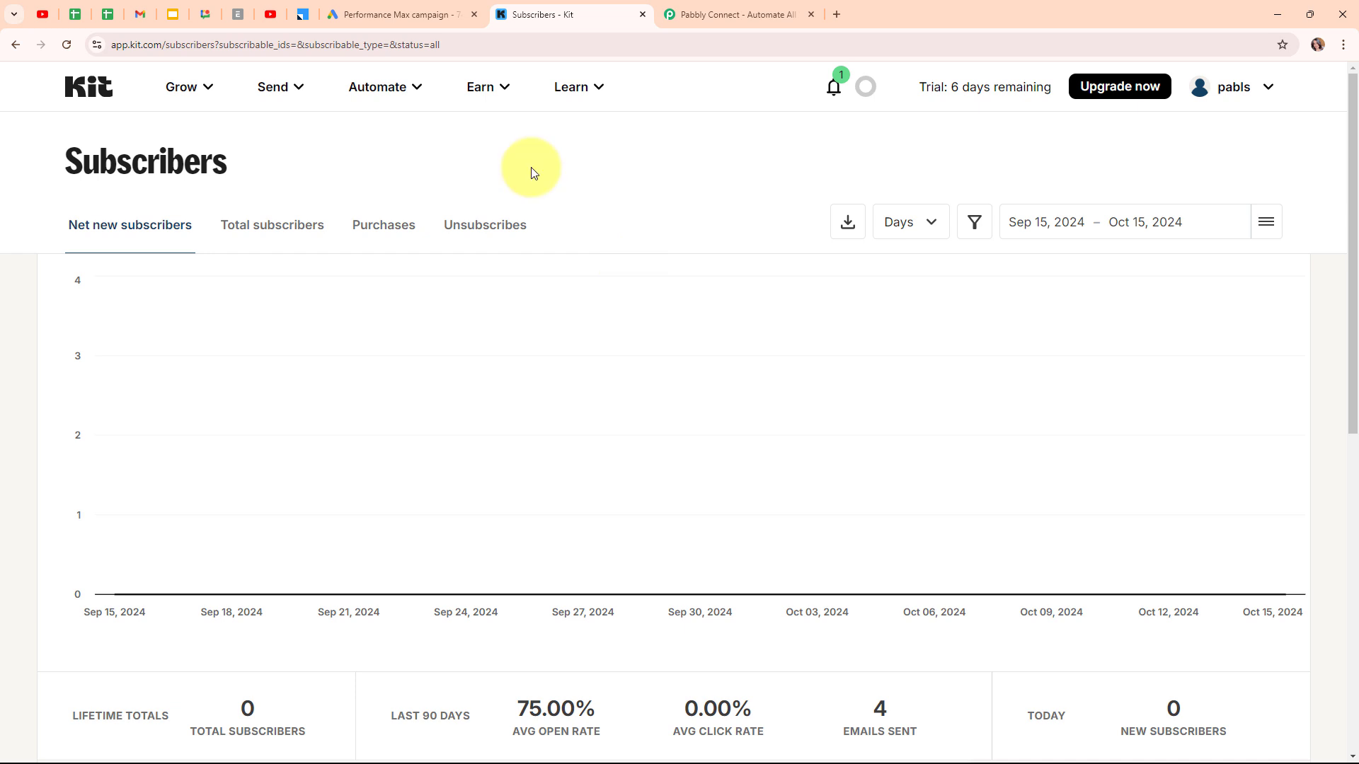
# Switch to the Pabbly Connect website and sign in to the account.
pyautogui.click(424, 12)
pyautogui.click(556, 7)
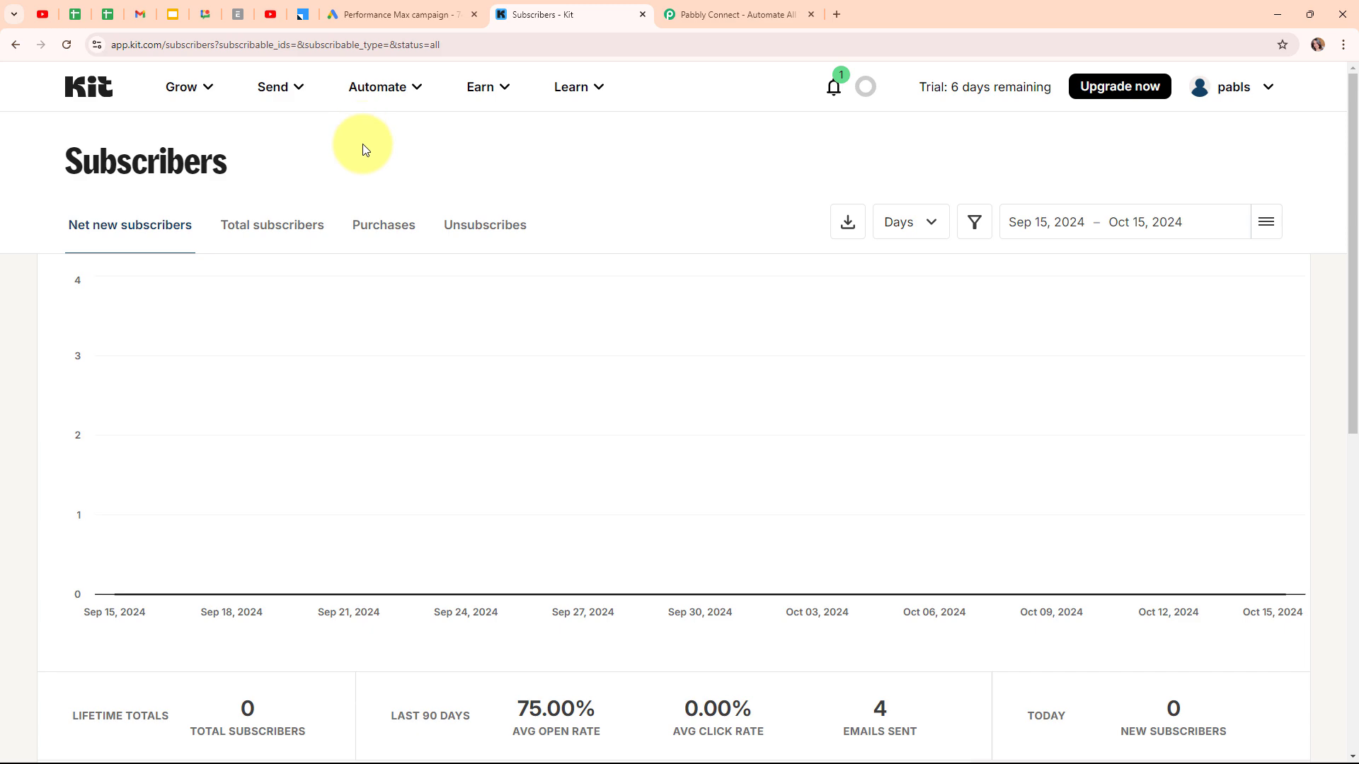
pyautogui.click(683, 6)
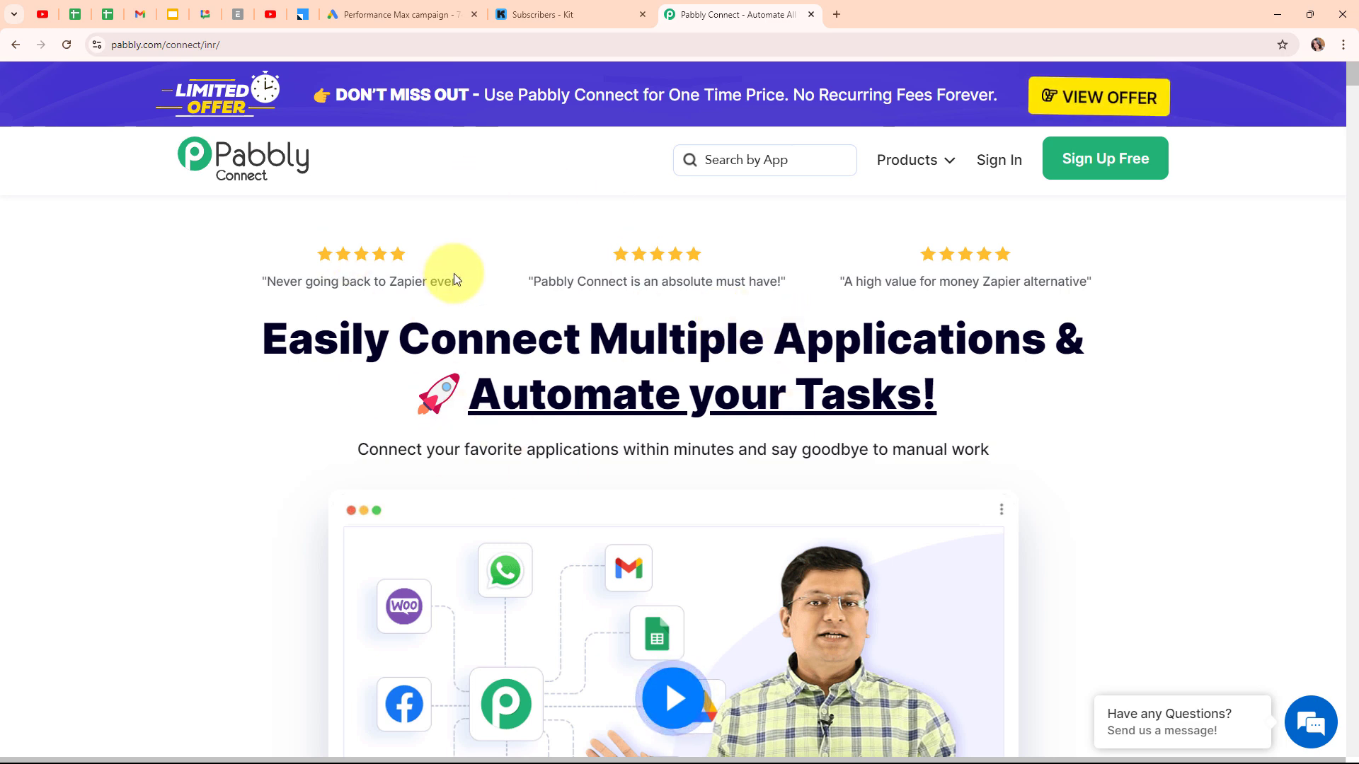
pyautogui.click(263, 45)
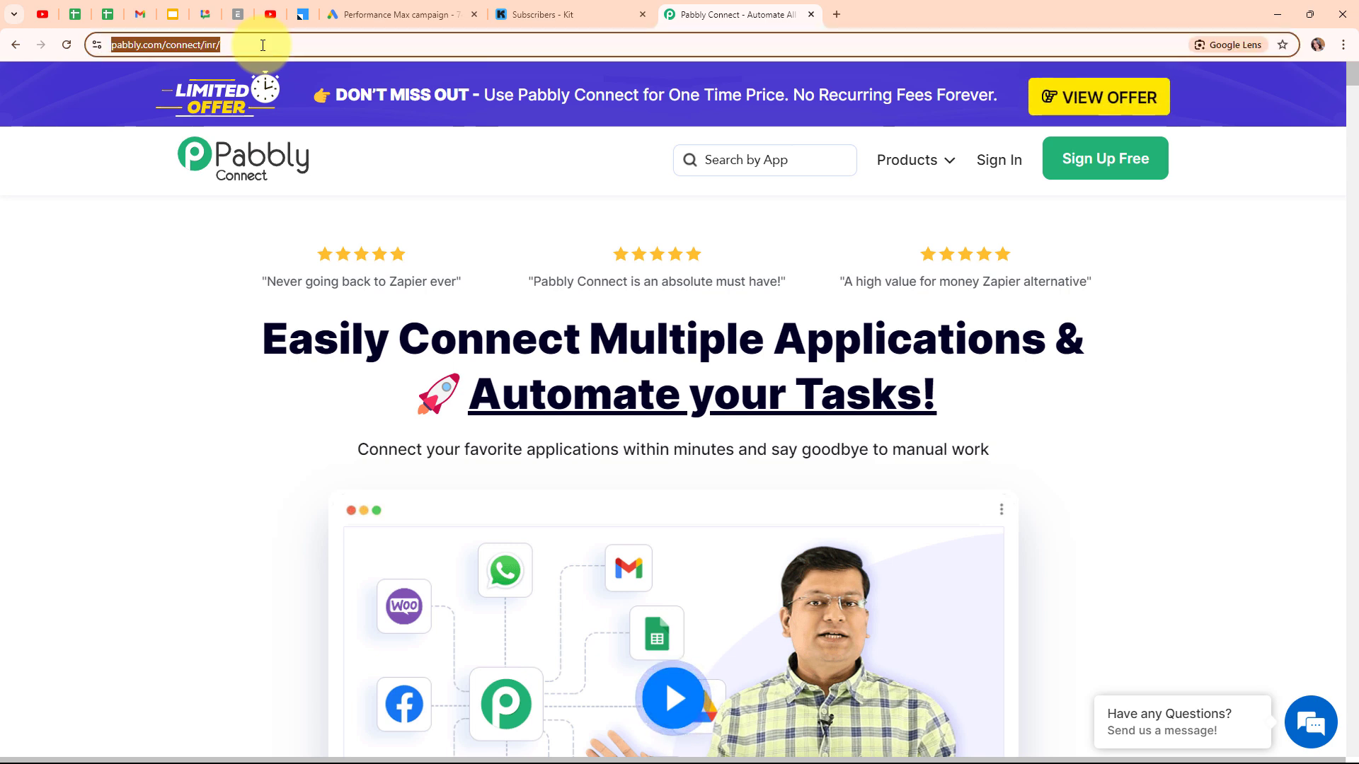
pyautogui.click(462, 172)
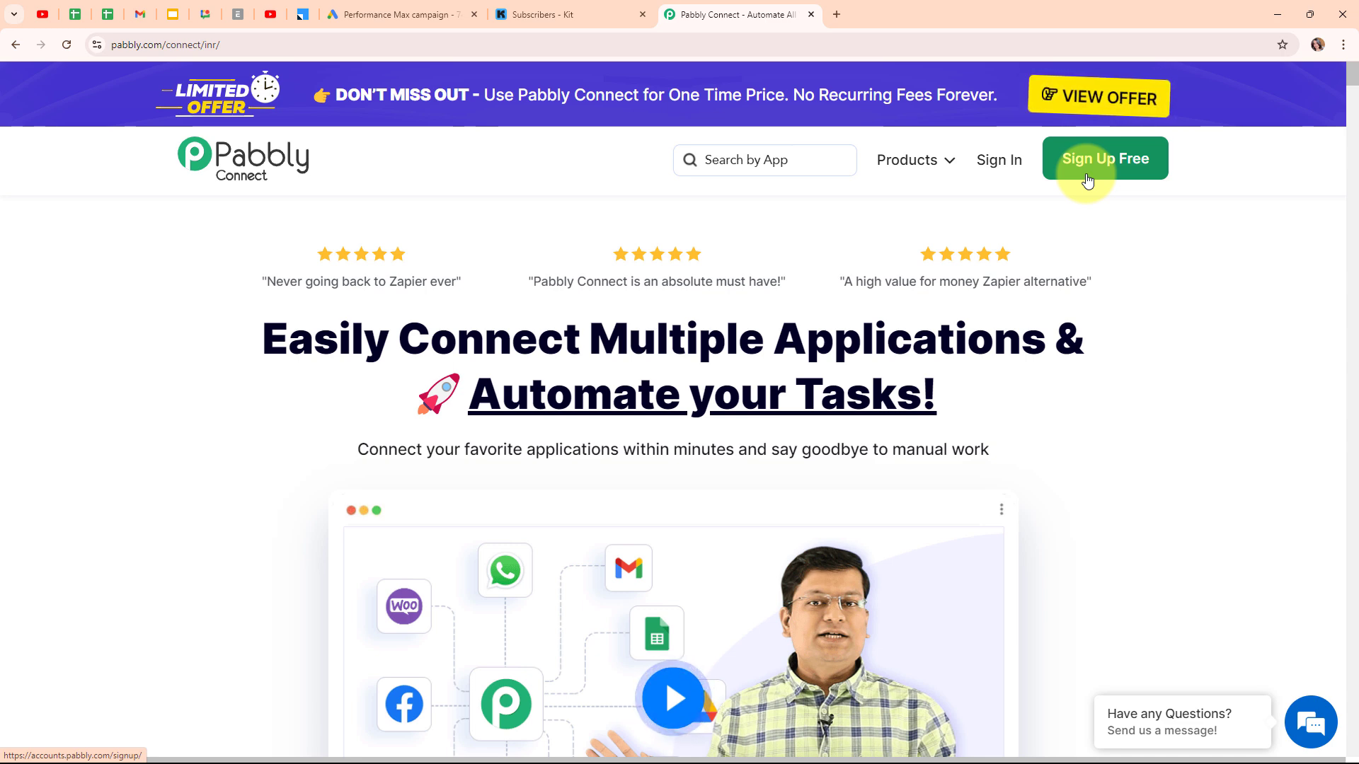
pyautogui.click(988, 163)
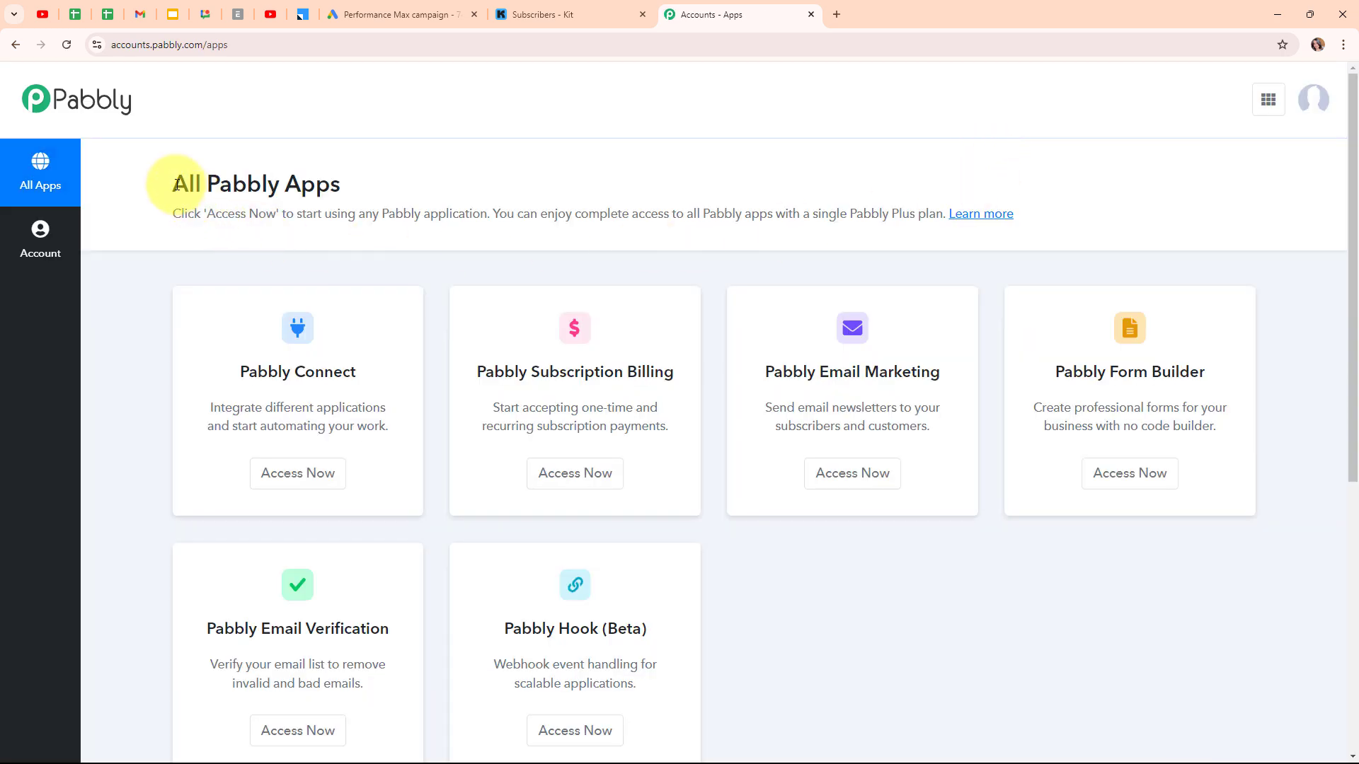
# Access Pabbly Connect from the list of all Pabbly apps.
pyautogui.moveTo(174, 182); pyautogui.dragTo(385, 186)
pyautogui.click(447, 169)
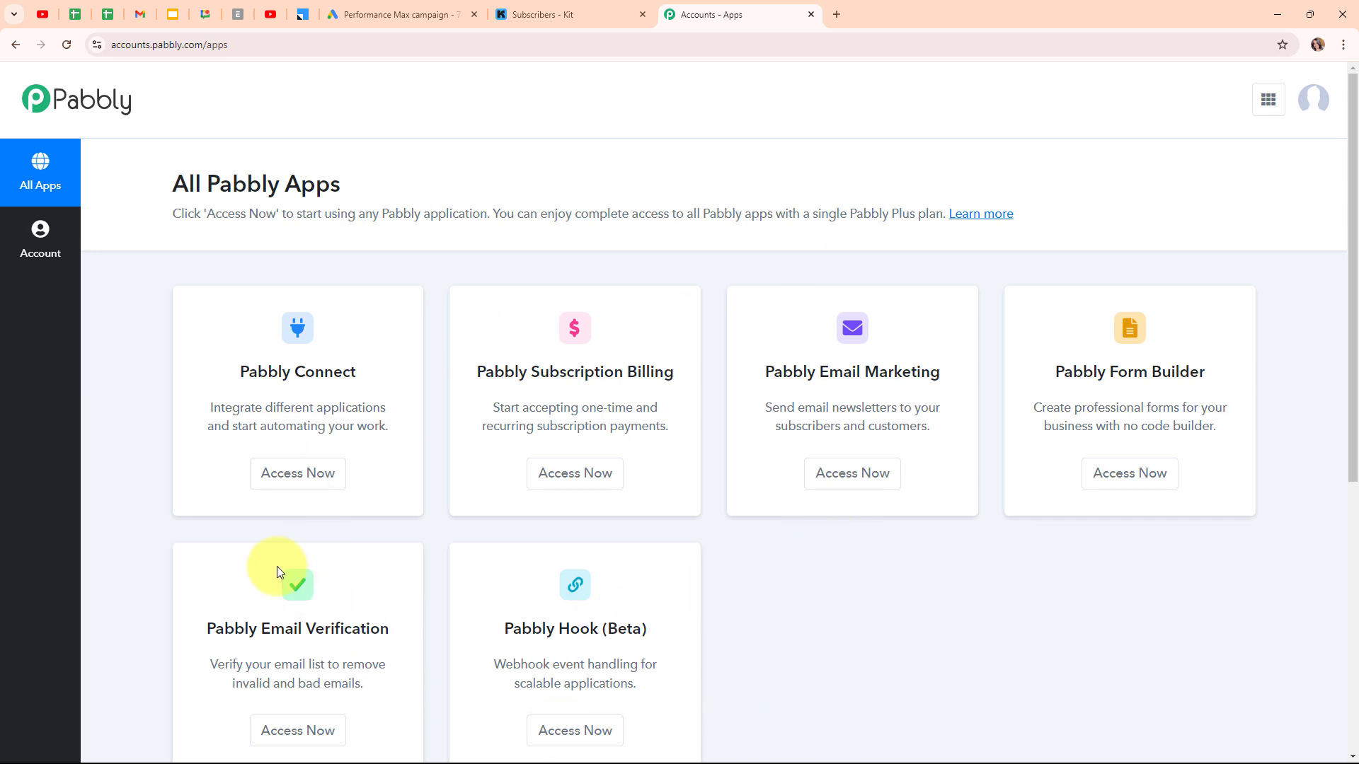
pyautogui.click(310, 495)
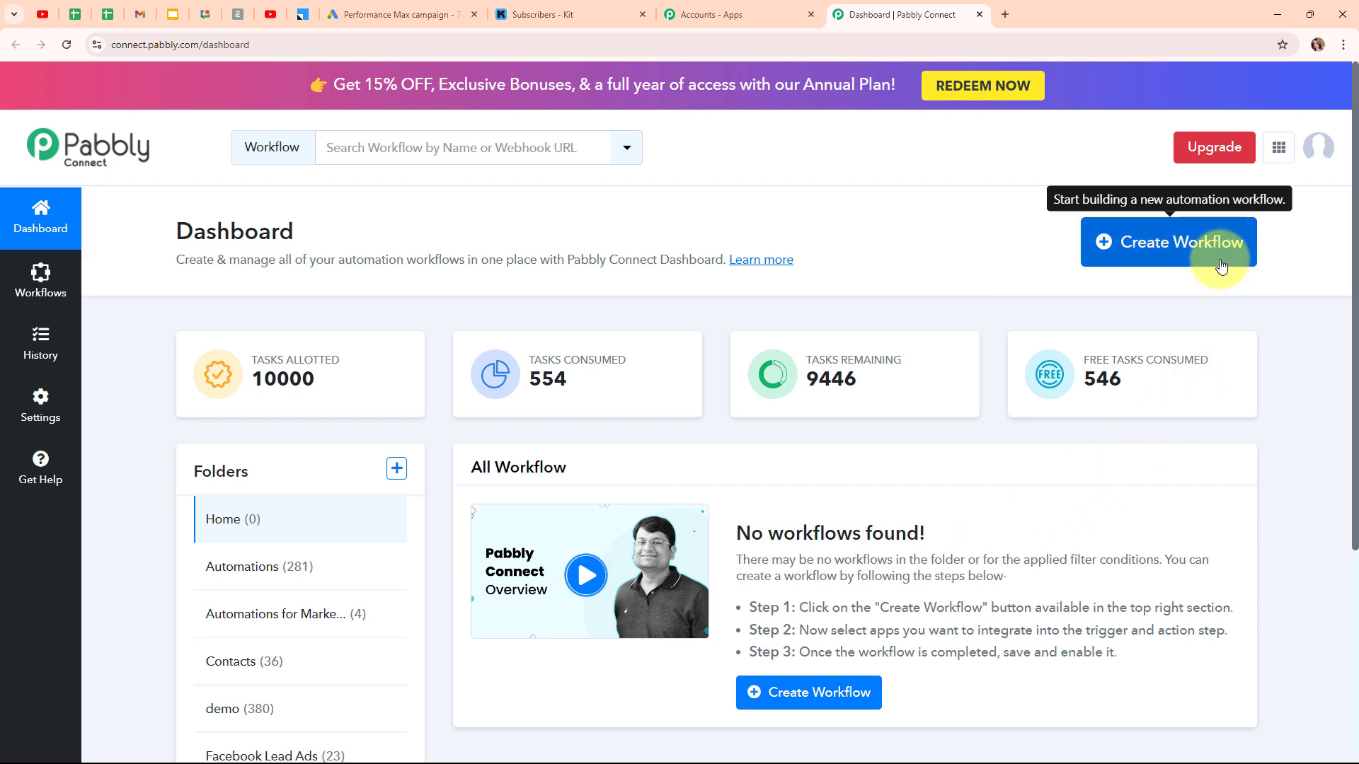
# Start a new workflow named "Create Kit Subscriber from Google Ads Lead" and choose the Automations folder for it.
pyautogui.click(1218, 263)
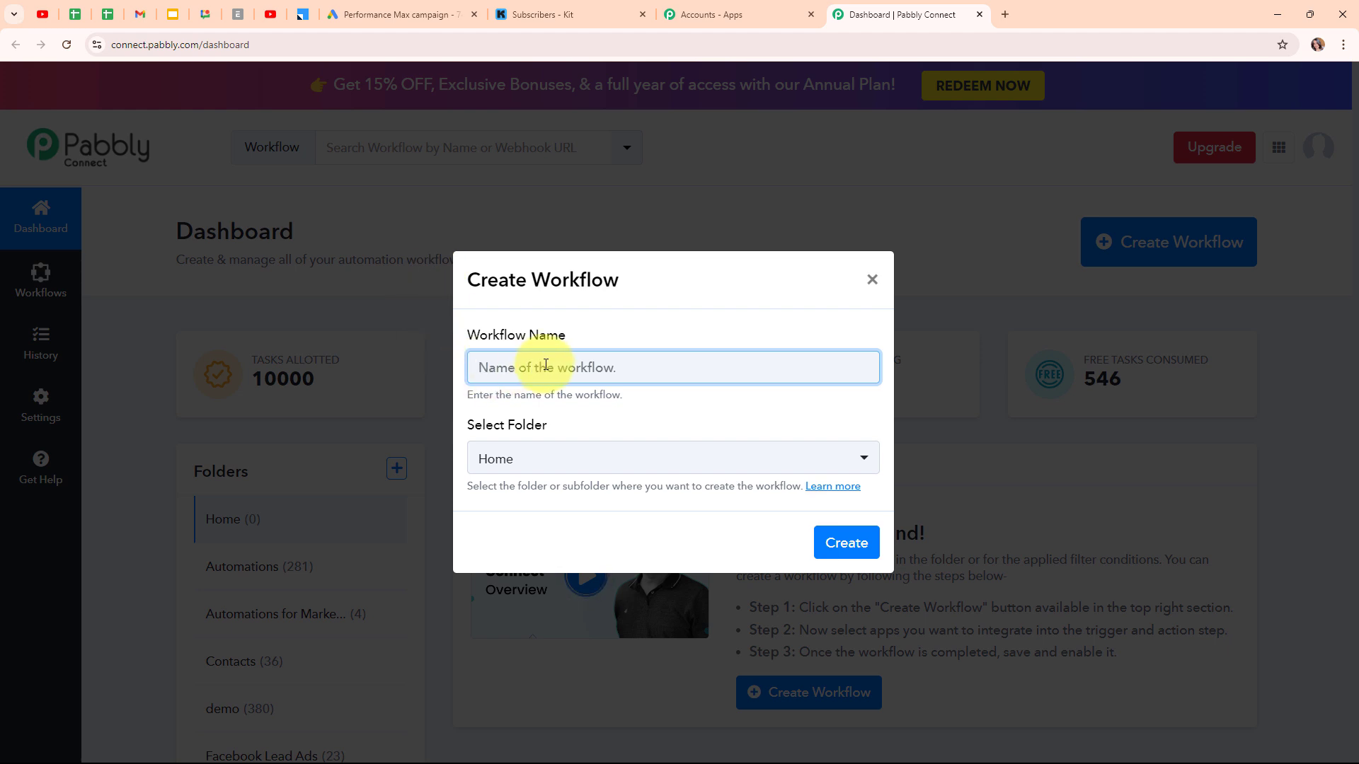
pyautogui.write('Create Kit Subscriber from Google Ads Lead')
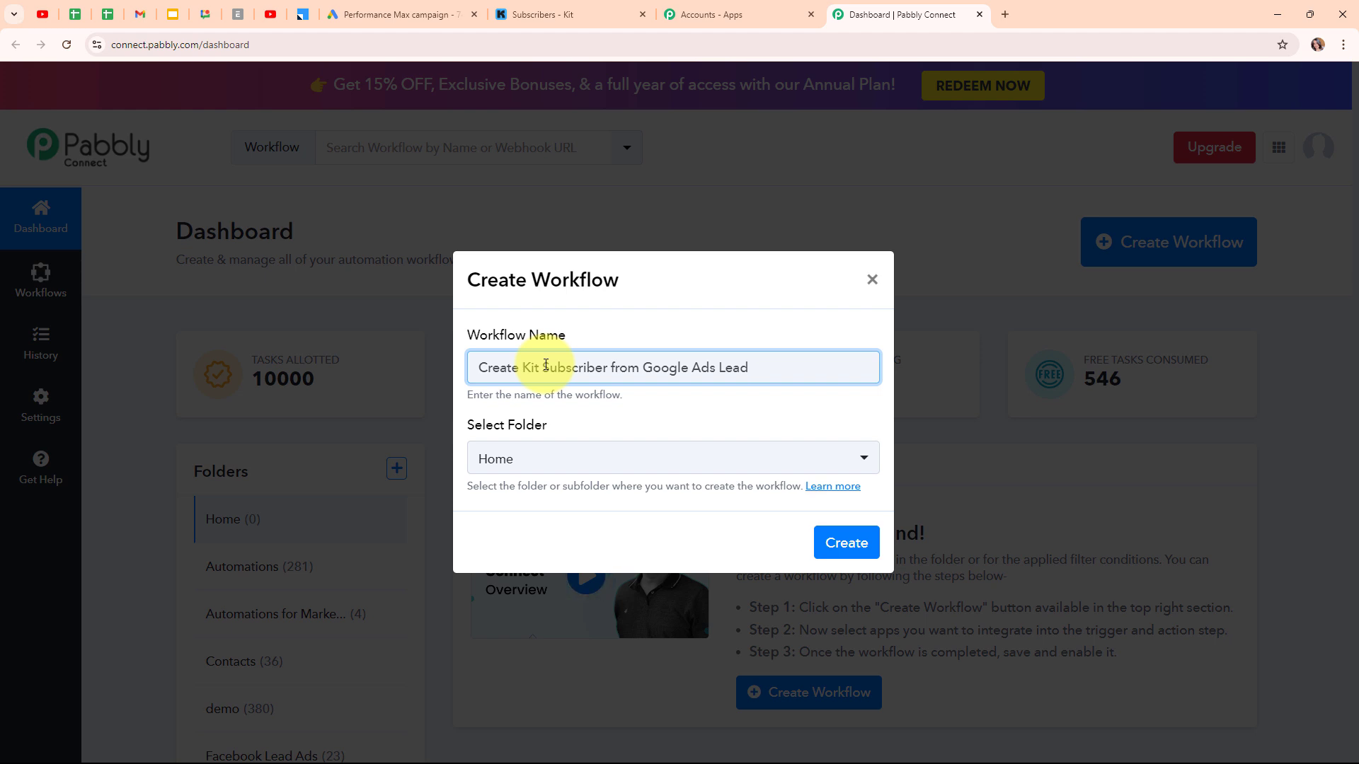
pyautogui.click(555, 457)
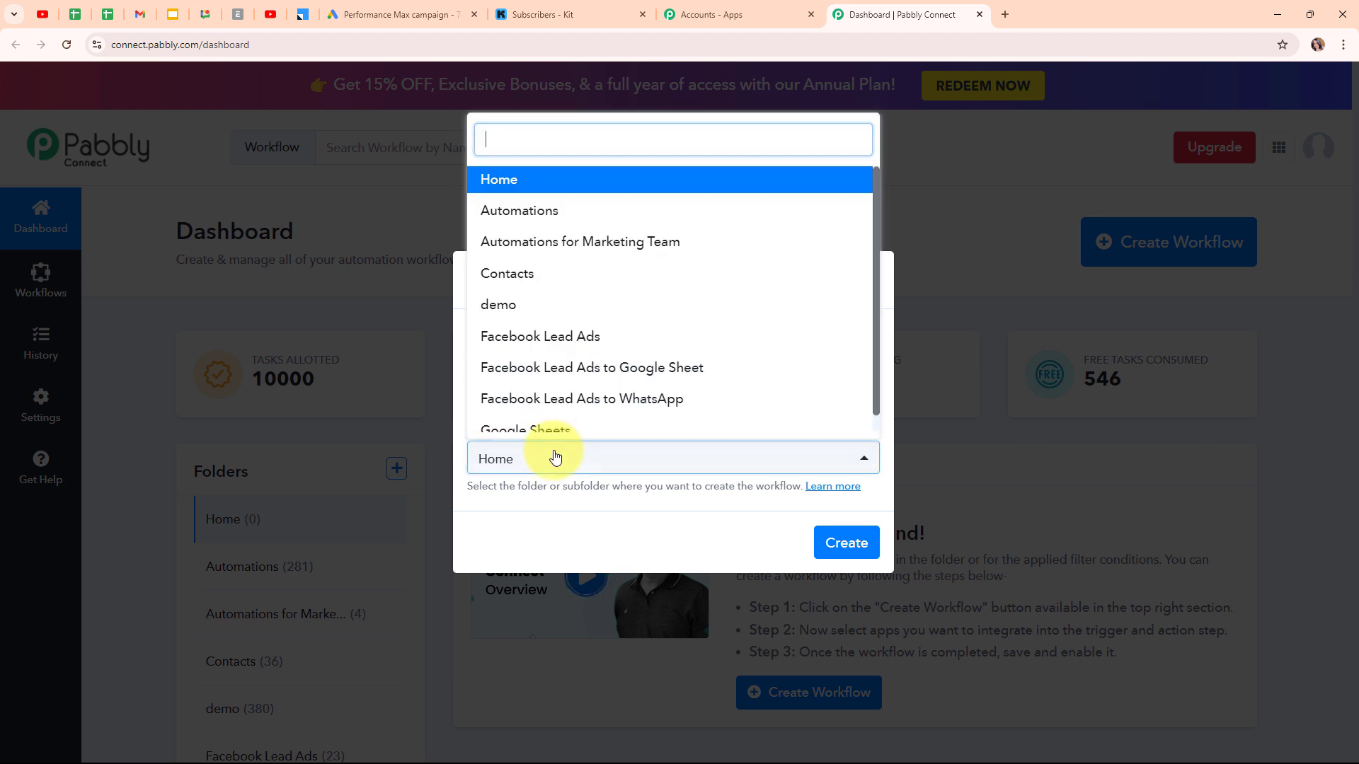
pyautogui.click(495, 216)
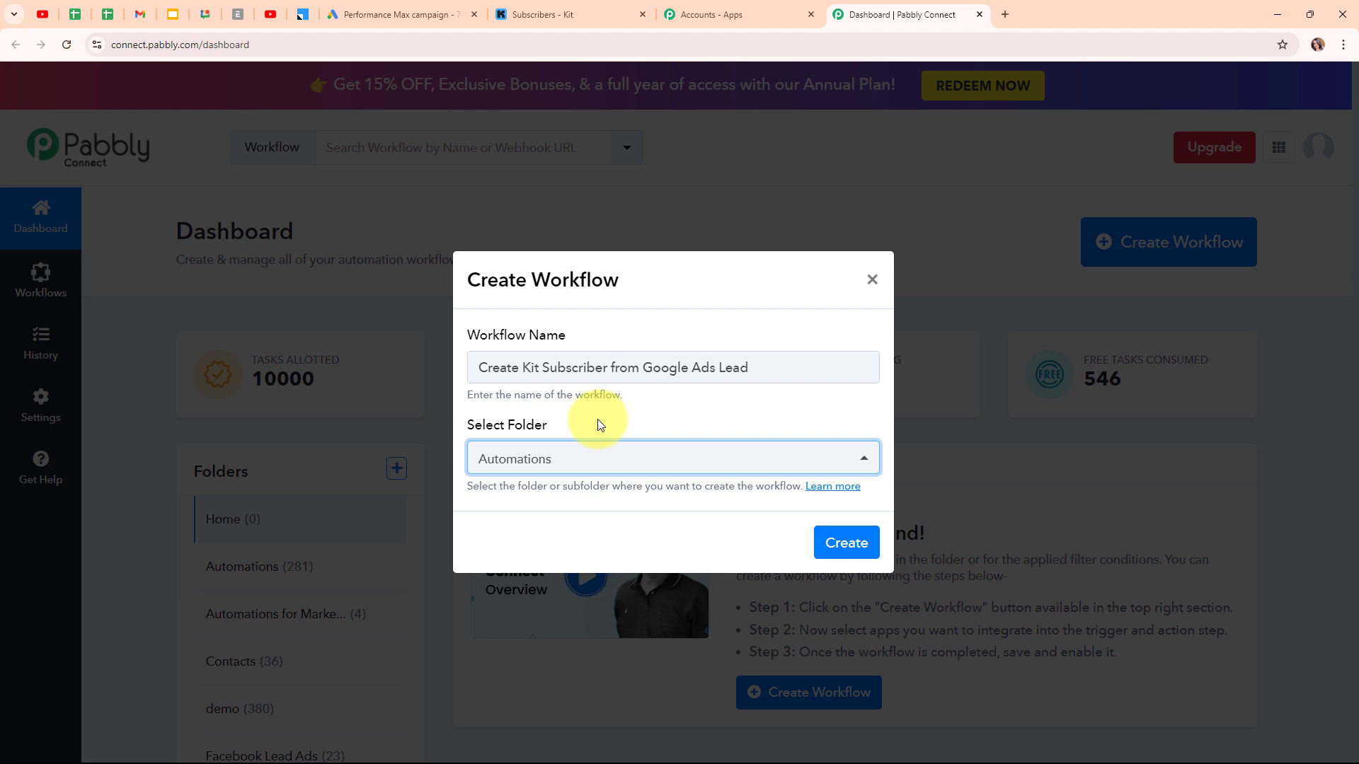
# Read the support article on how folders work and return to the workflow creation dialog.
pyautogui.click(847, 491)
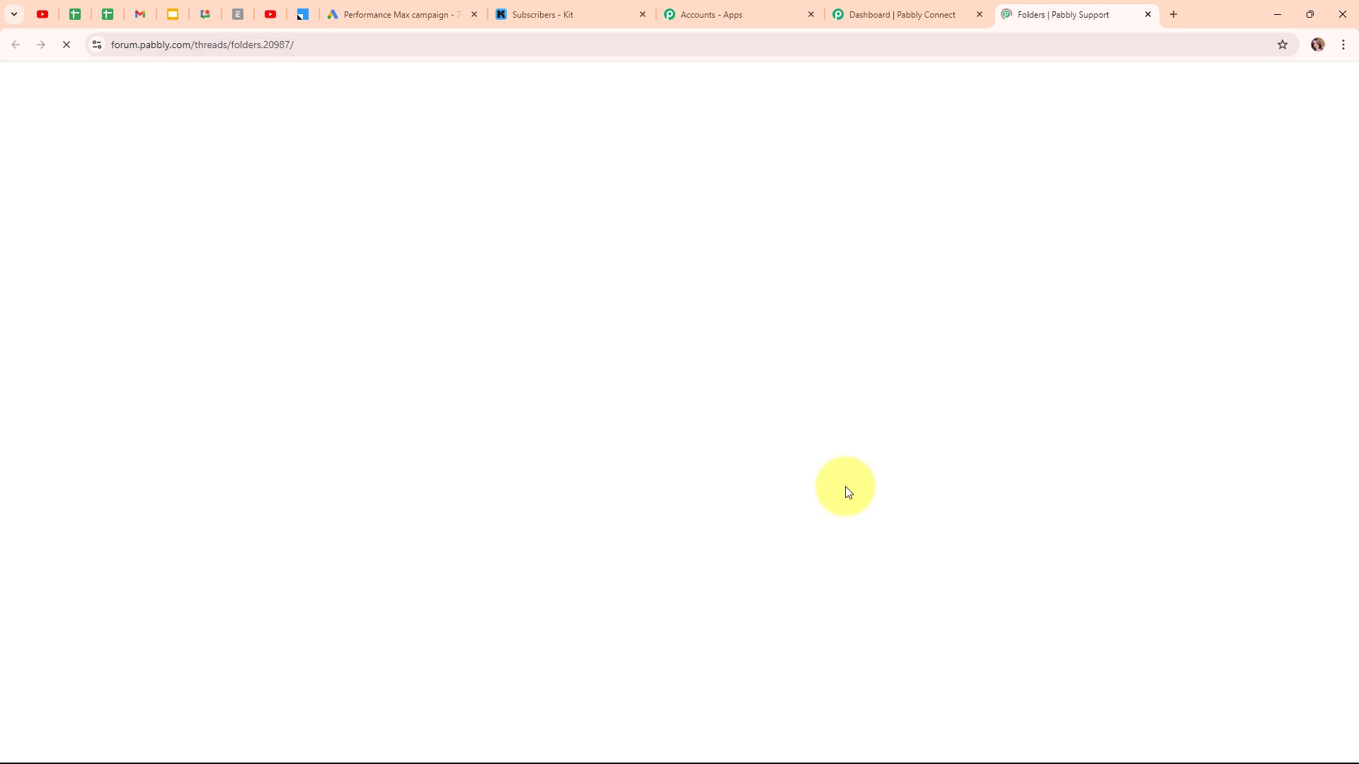
pyautogui.scroll(-3, 843, 495)
pyautogui.scroll(-7, 843, 495)
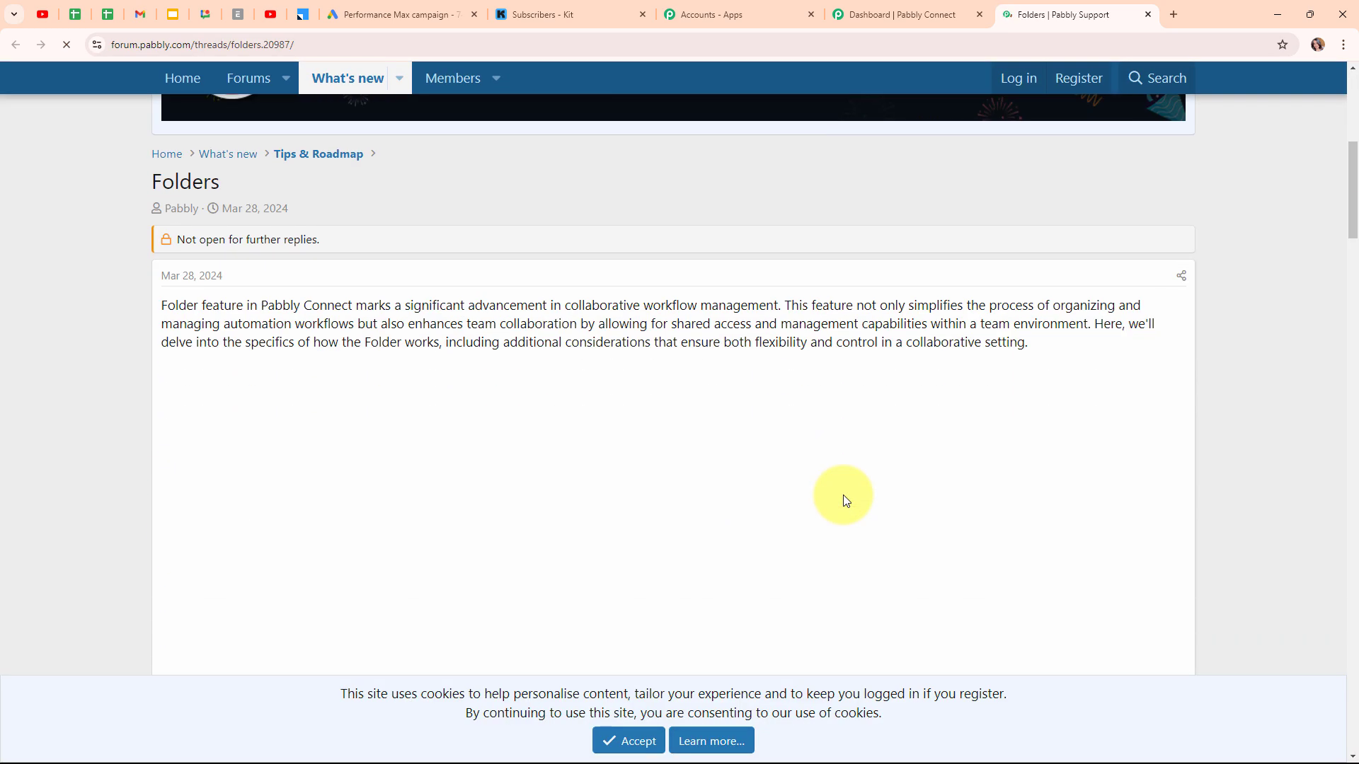
pyautogui.scroll(-1, 843, 495)
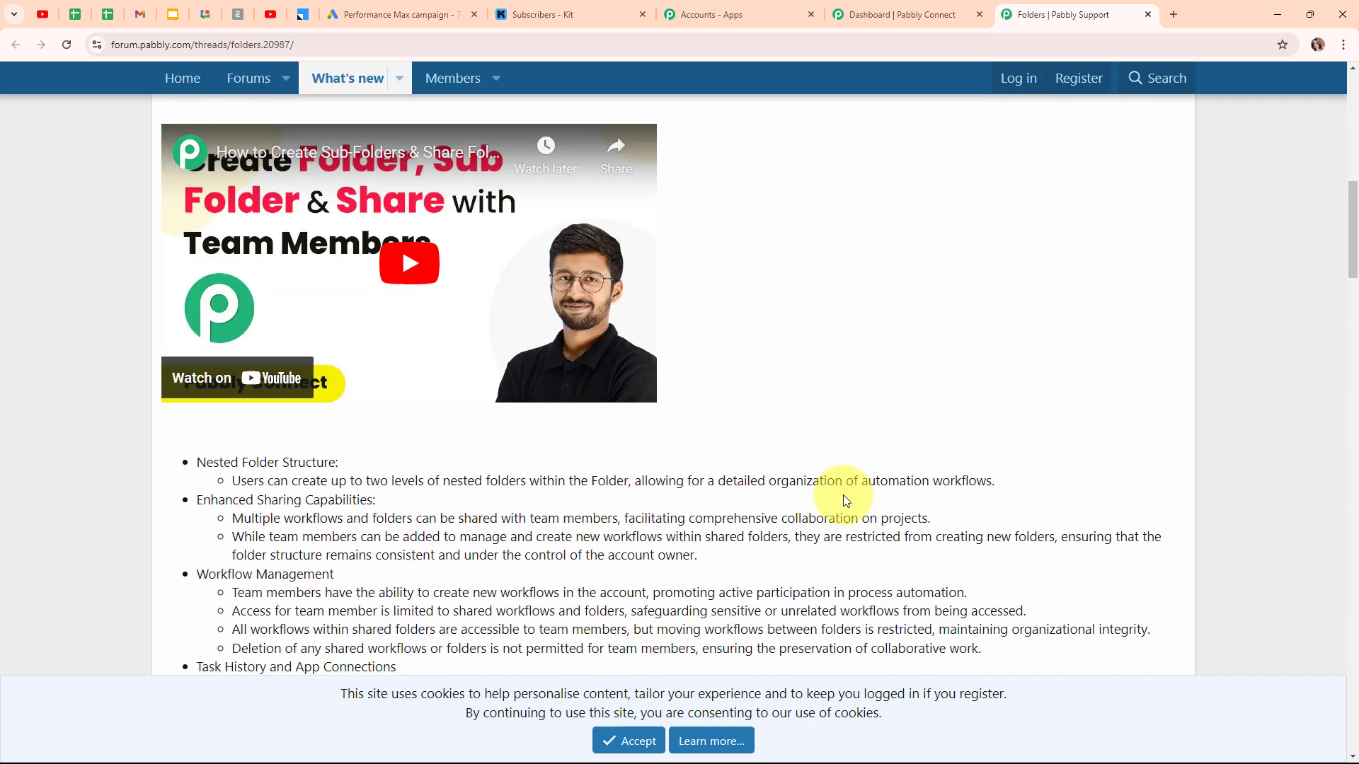
pyautogui.click(1144, 15)
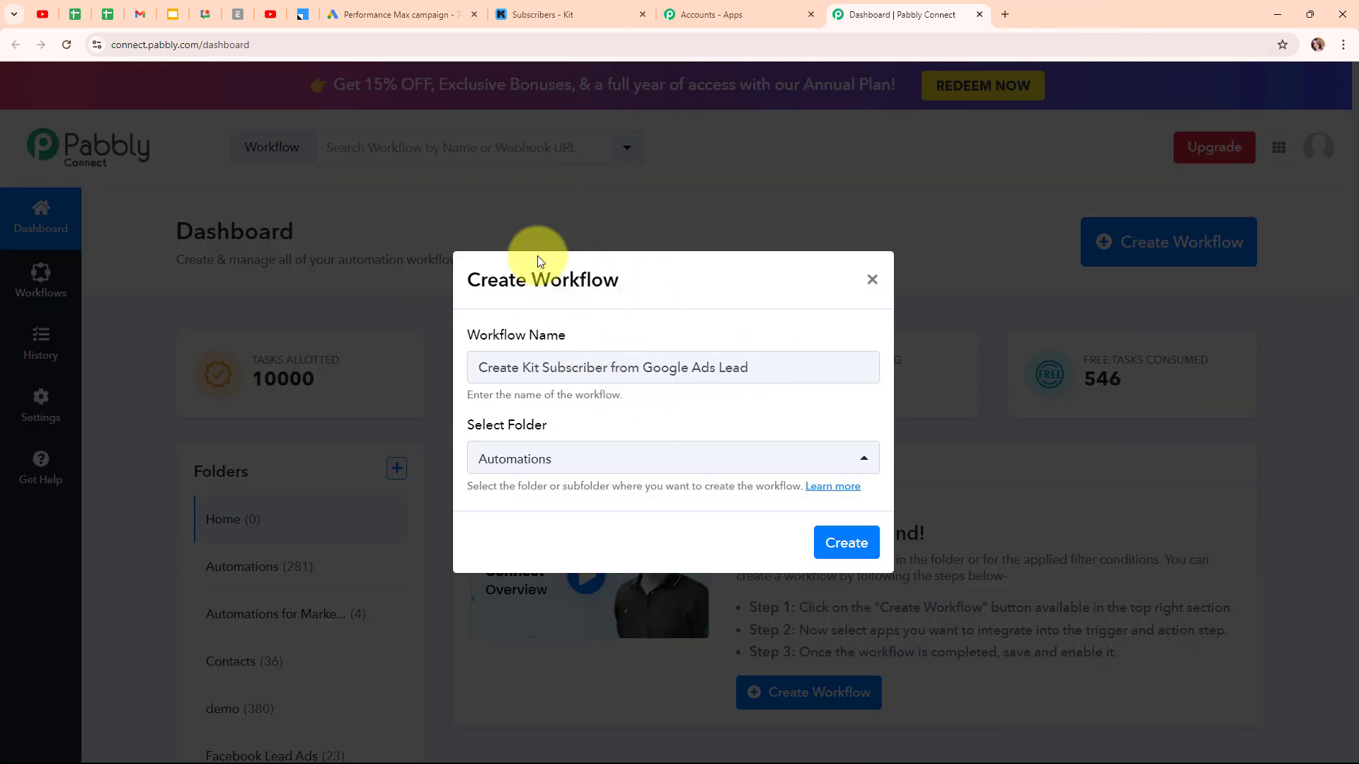
# Create the workflow and look over its trigger and action sections, leaving the trigger expanded.
pyautogui.click(836, 543)
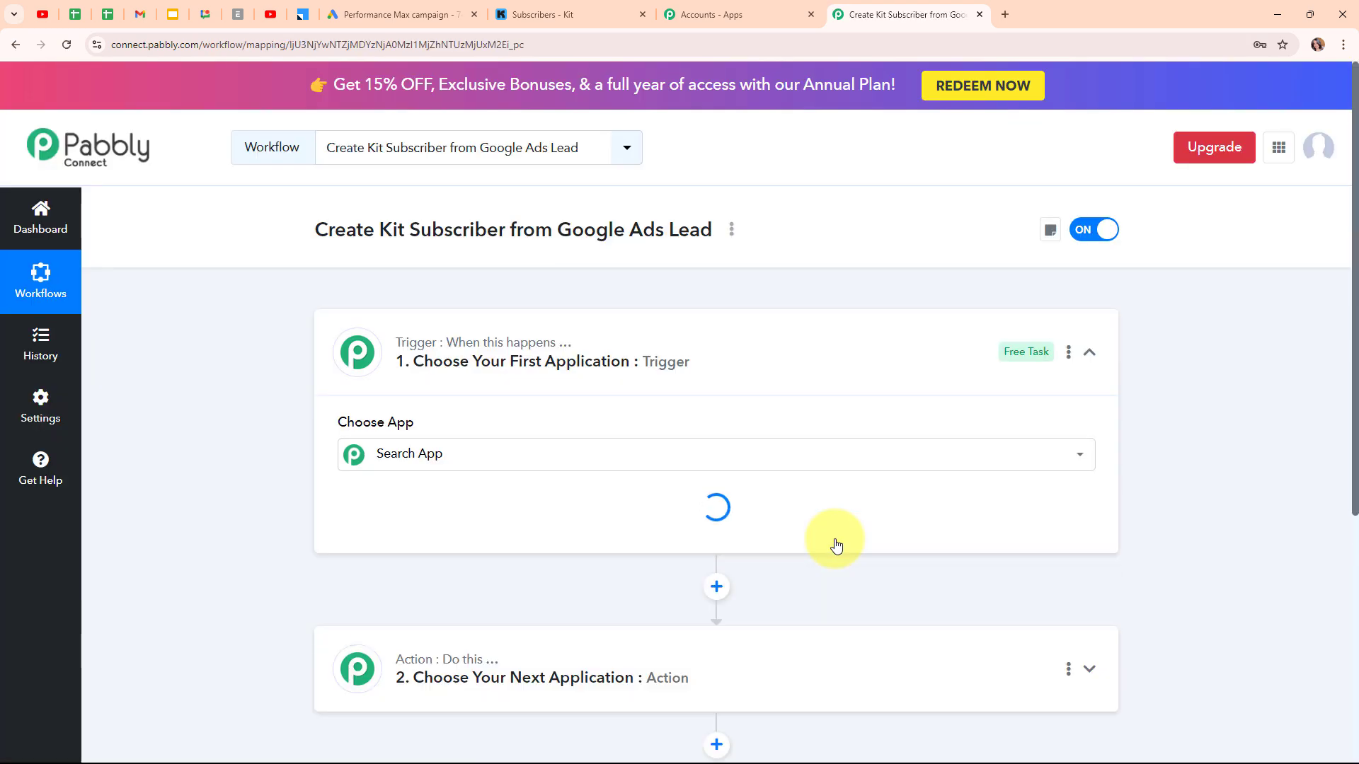
pyautogui.click(1107, 352)
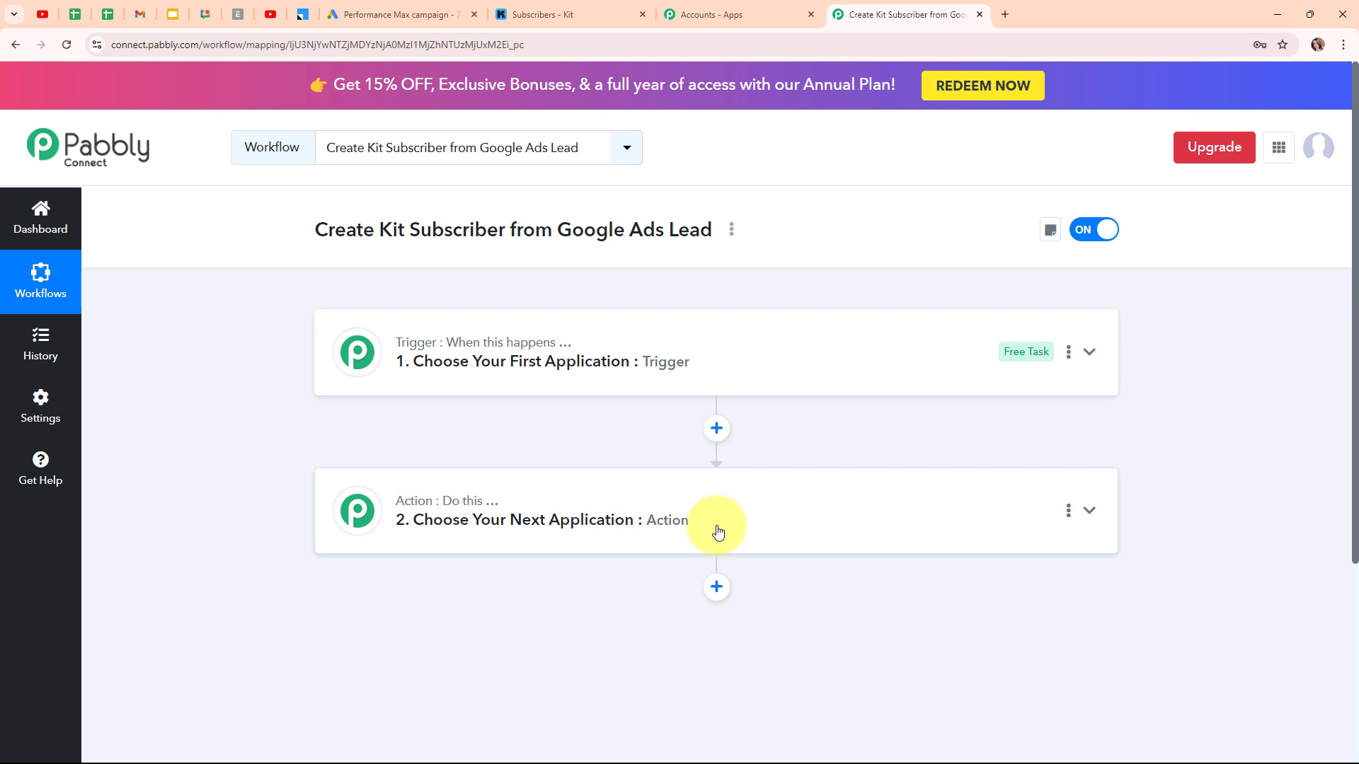
pyautogui.click(1089, 354)
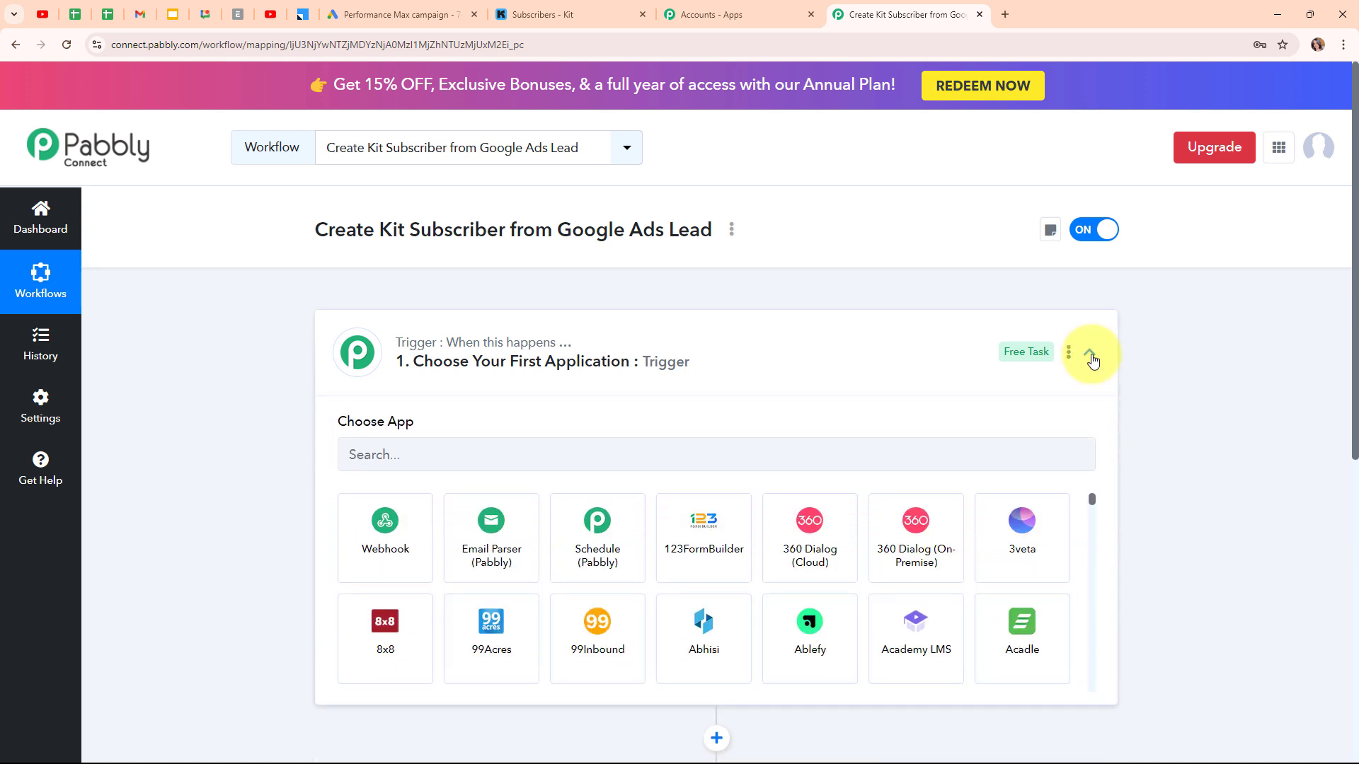
# Set the workflow's trigger app to Google Ads with New Lead Form Entry as the trigger event.
pyautogui.click(409, 467)
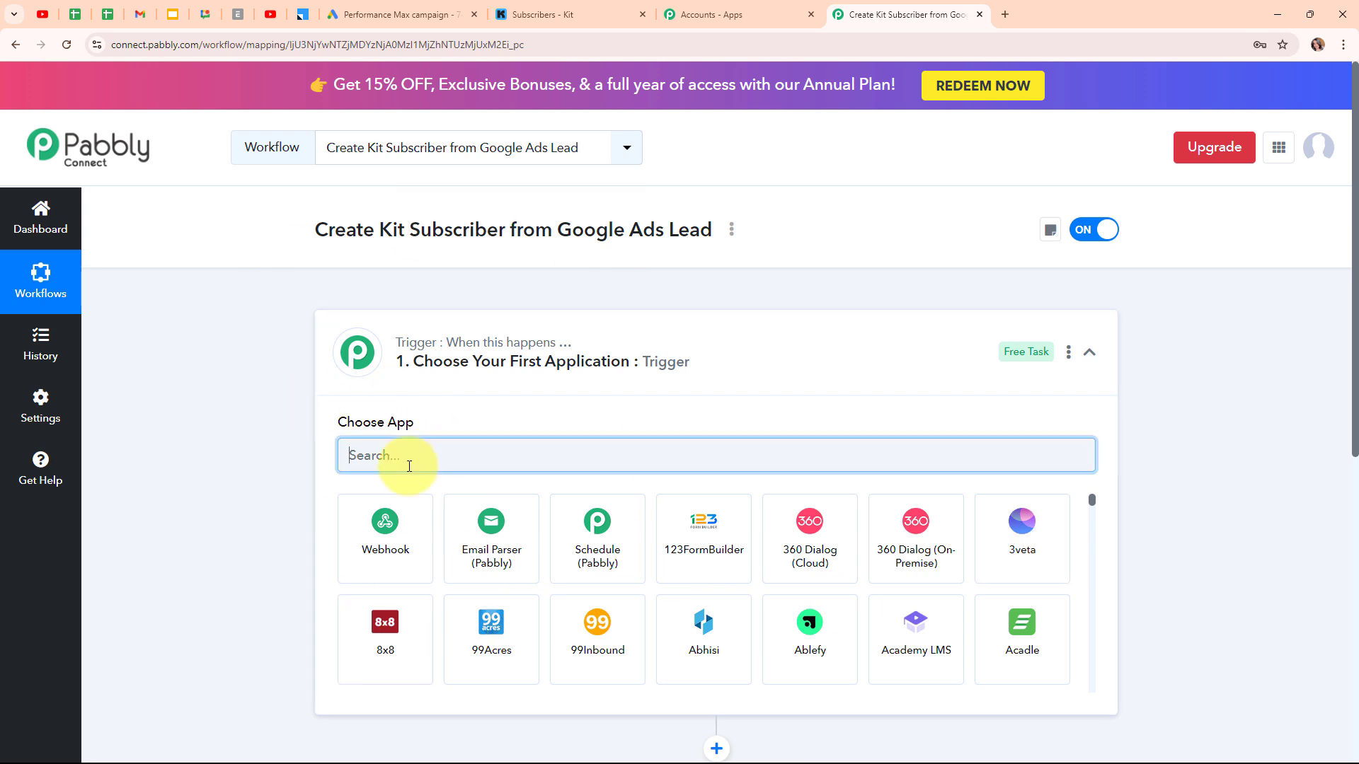
pyautogui.write('Goo')
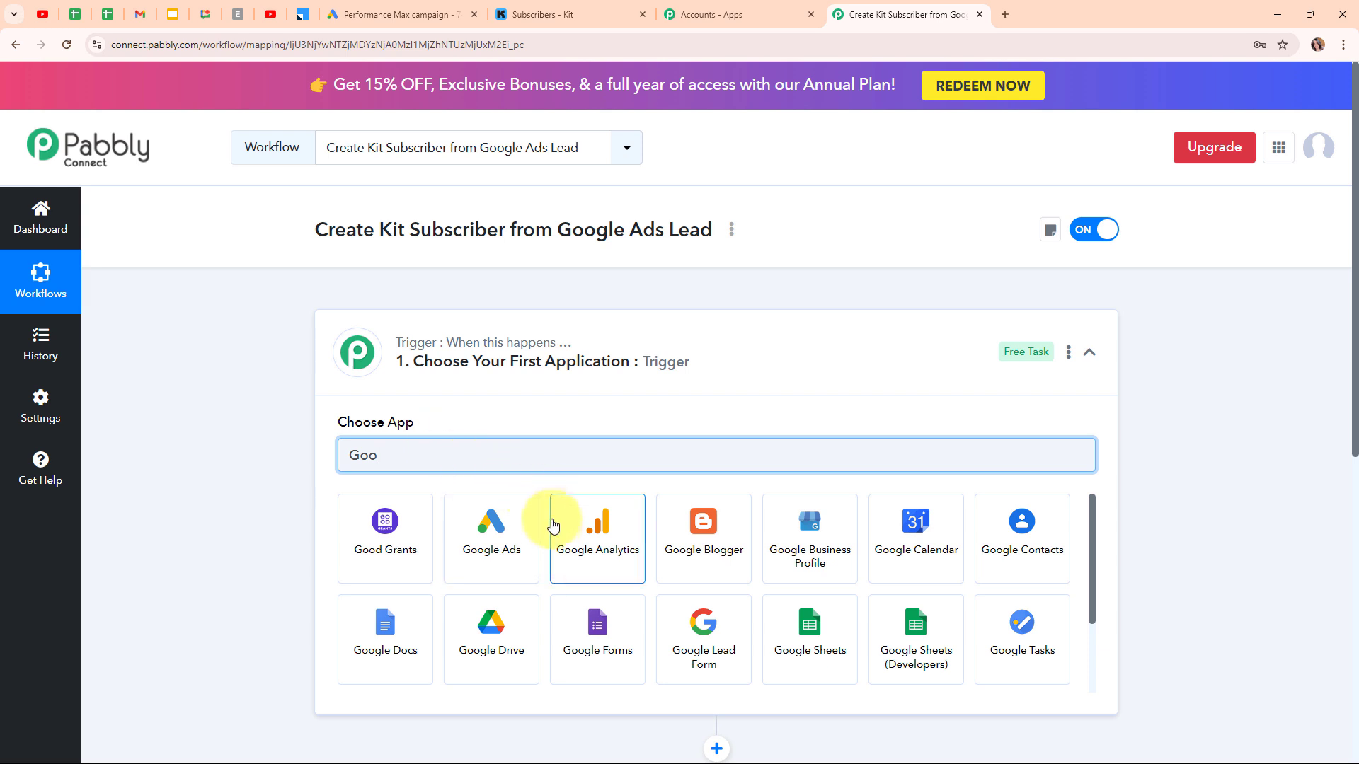
pyautogui.click(527, 537)
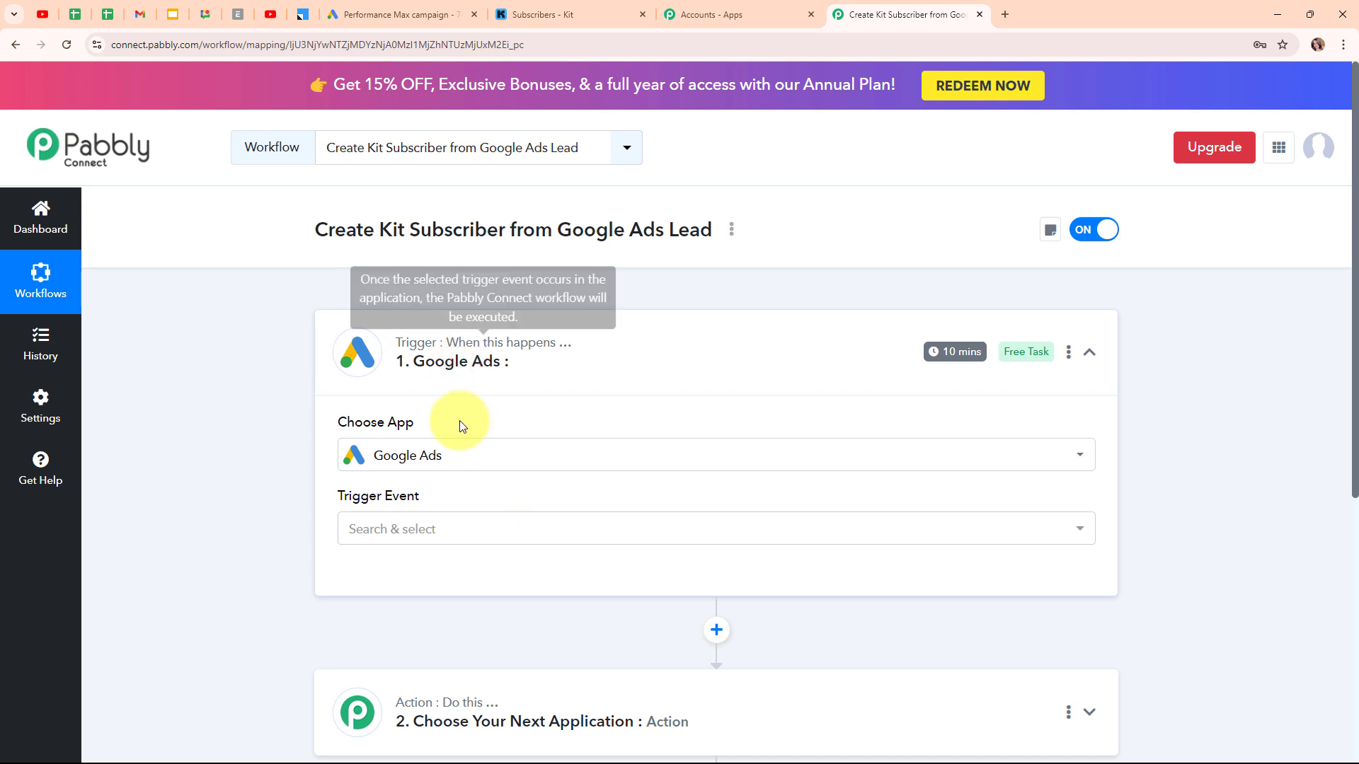
pyautogui.click(541, 549)
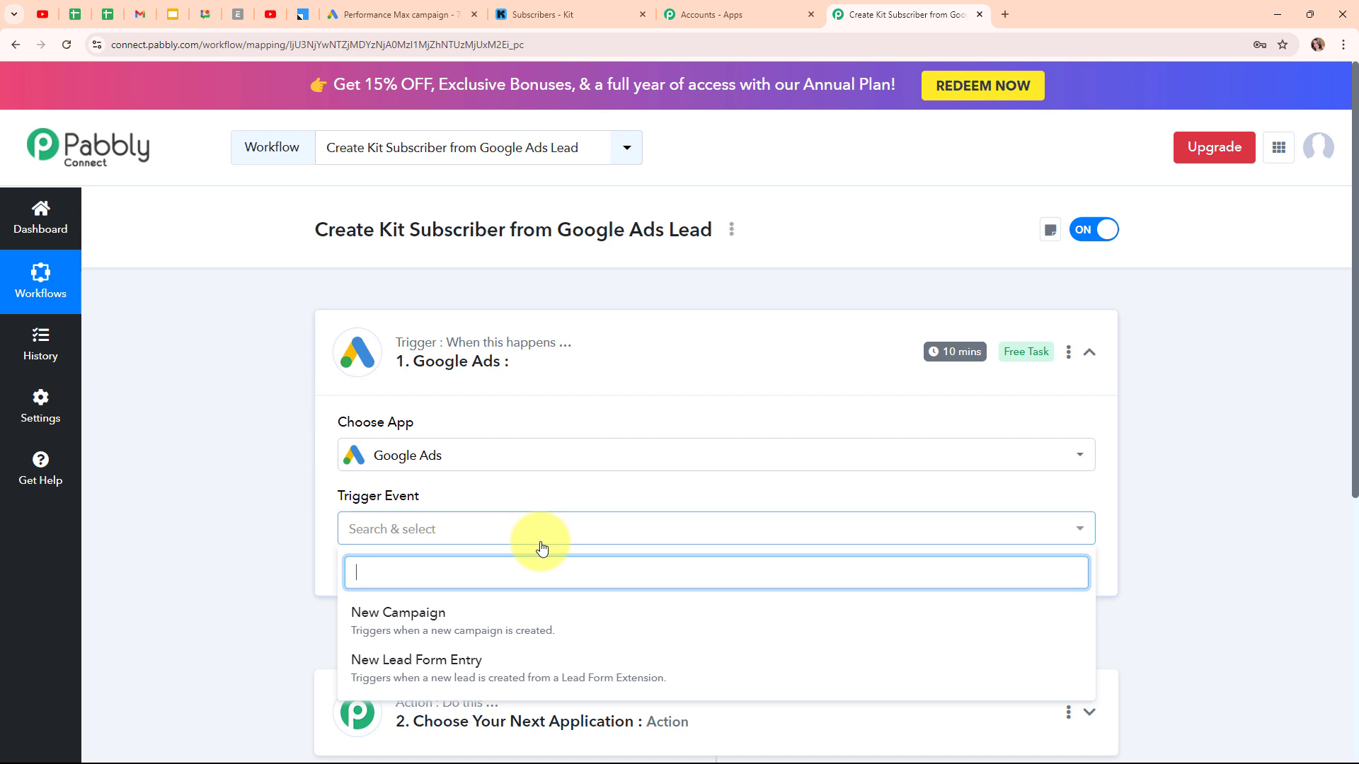
pyautogui.click(542, 678)
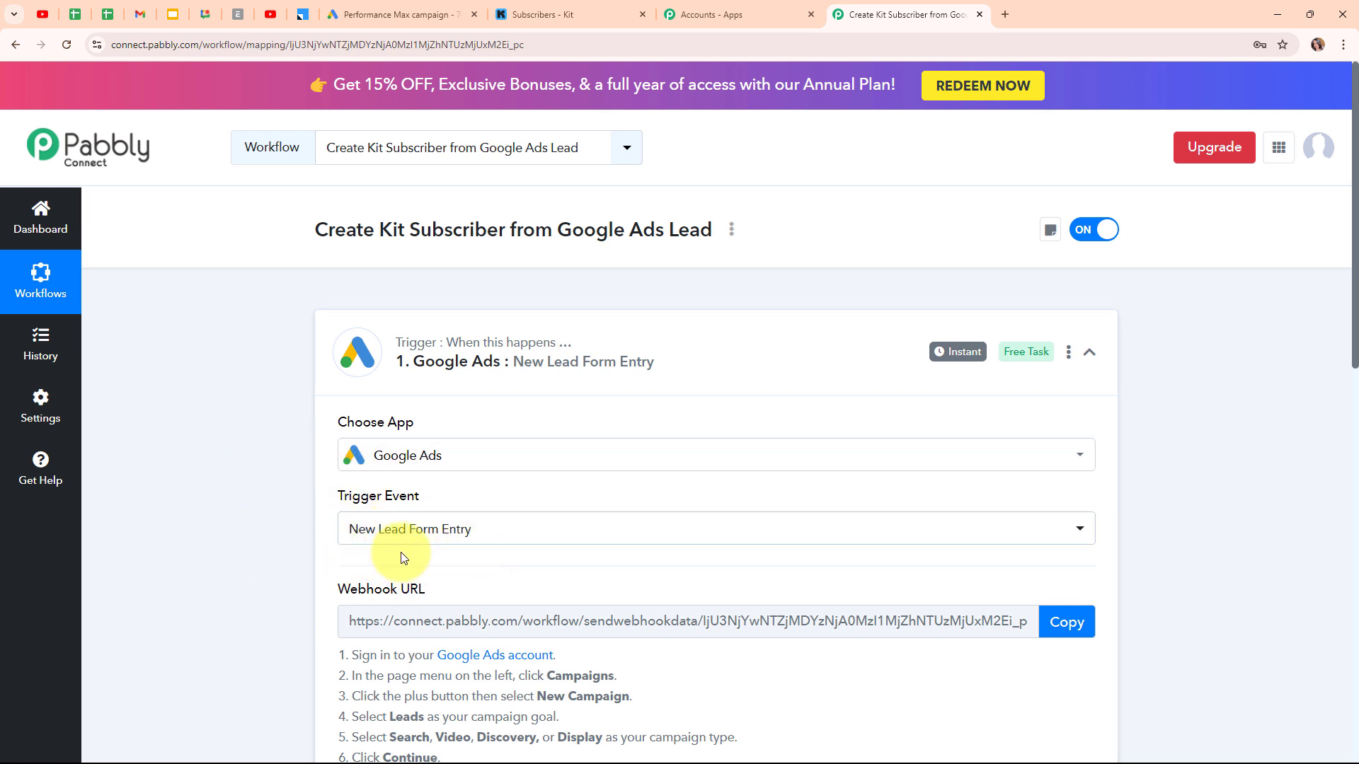
# Review the webhook setup instructions for the Google Ads trigger.
pyautogui.scroll(-4, 685, 503)
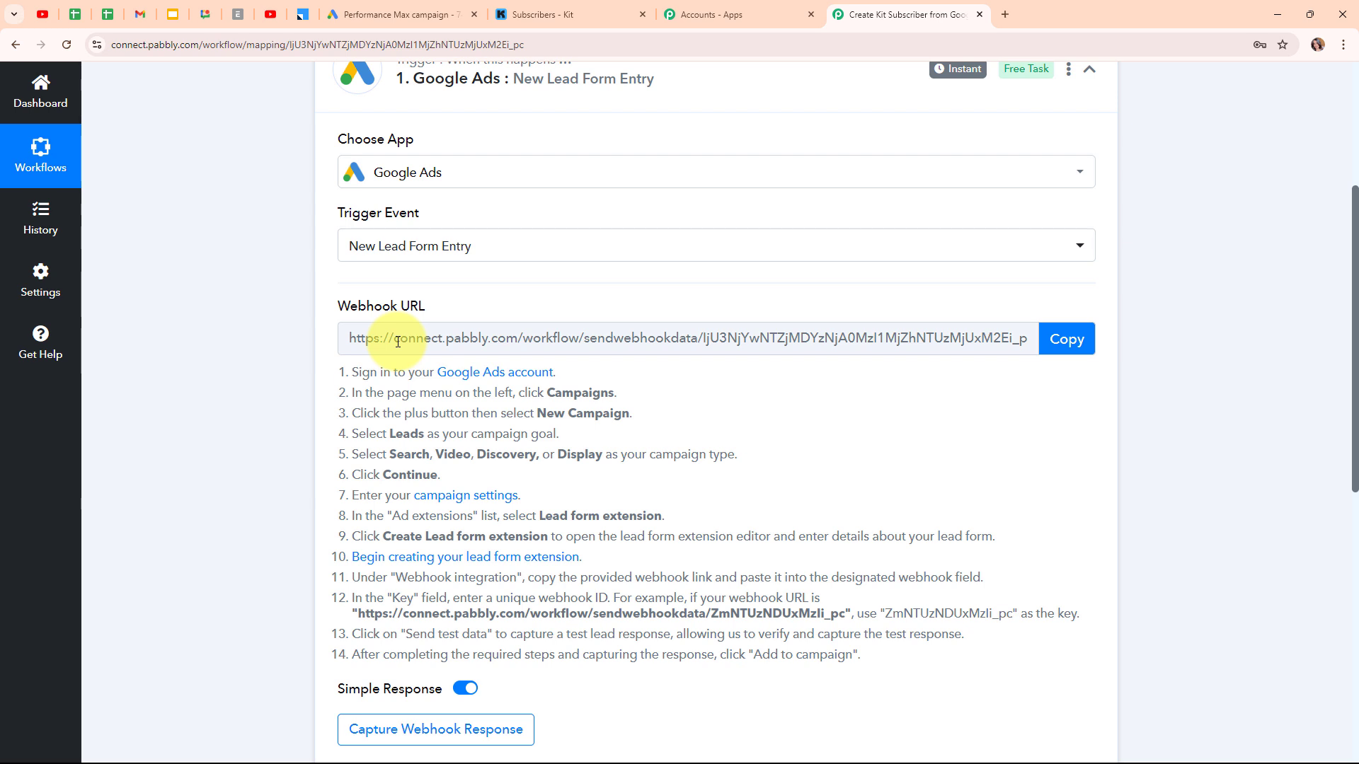
pyautogui.moveTo(347, 372); pyautogui.dragTo(901, 700)
pyautogui.click(901, 700)
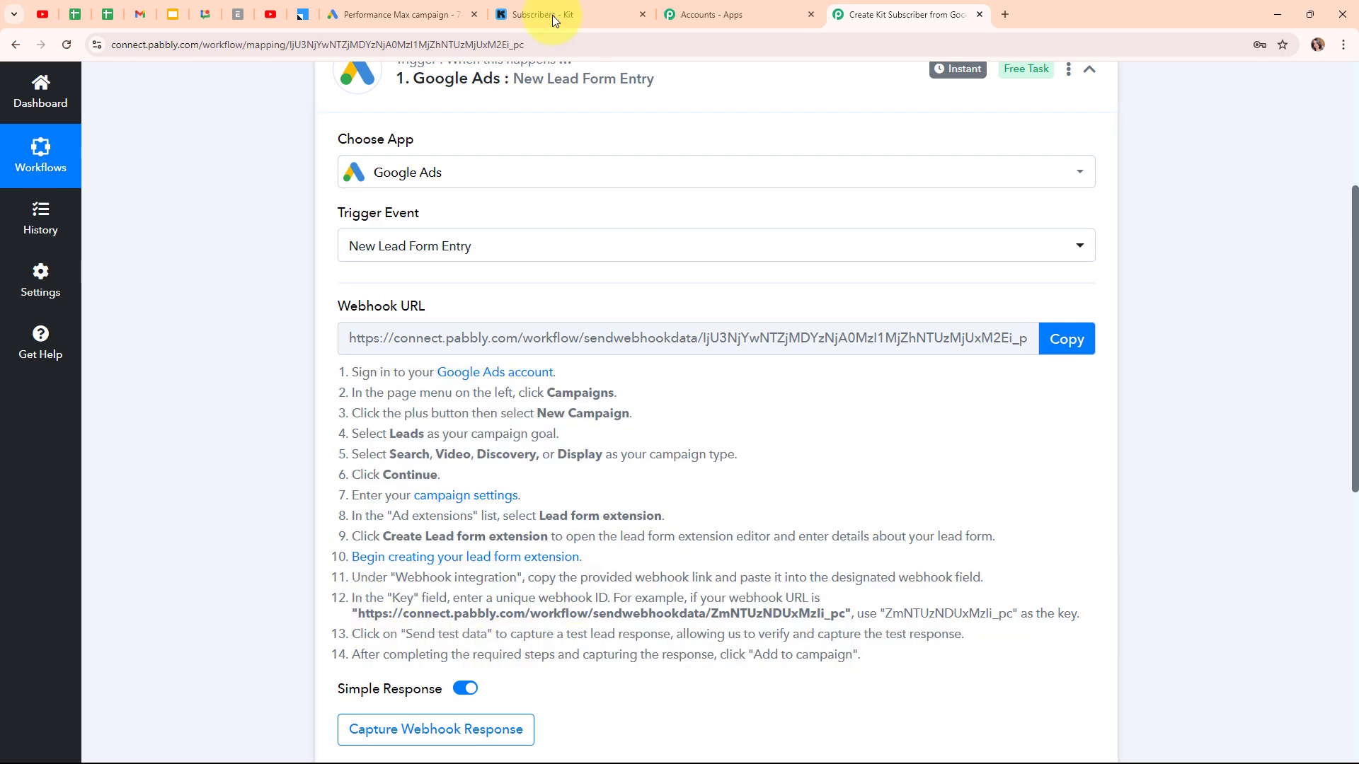
# Switch to the Google Ads campaign's lead form and set the business name to "ABC Firm".
pyautogui.click(414, 15)
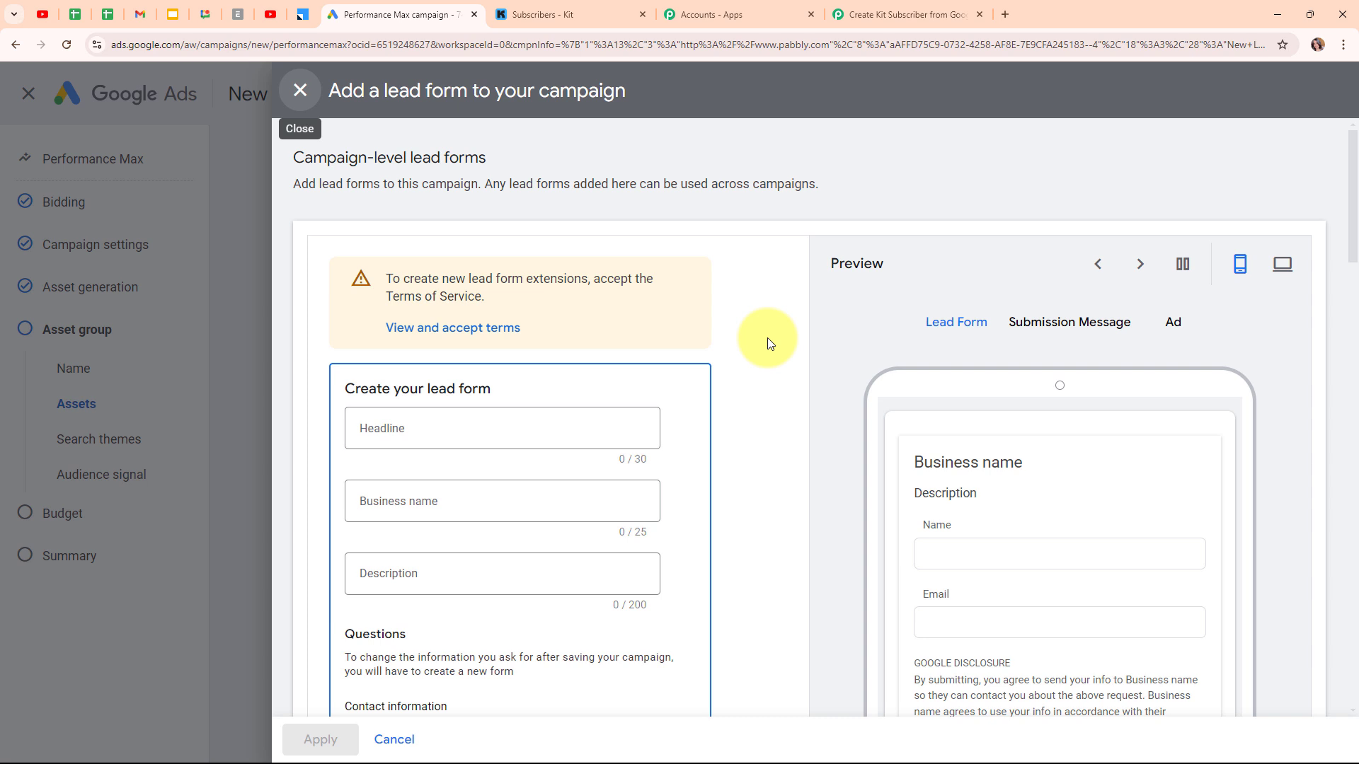
pyautogui.scroll(-2, 770, 344)
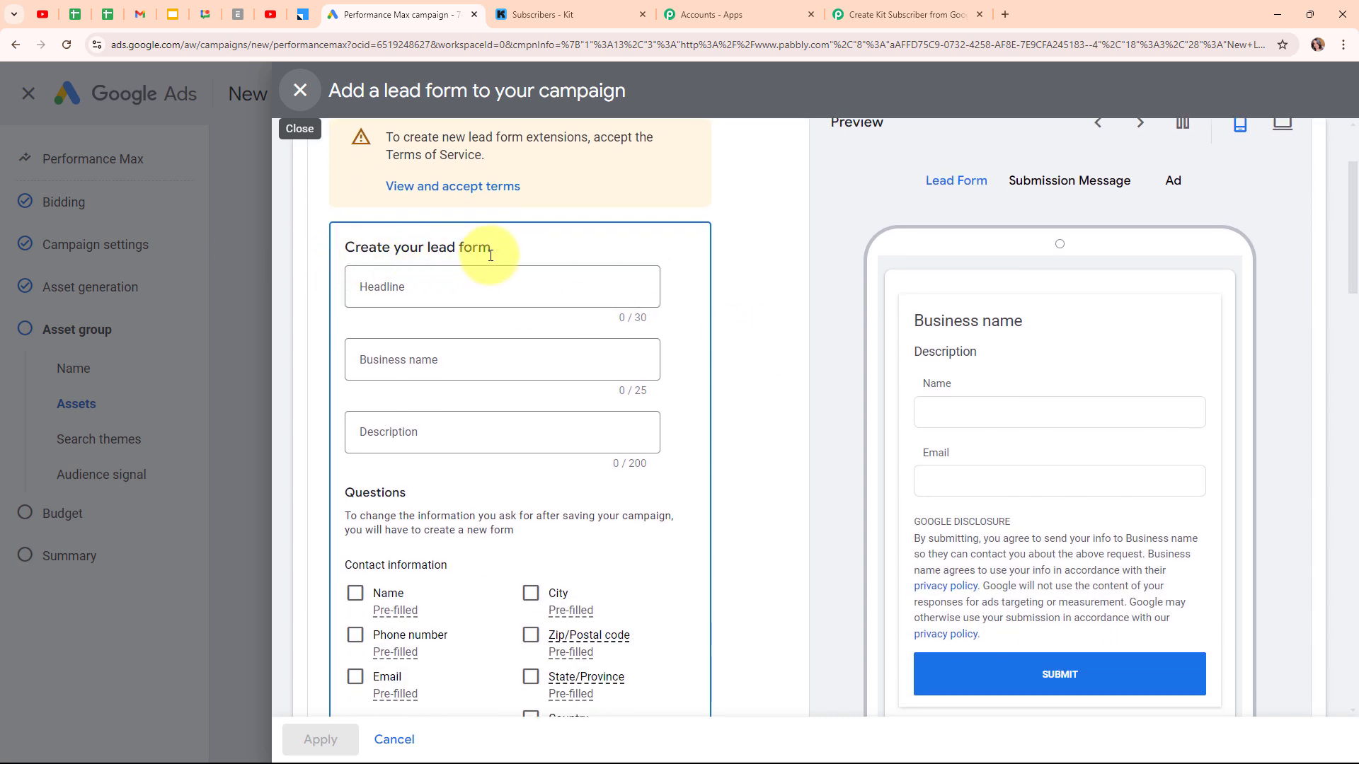
pyautogui.click(476, 361)
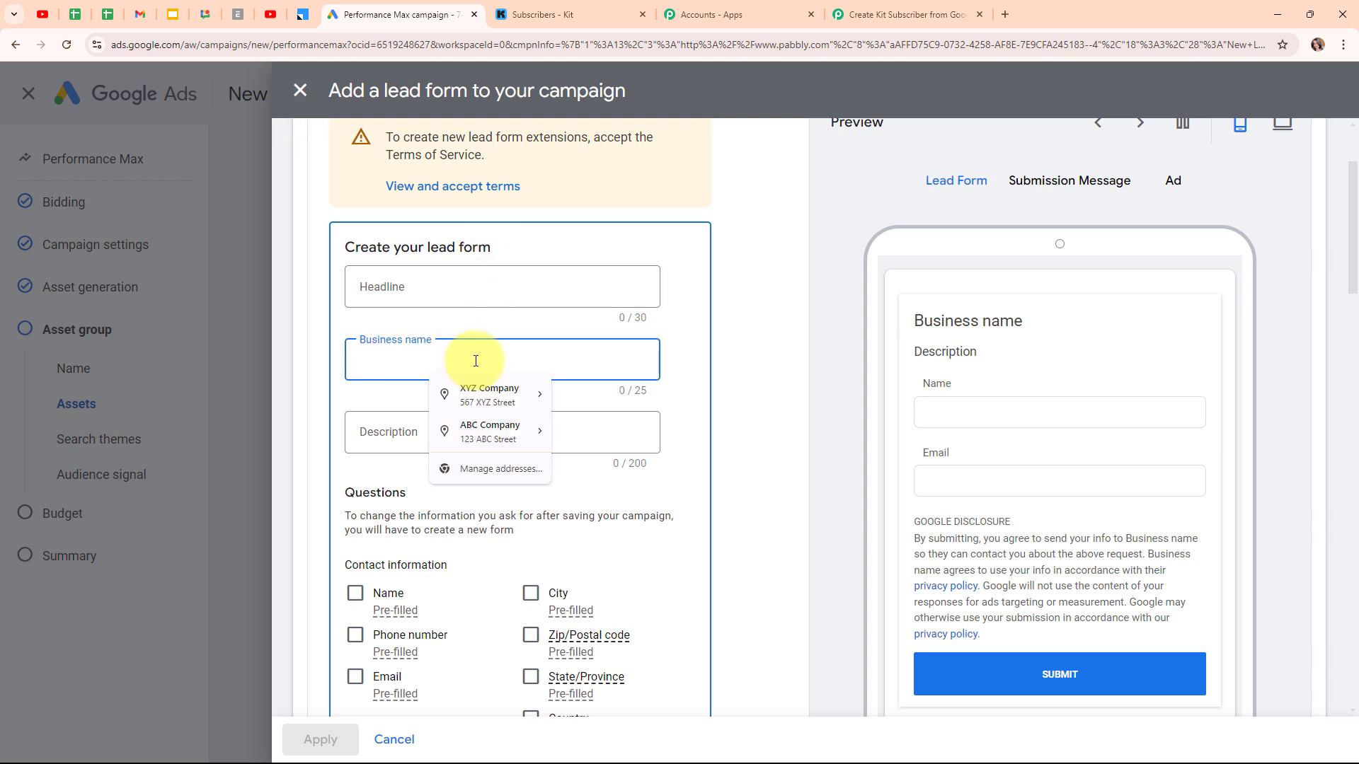
pyautogui.write('ABC Firm')
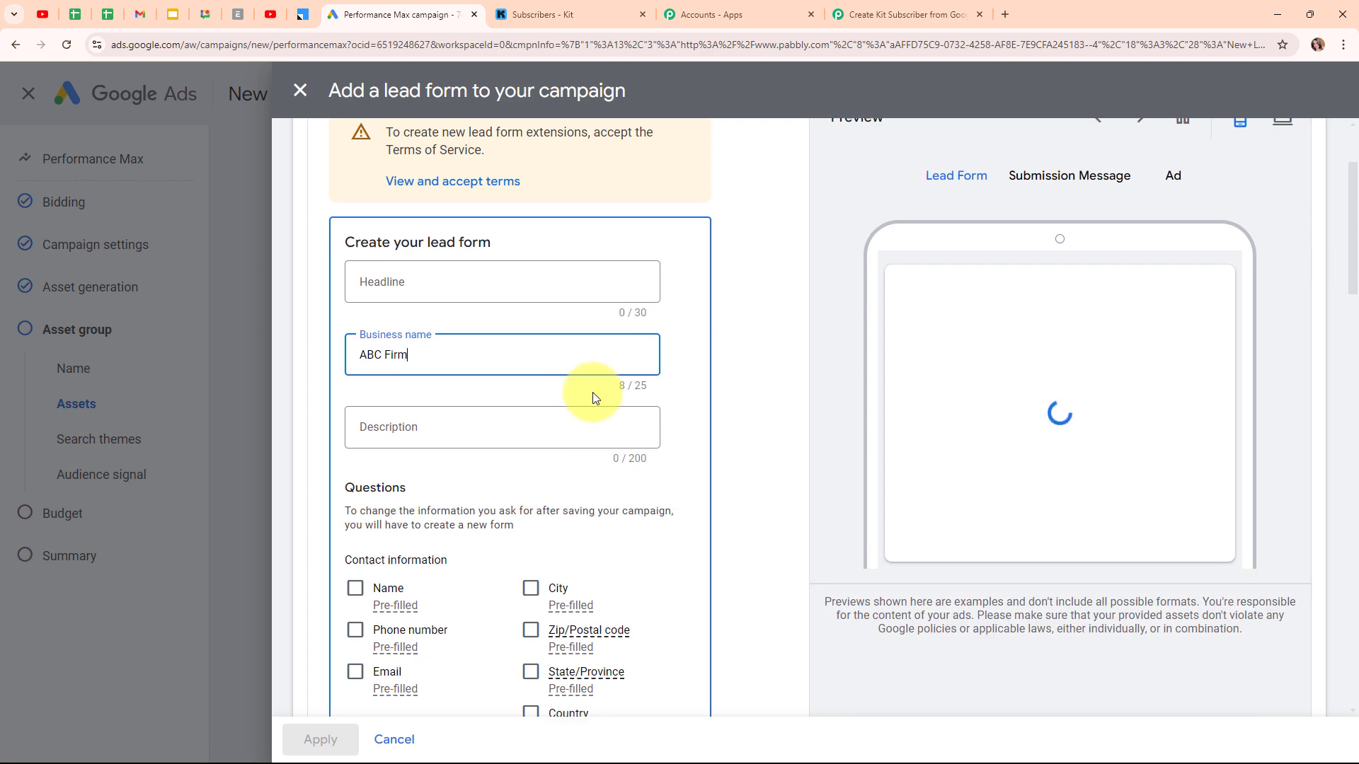
# Add first name and last name, phone number and email as the lead form's contact information questions.
pyautogui.scroll(-3, 592, 392)
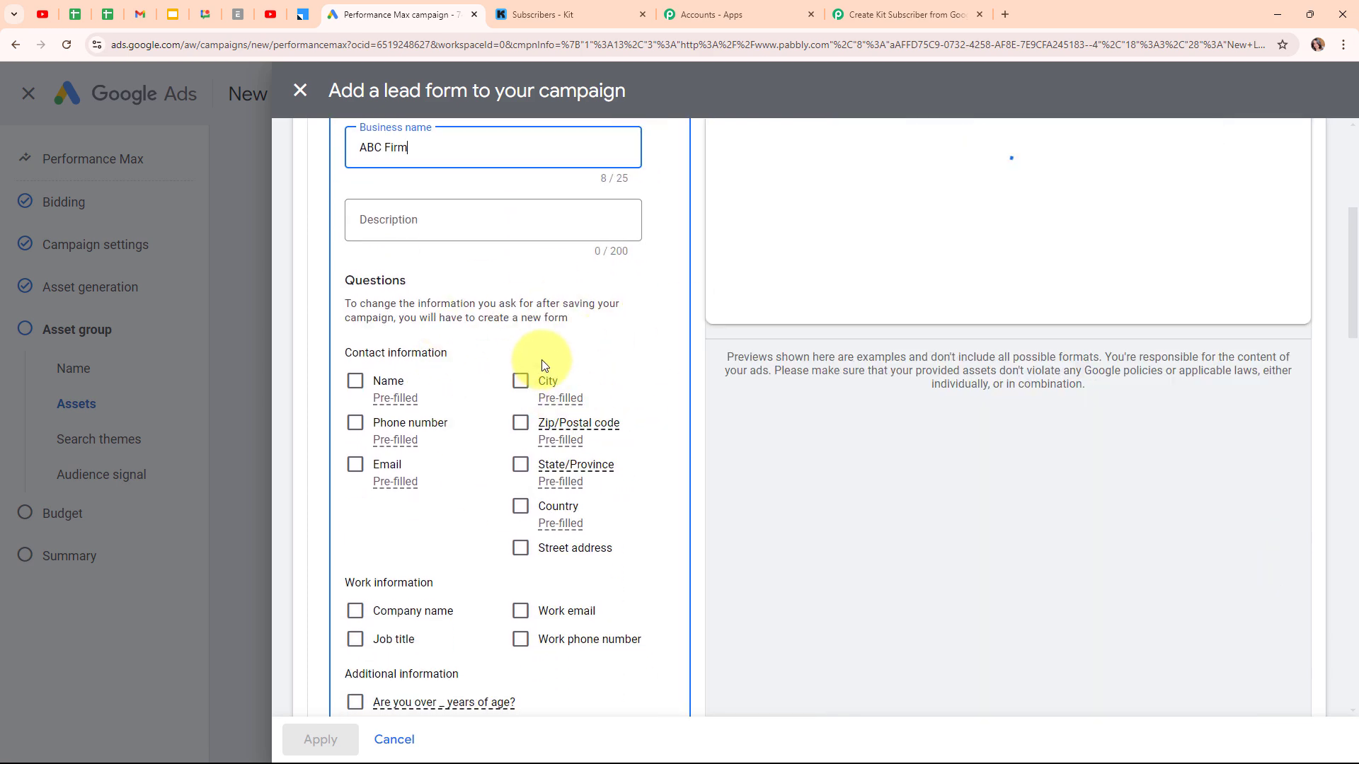
pyautogui.click(353, 388)
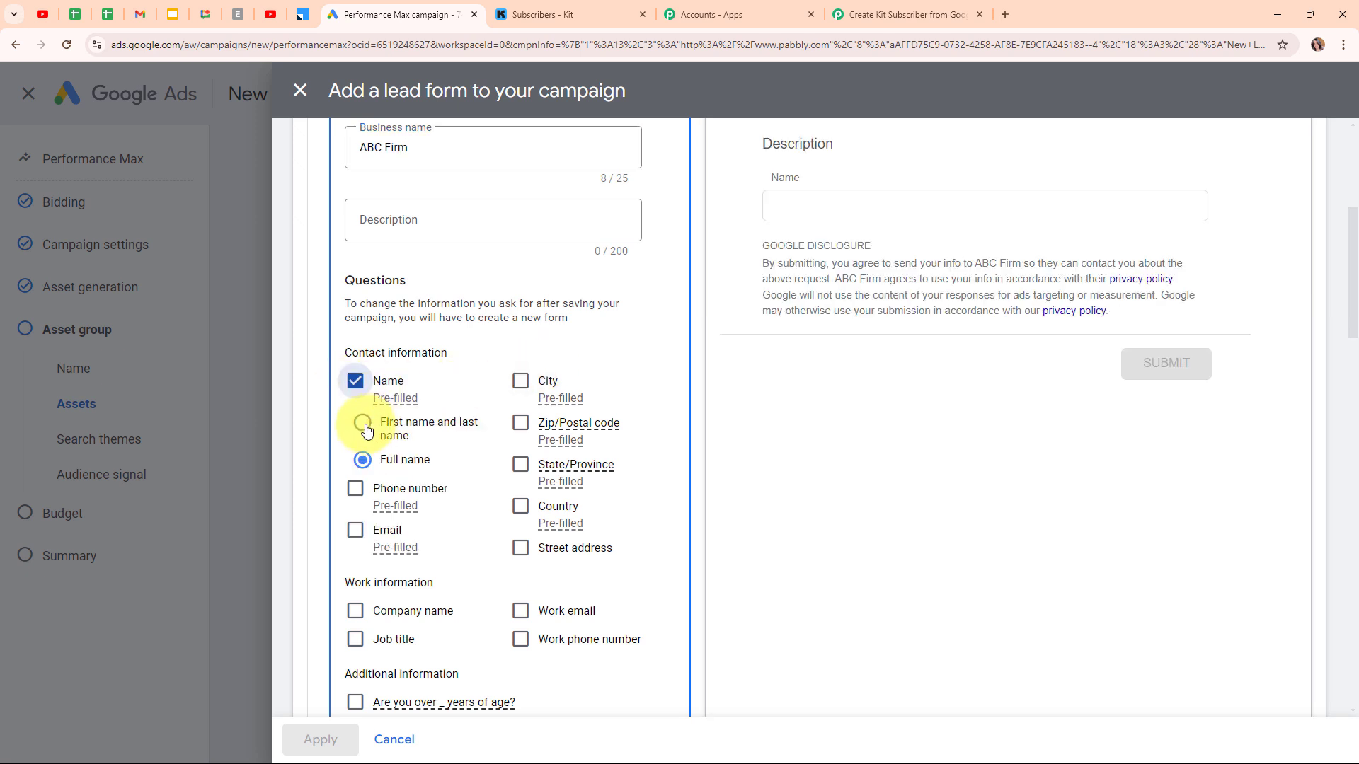
pyautogui.click(364, 424)
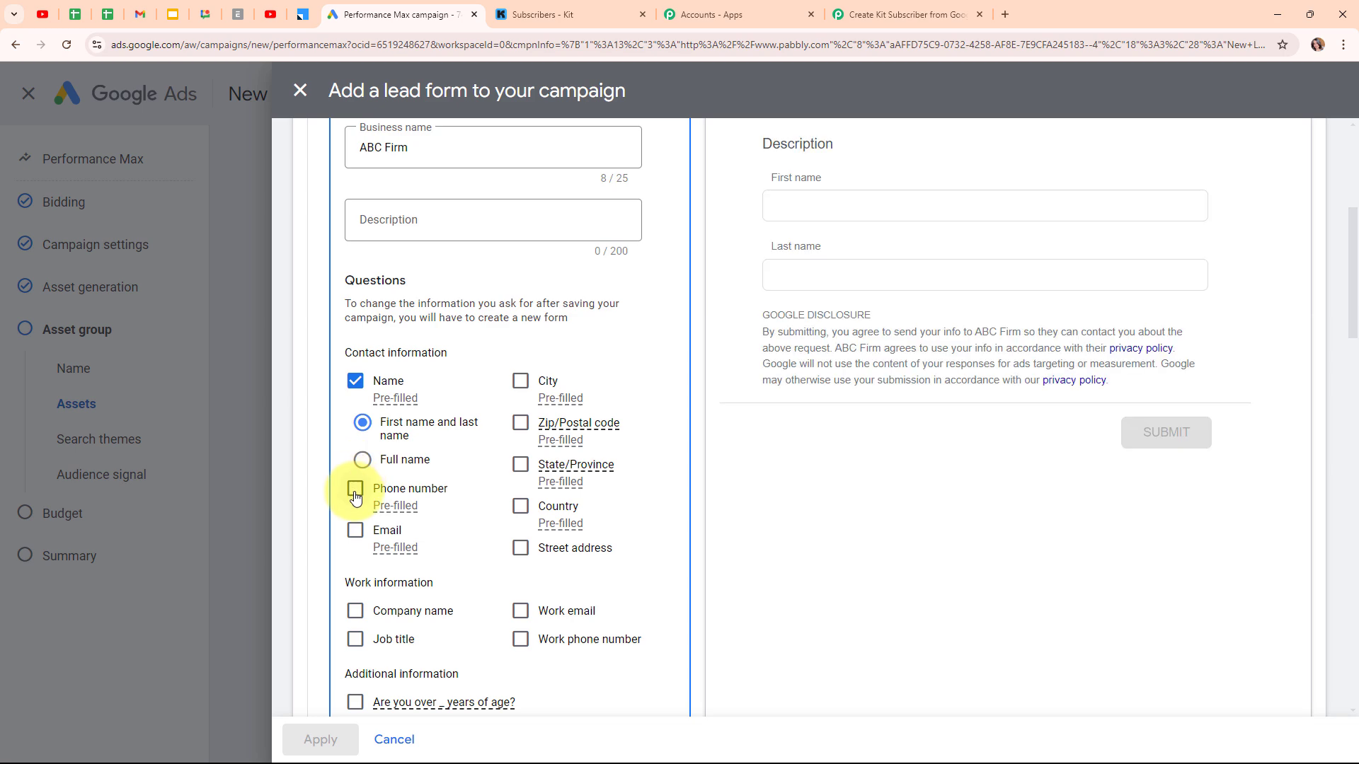
pyautogui.click(355, 495)
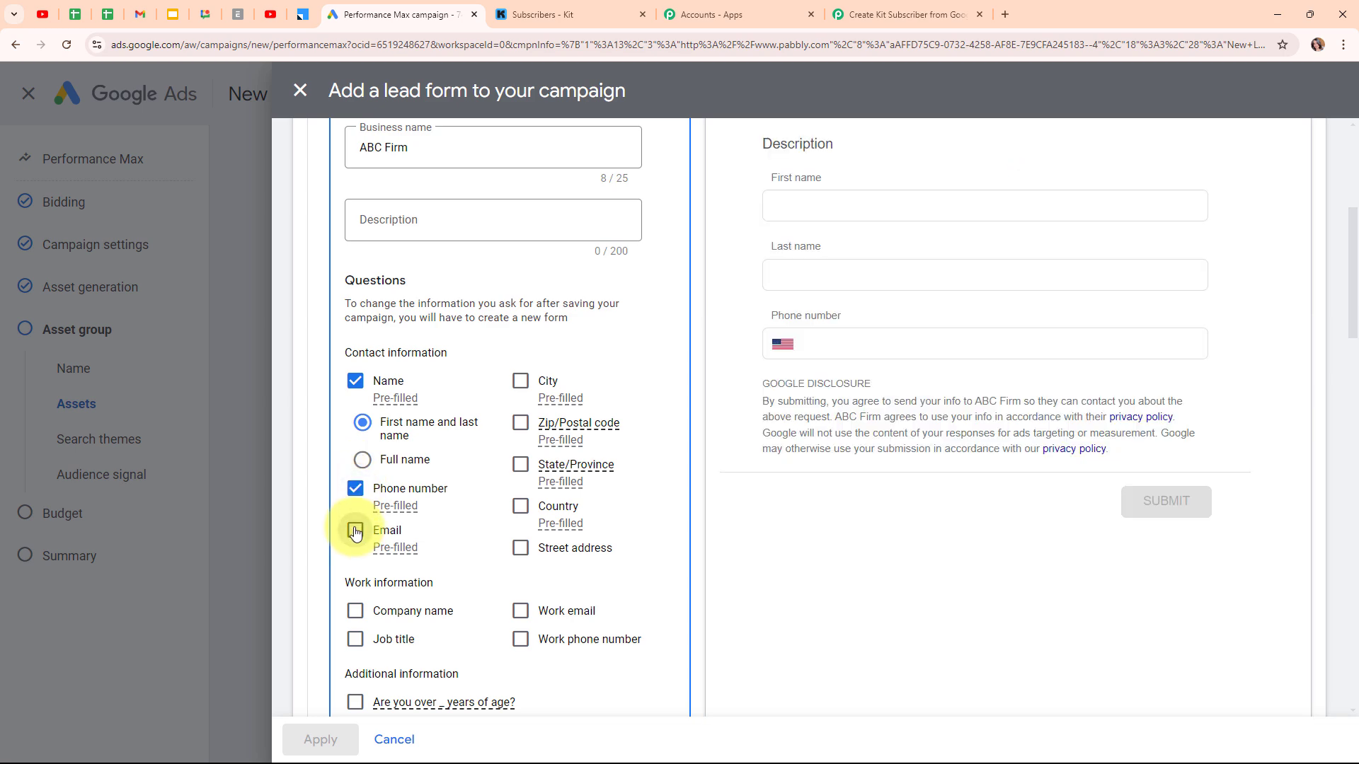
pyautogui.click(355, 530)
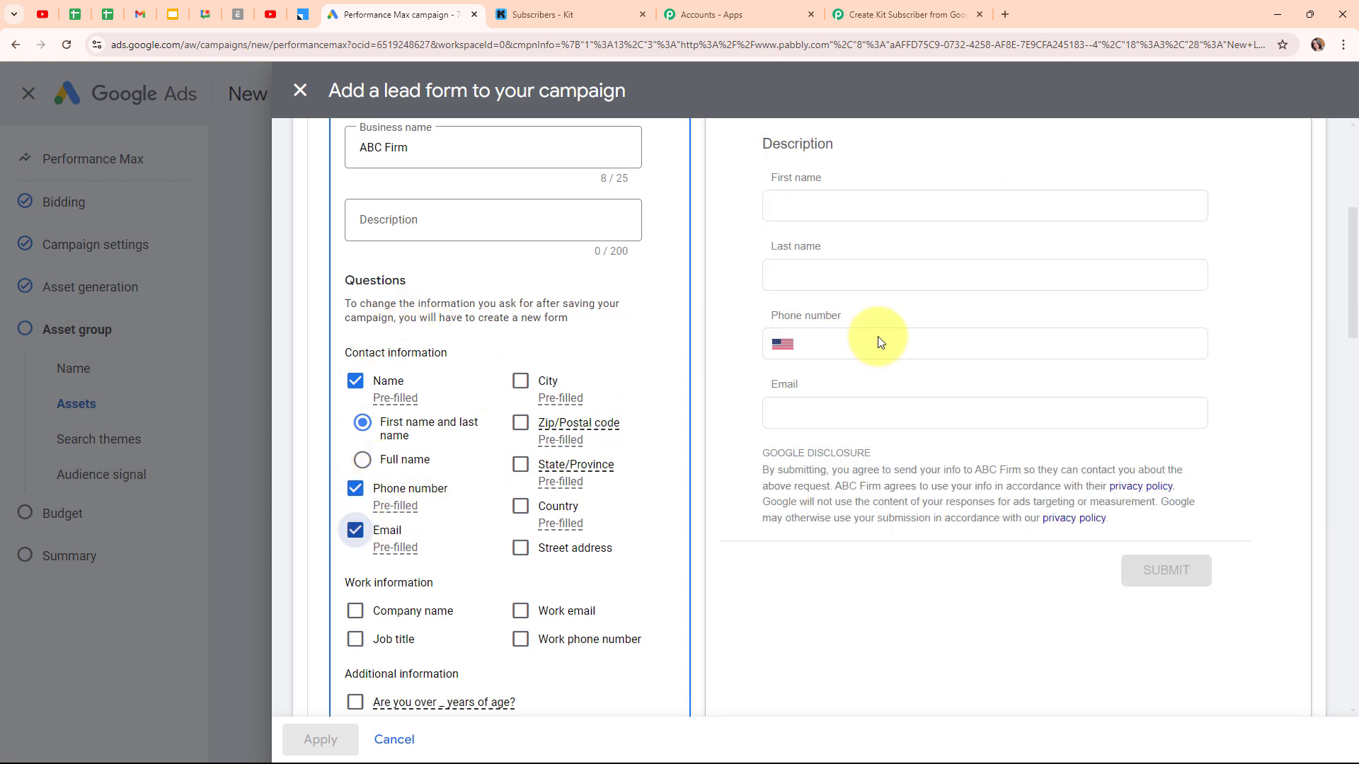
pyautogui.scroll(3, 877, 337)
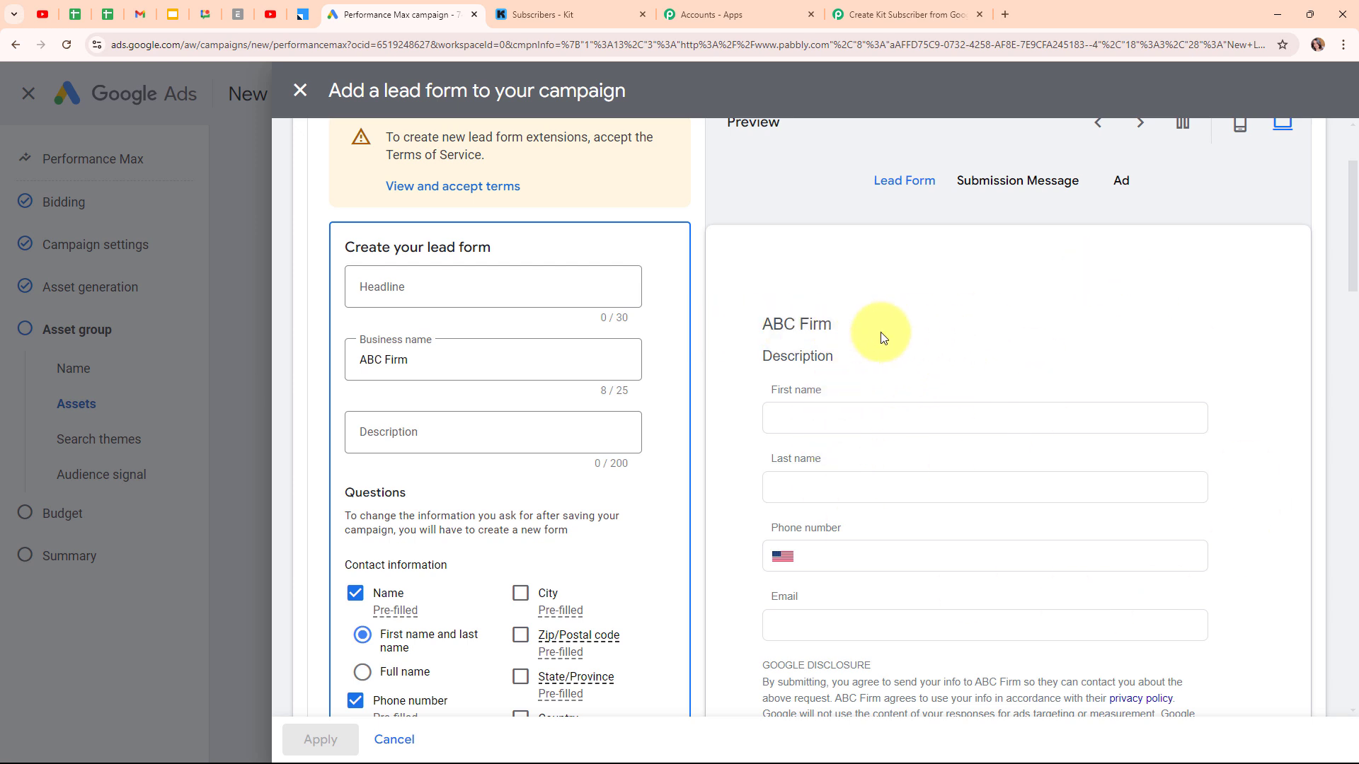
# Expand the lead form's lead delivery options to show the webhook integration fields.
pyautogui.scroll(-1, 883, 337)
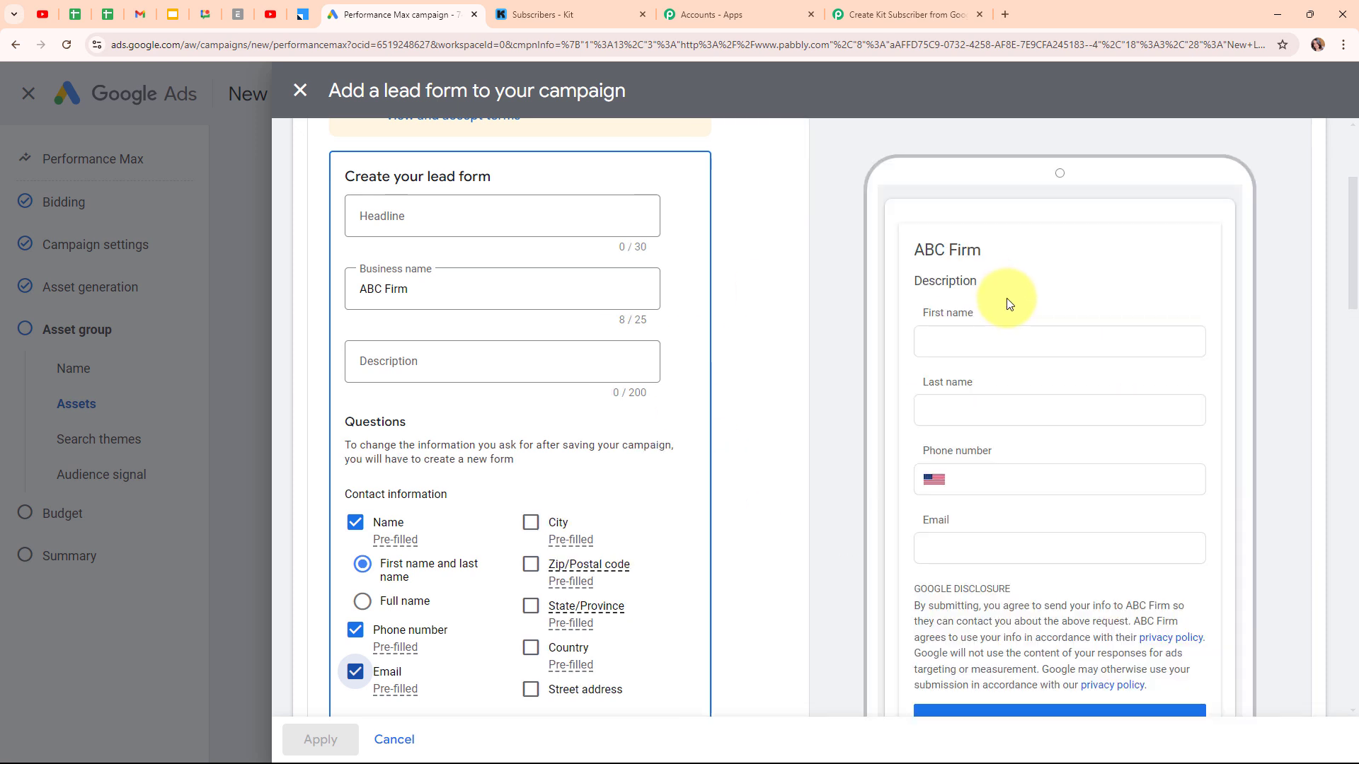
pyautogui.scroll(-5, 716, 443)
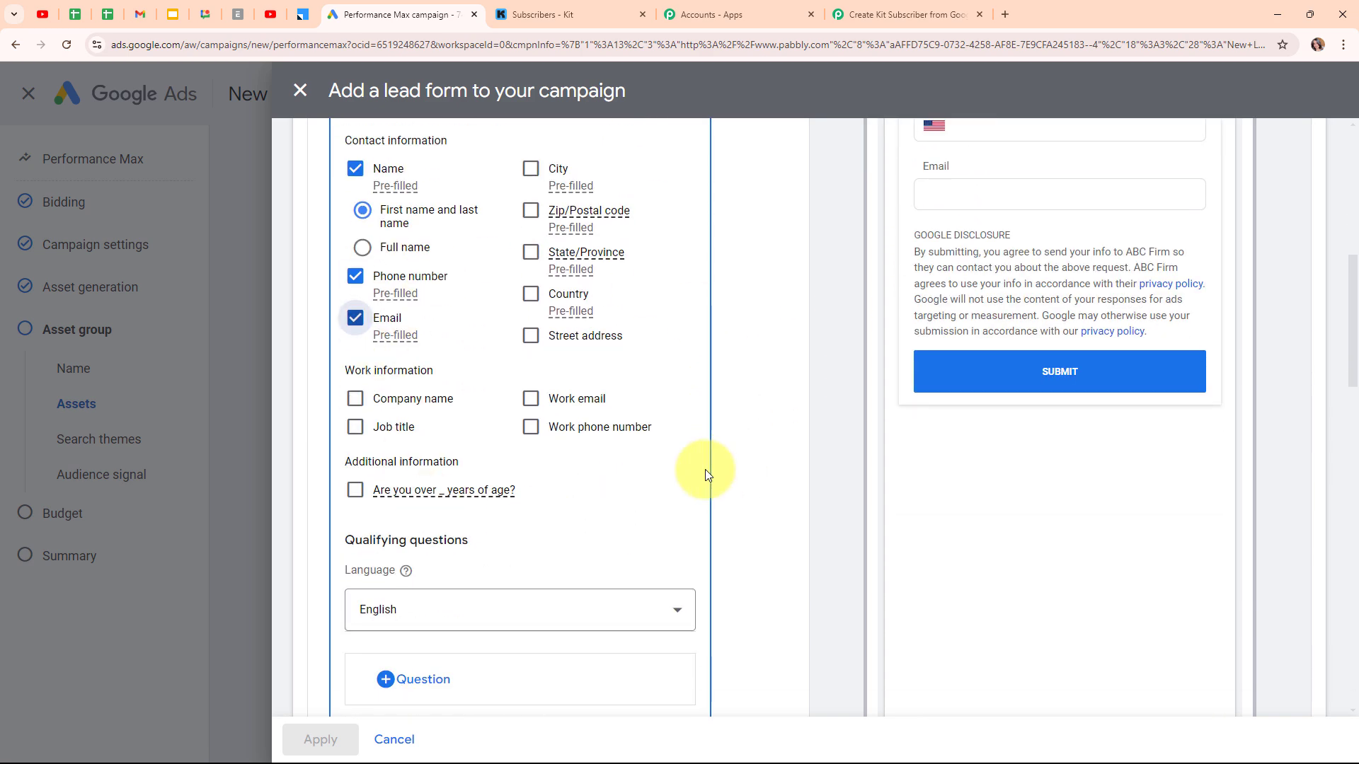
pyautogui.scroll(-10, 704, 469)
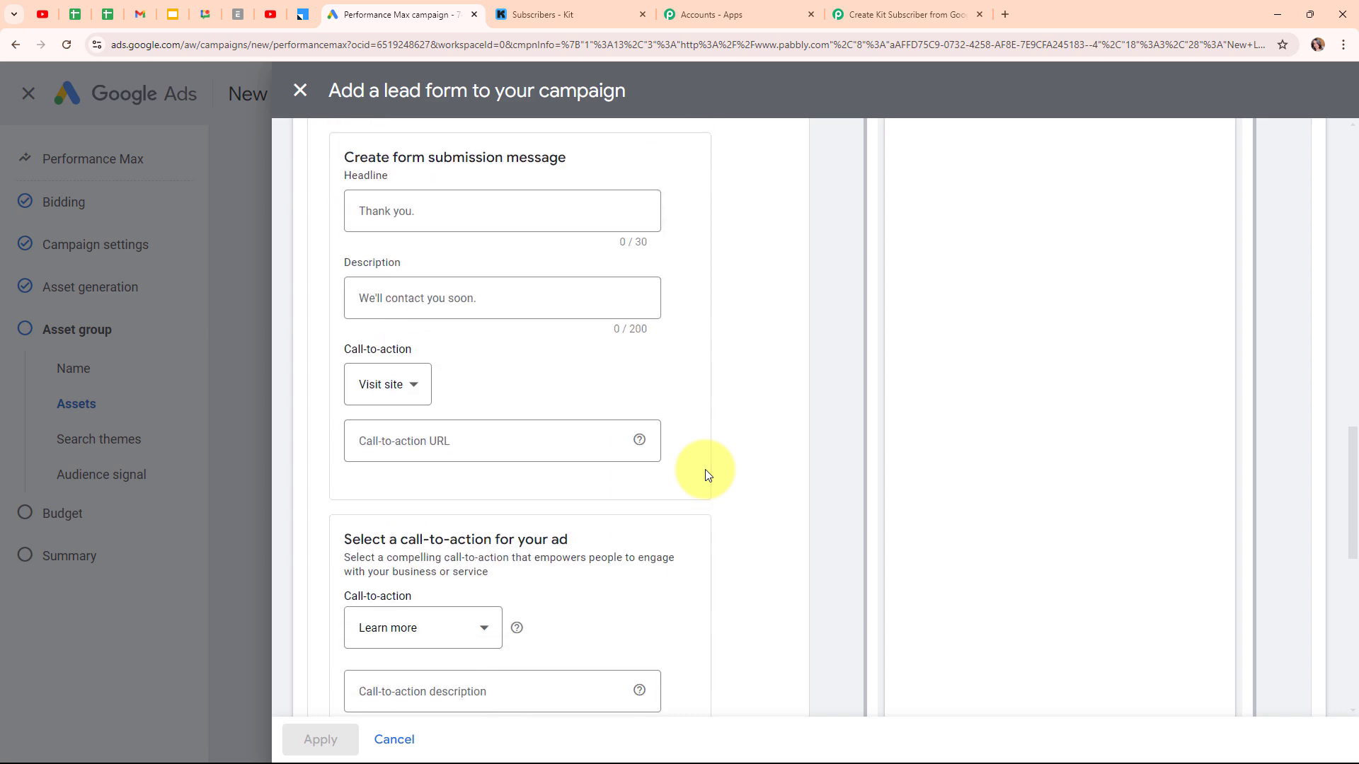
pyautogui.scroll(-6, 705, 469)
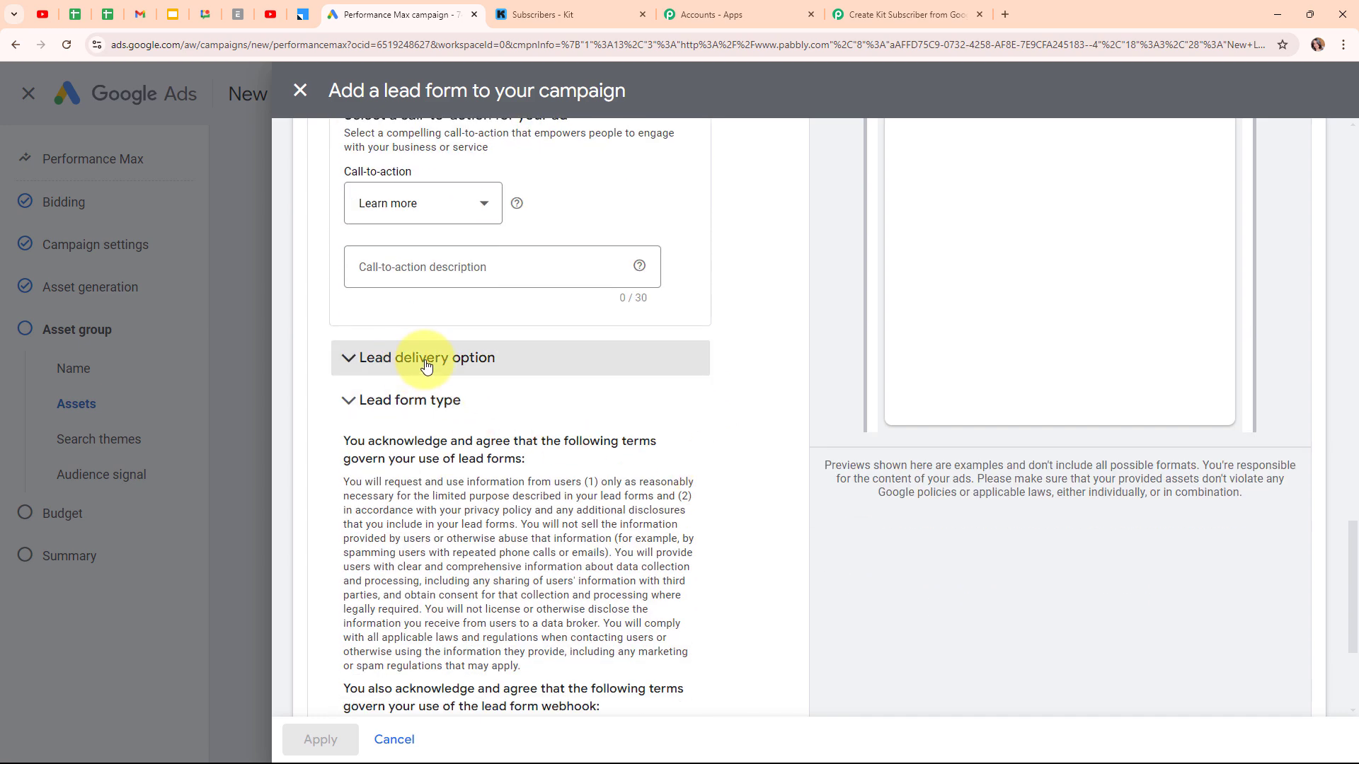
pyautogui.click(426, 365)
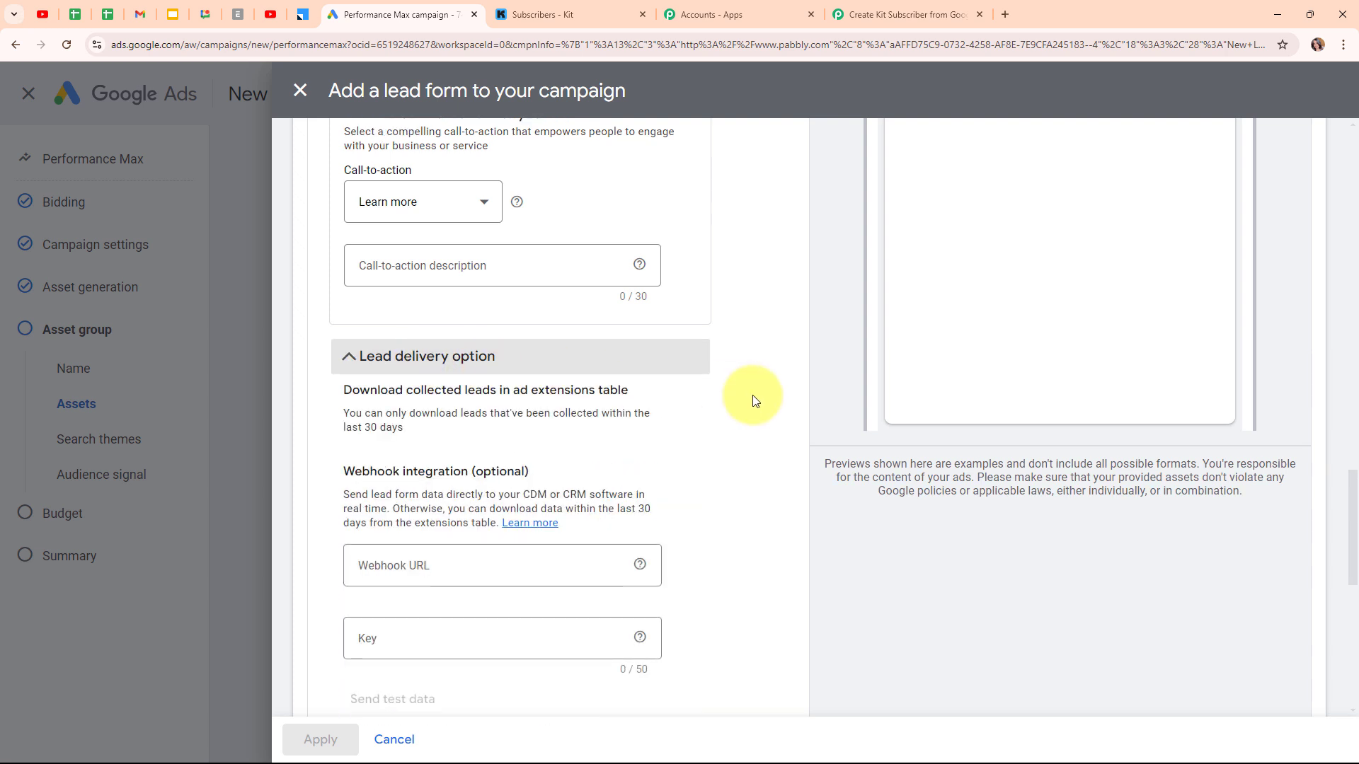
pyautogui.scroll(-1, 736, 460)
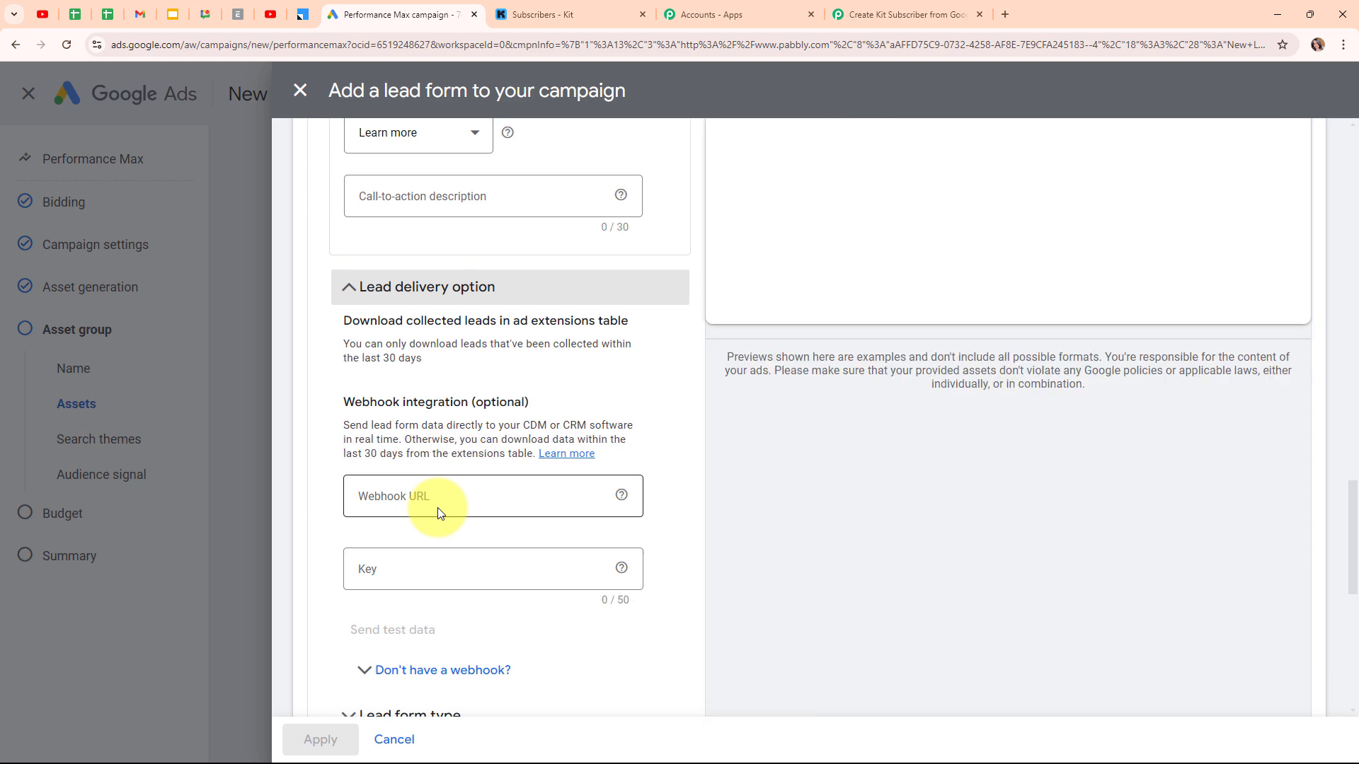
# Copy the webhook URL from the Pabbly Connect trigger and paste it into the Google Ads lead form's webhook URL field.
pyautogui.click(902, 15)
pyautogui.click(1058, 341)
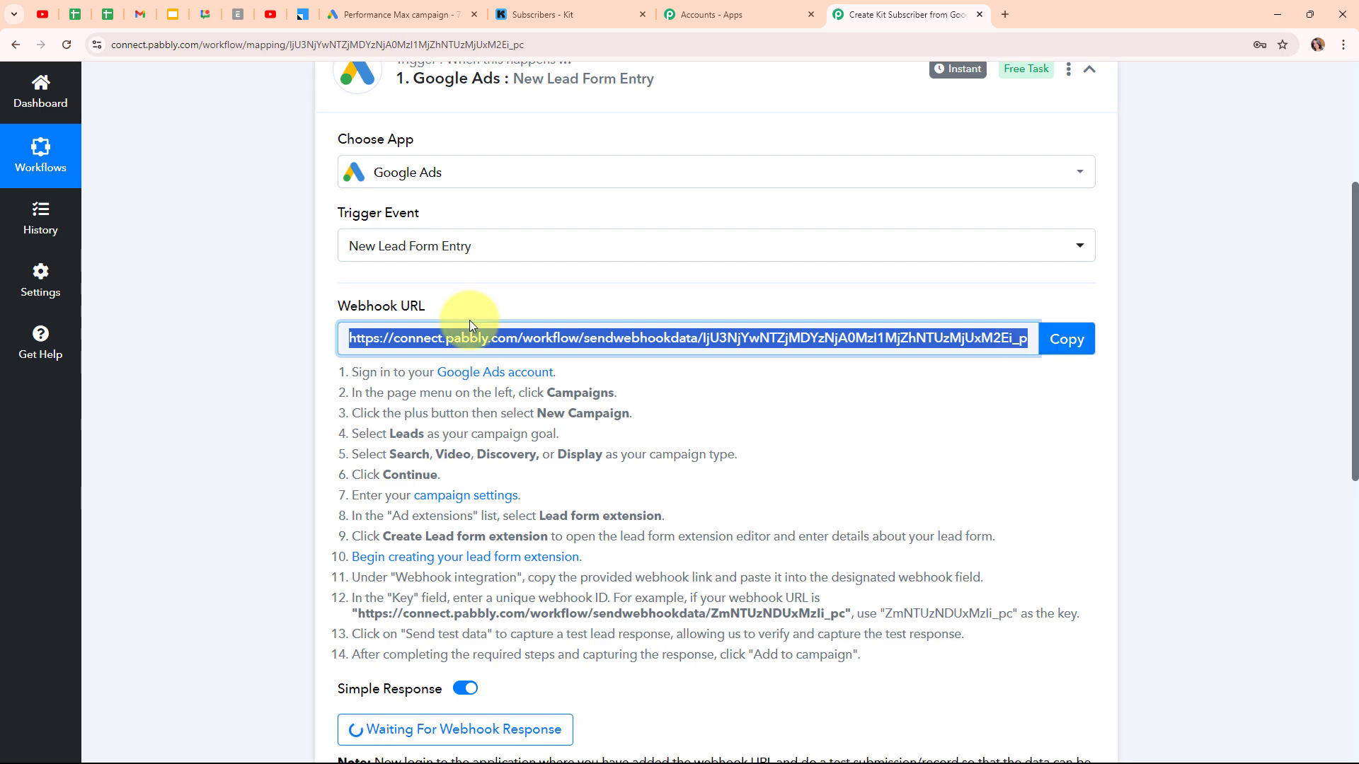
pyautogui.click(433, 14)
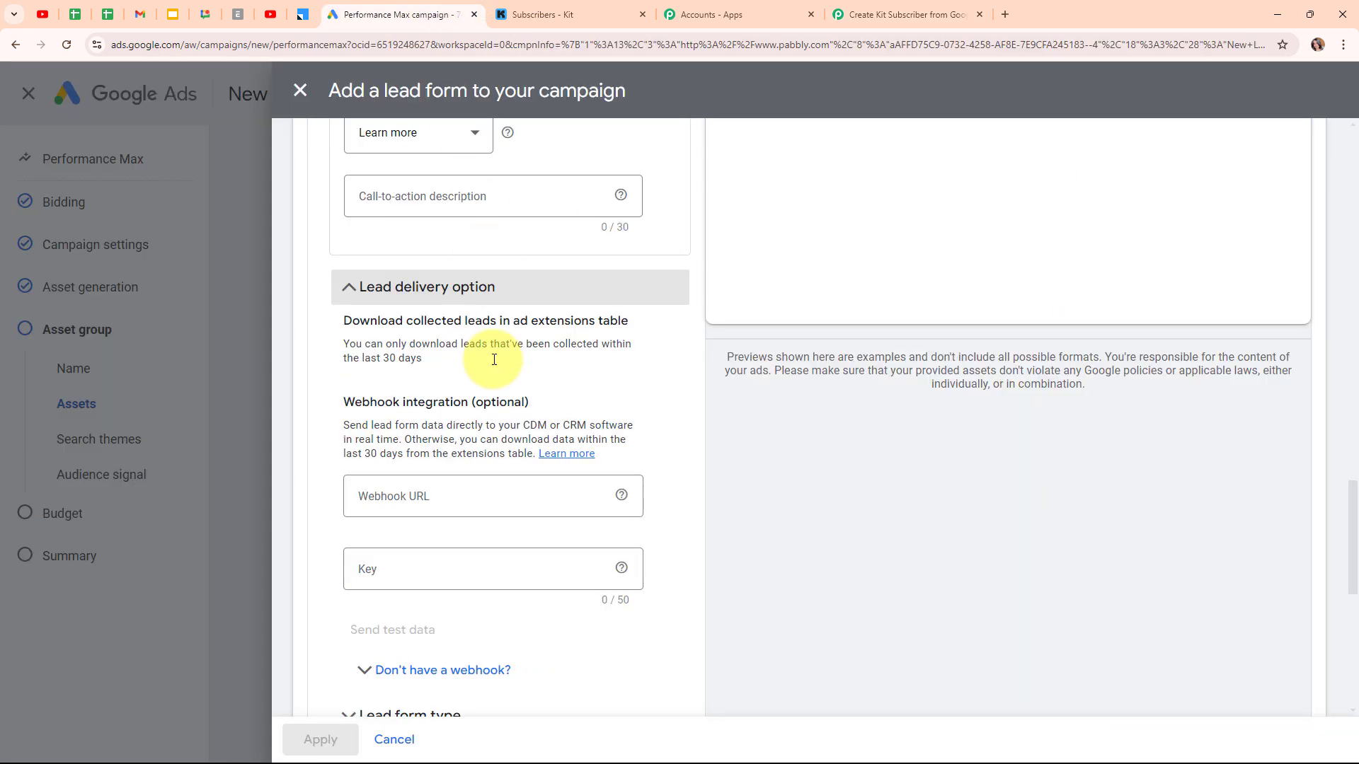
pyautogui.click(430, 500)
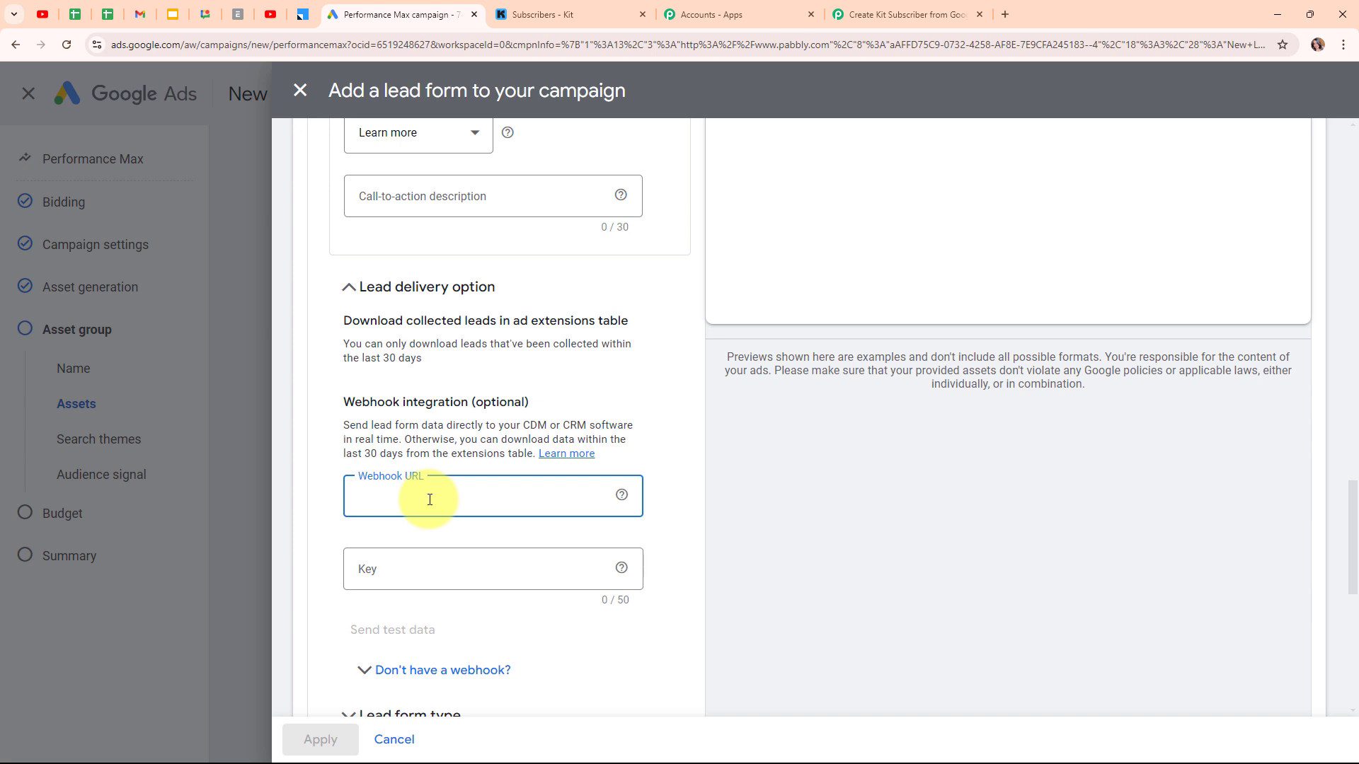
pyautogui.hotkey('ctrl', 'v')
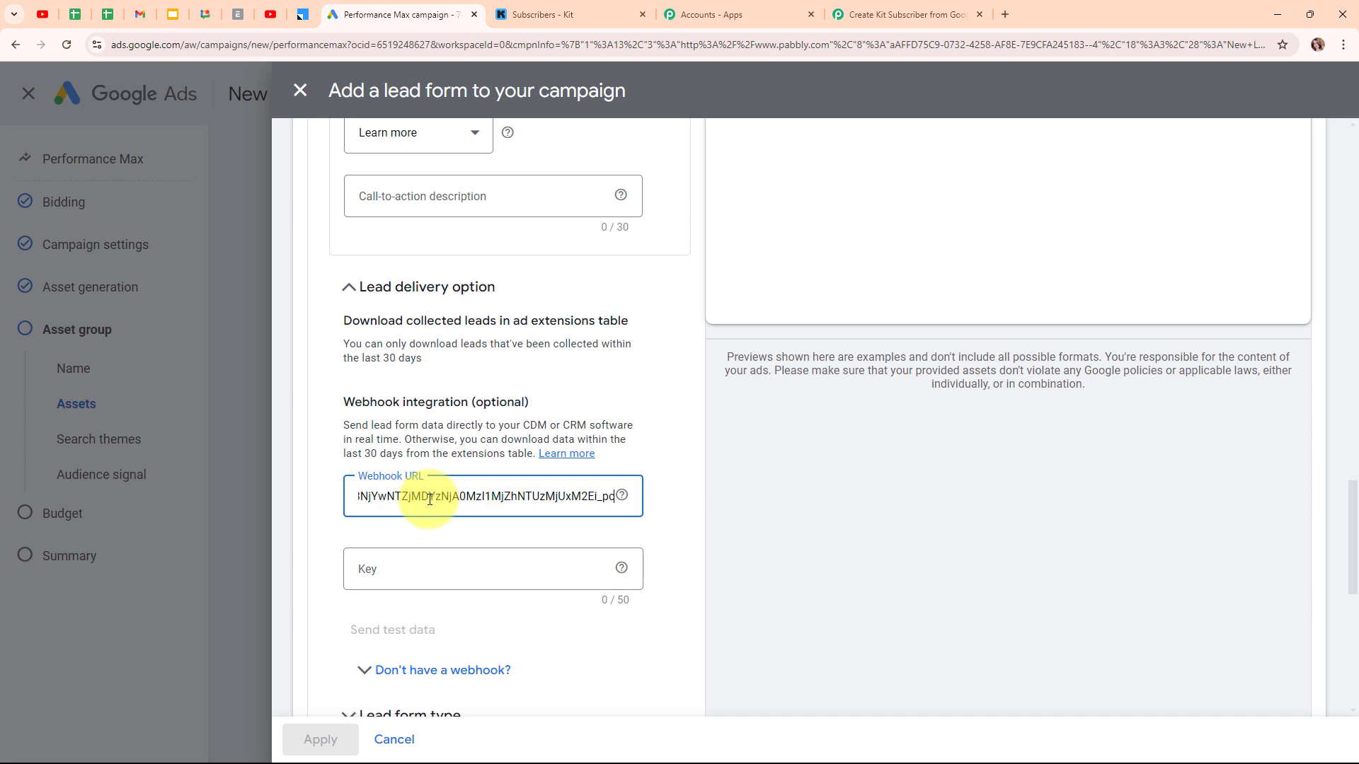
# Enter the webhook key for the lead form integration and send test data to the webhook.
pyautogui.click(431, 574)
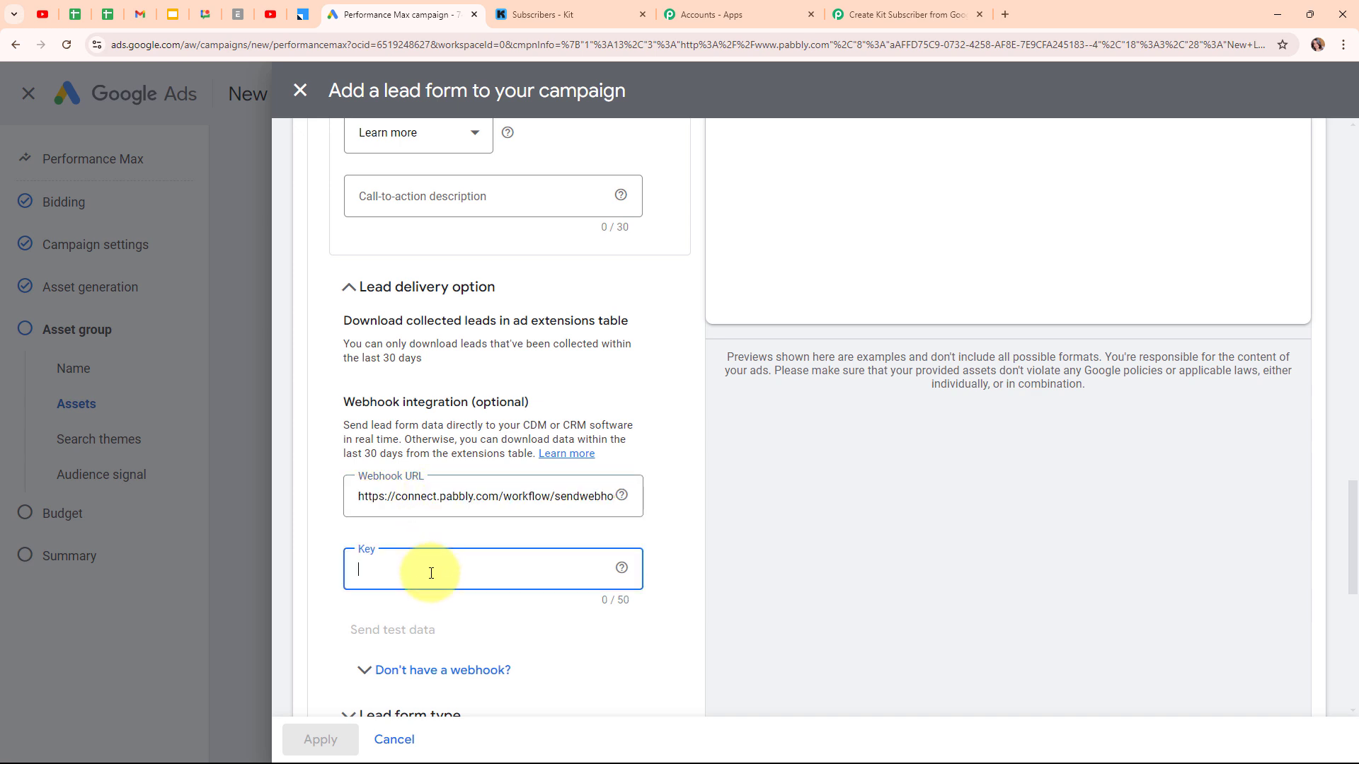
pyautogui.write('Test Key')
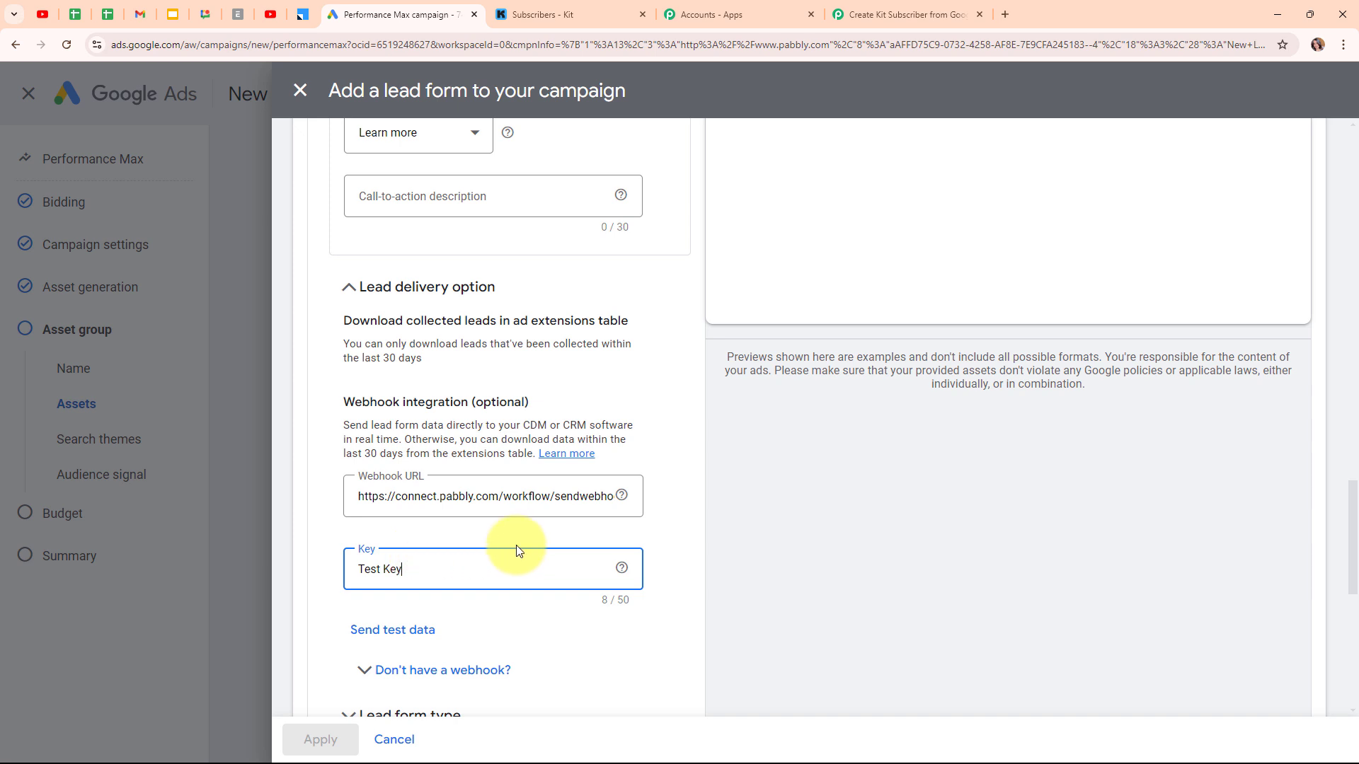
pyautogui.scroll(-2, 515, 548)
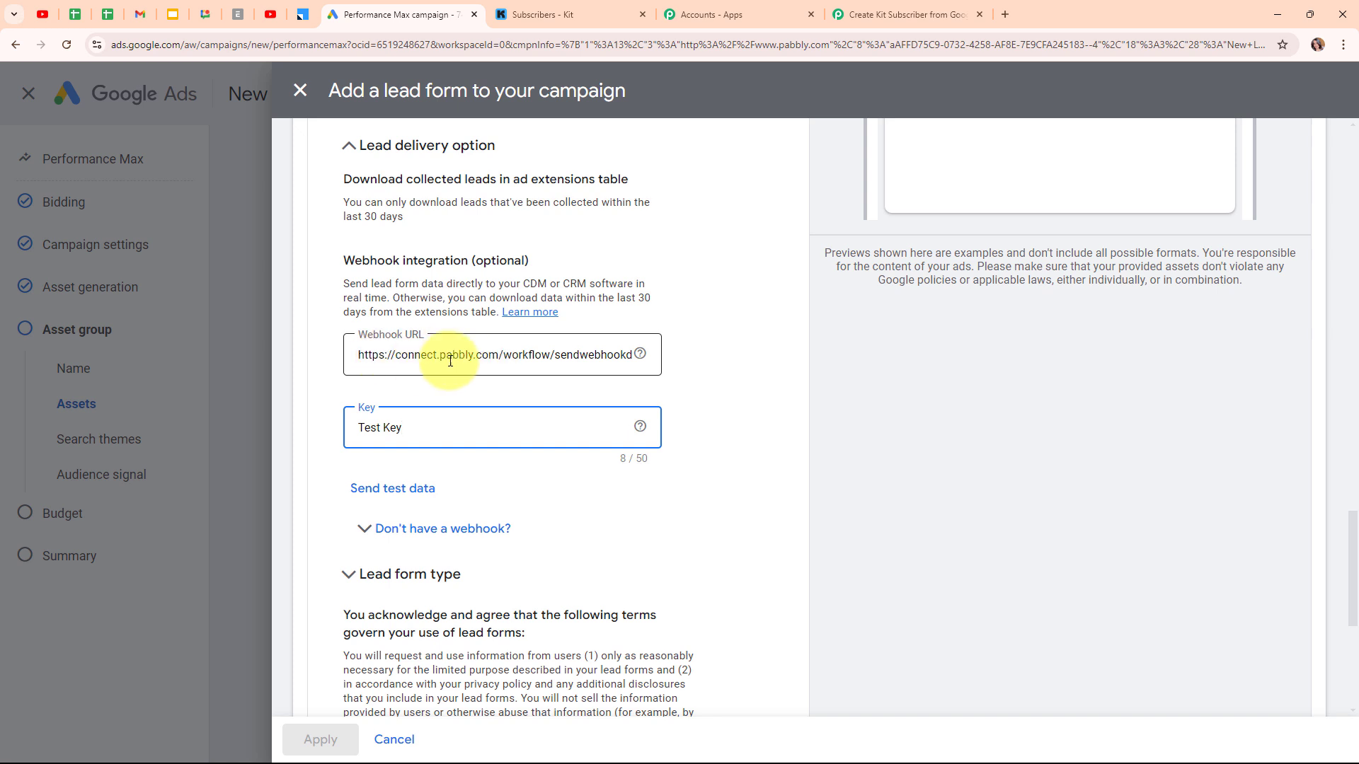
pyautogui.click(398, 493)
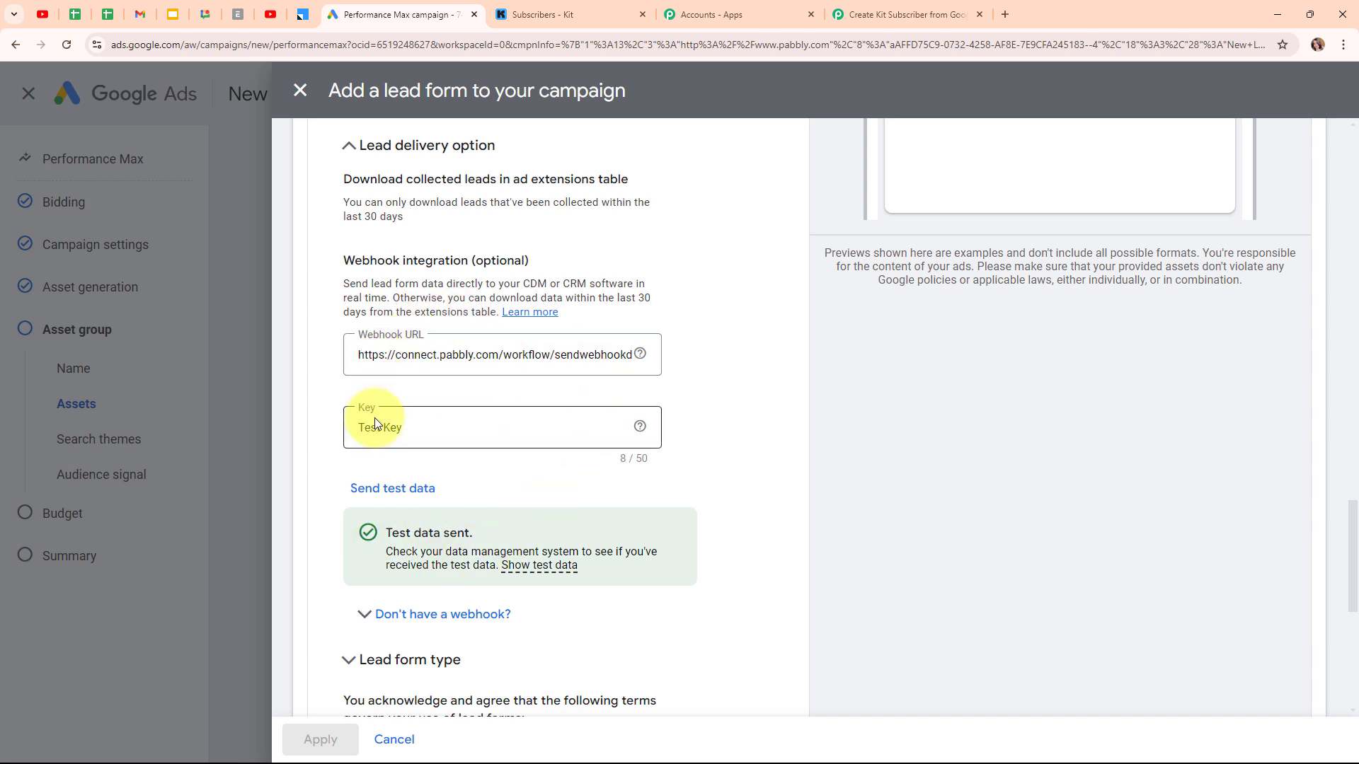
# Switch to the Pabbly Connect workflow and examine the email, phone number, last name and first name in the captured webhook response.
pyautogui.click(906, 14)
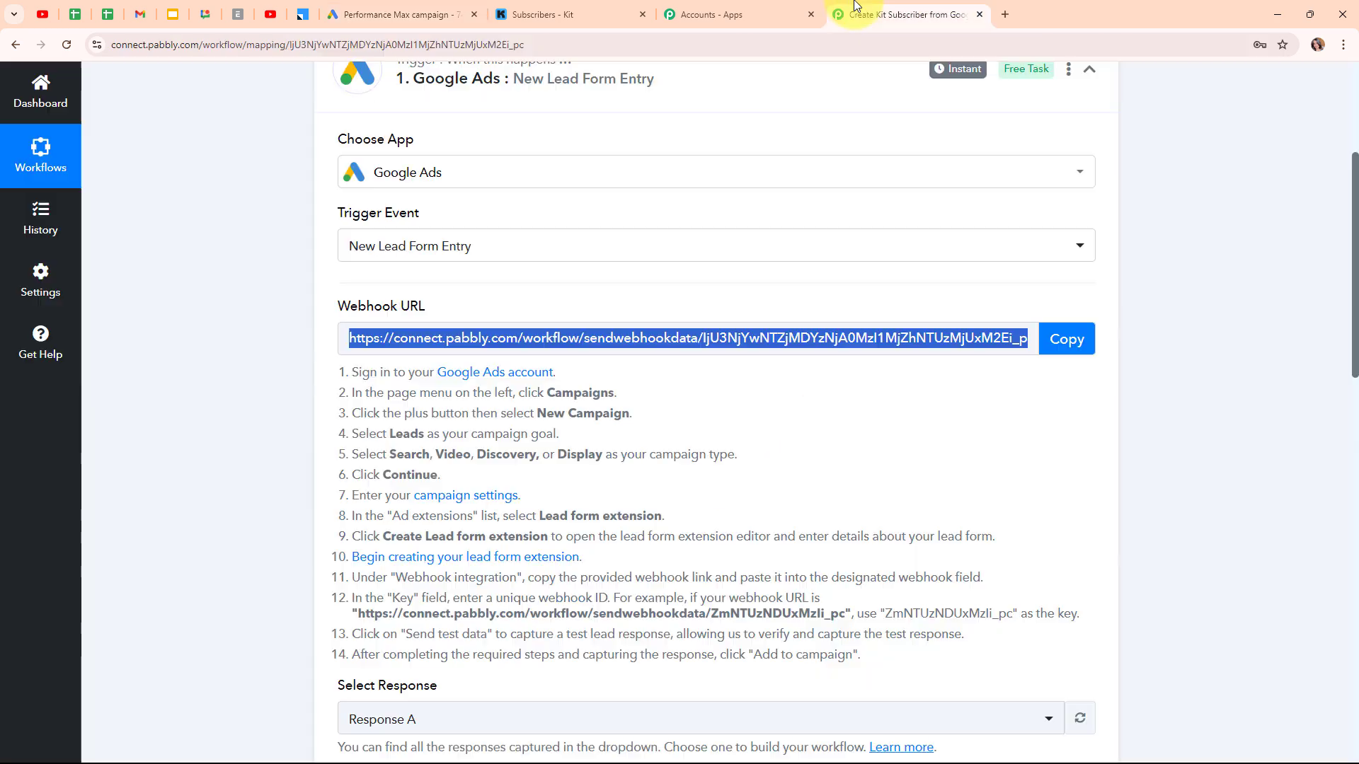
pyautogui.scroll(-10, 1222, 415)
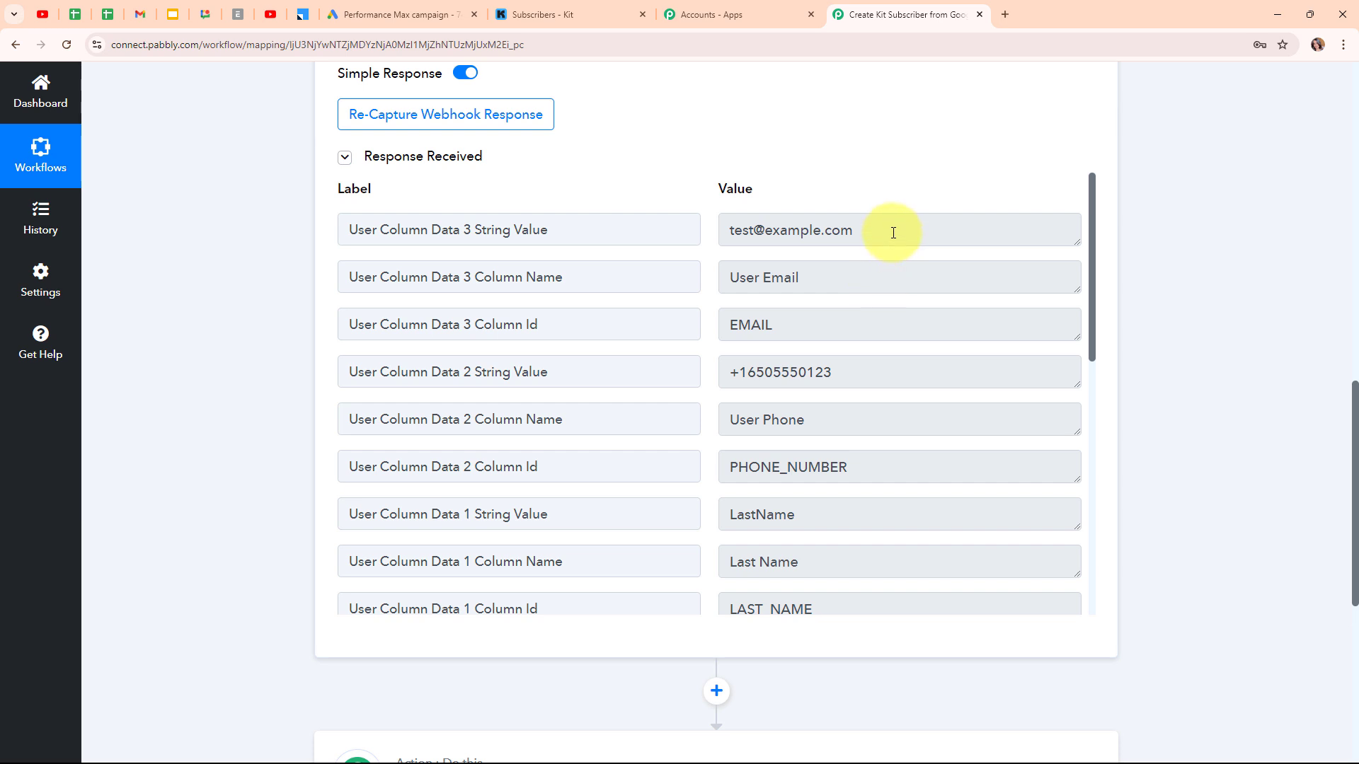
pyautogui.moveTo(890, 229); pyautogui.dragTo(670, 231)
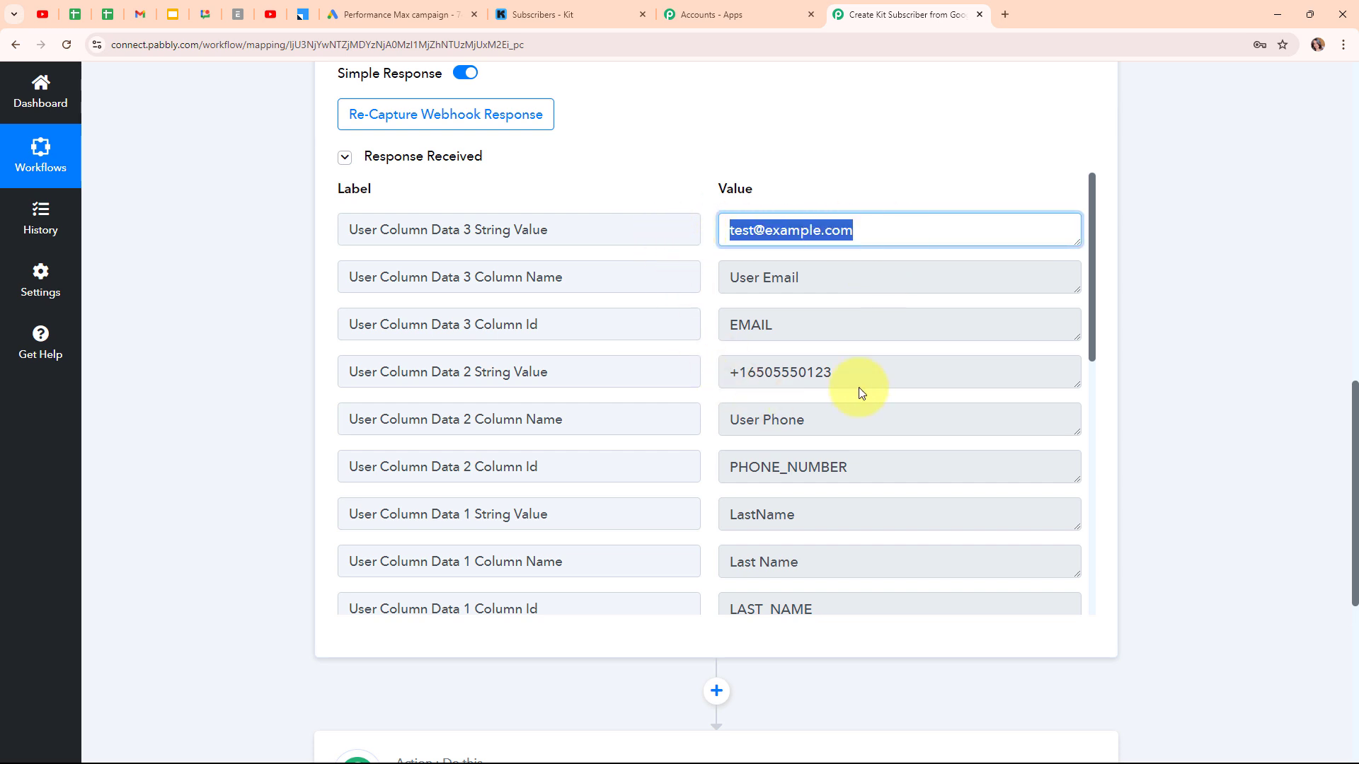
pyautogui.moveTo(892, 367); pyautogui.dragTo(646, 379)
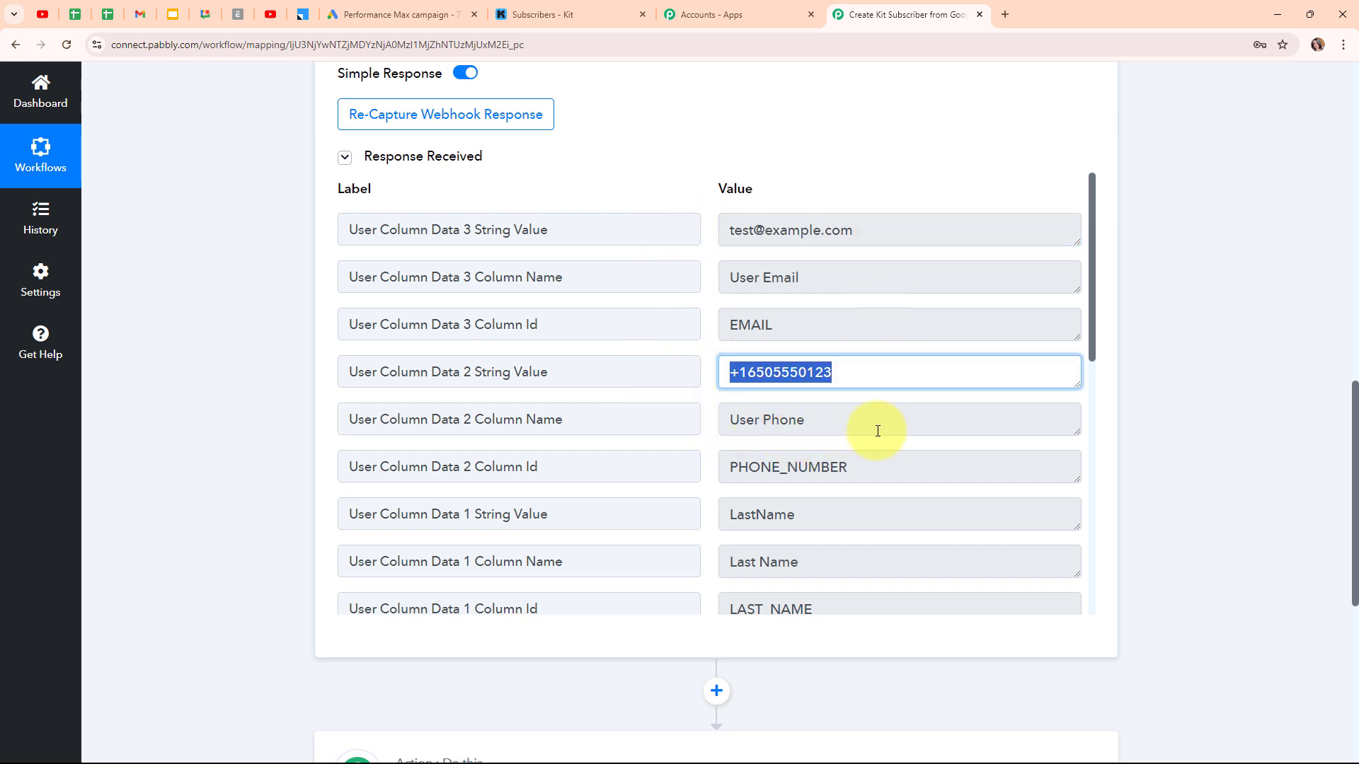
pyautogui.scroll(-3, 877, 427)
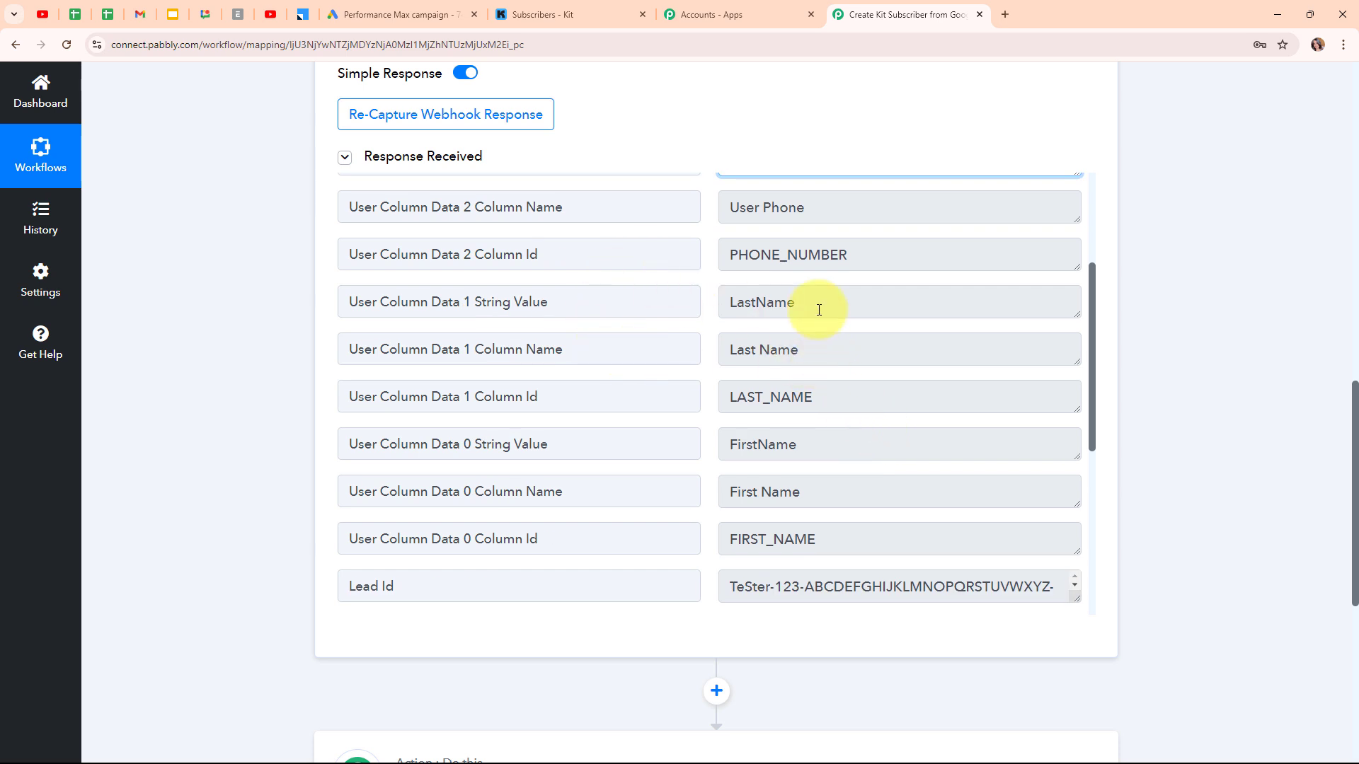
pyautogui.moveTo(816, 306); pyautogui.dragTo(704, 328)
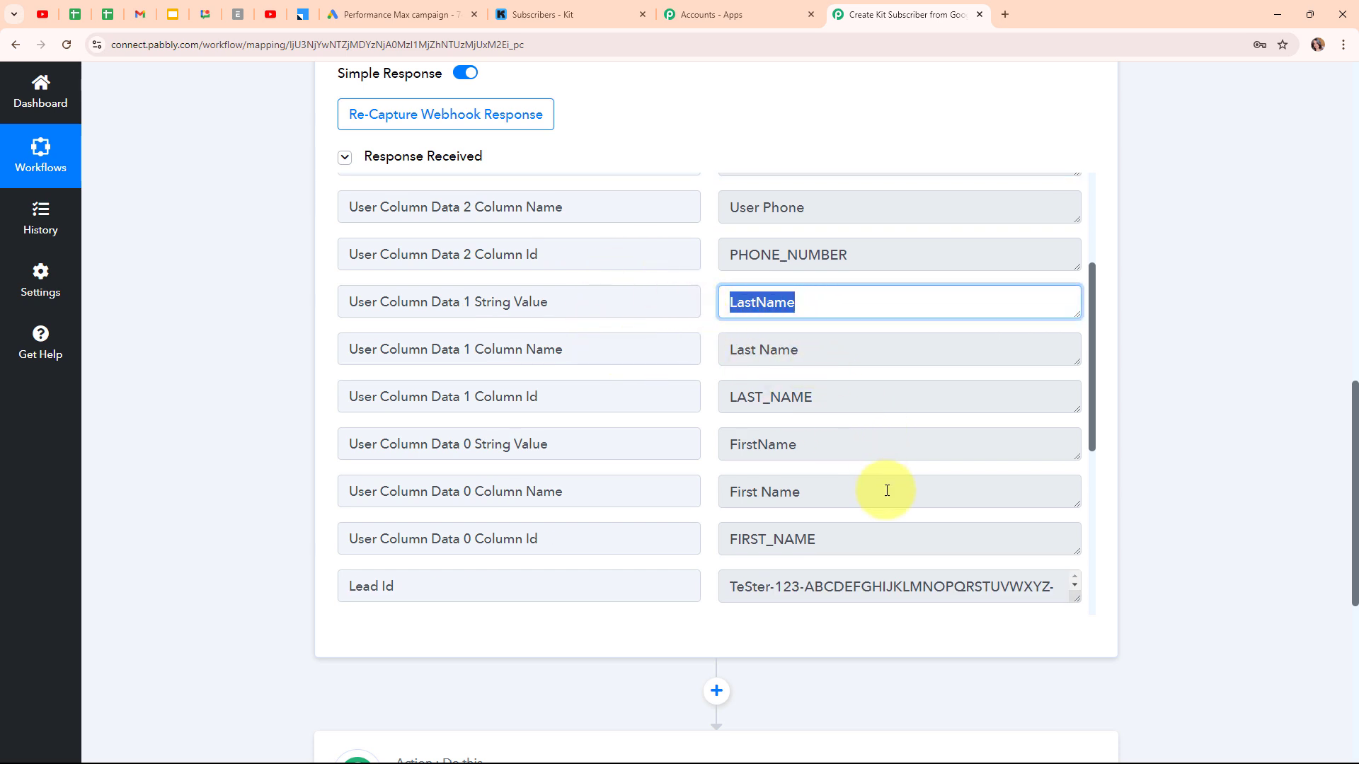
pyautogui.moveTo(820, 453); pyautogui.dragTo(688, 452)
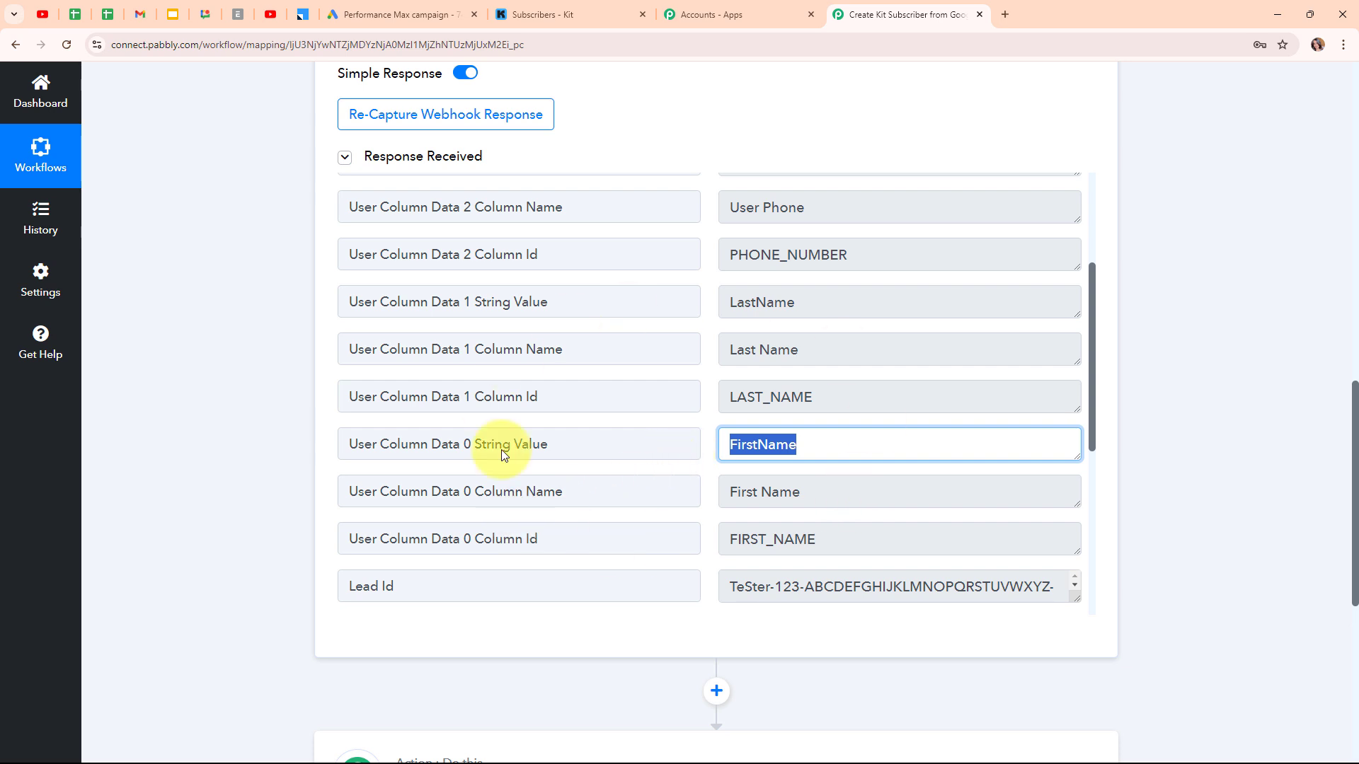
pyautogui.scroll(-2, 889, 426)
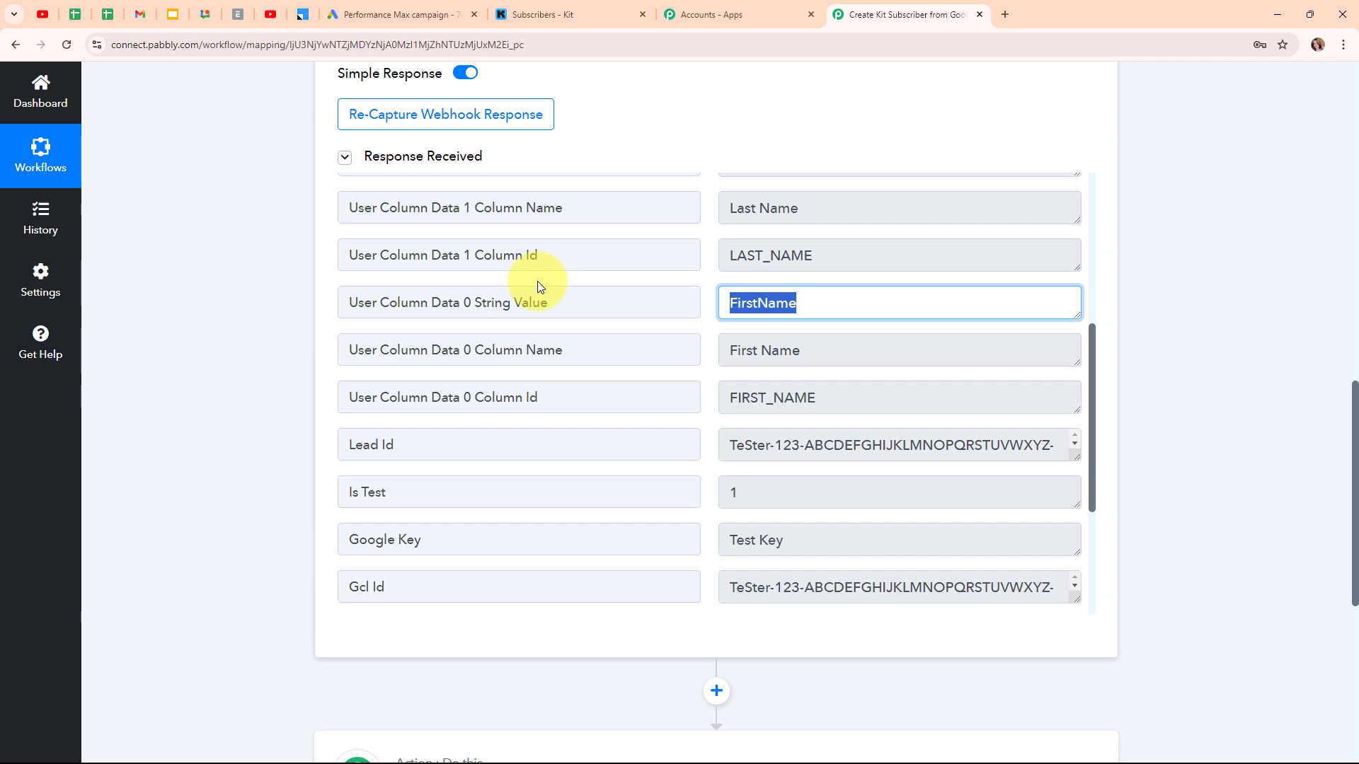
# Collapse the trigger step and set the action app to Kit with Add Subscriber to a Form as the action event.
pyautogui.scroll(13, 1145, 198)
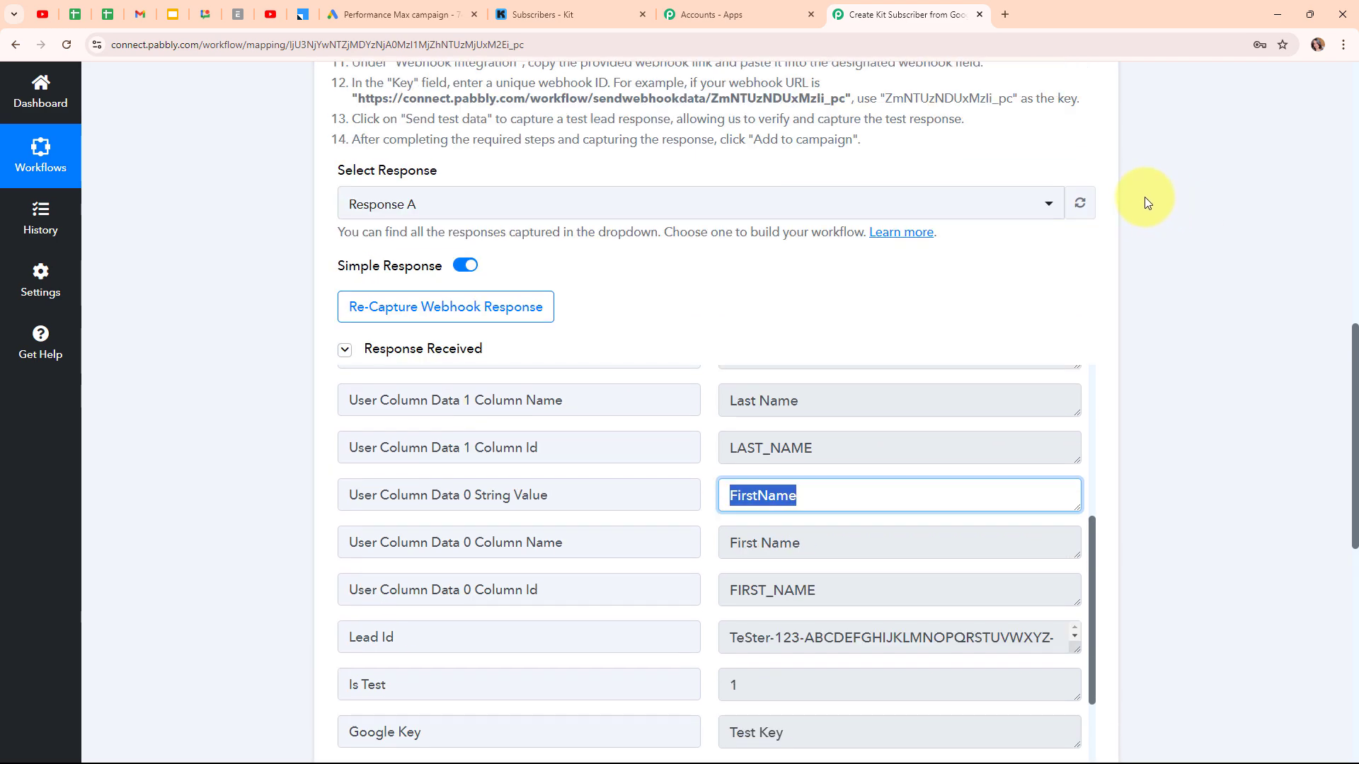
pyautogui.click(1086, 92)
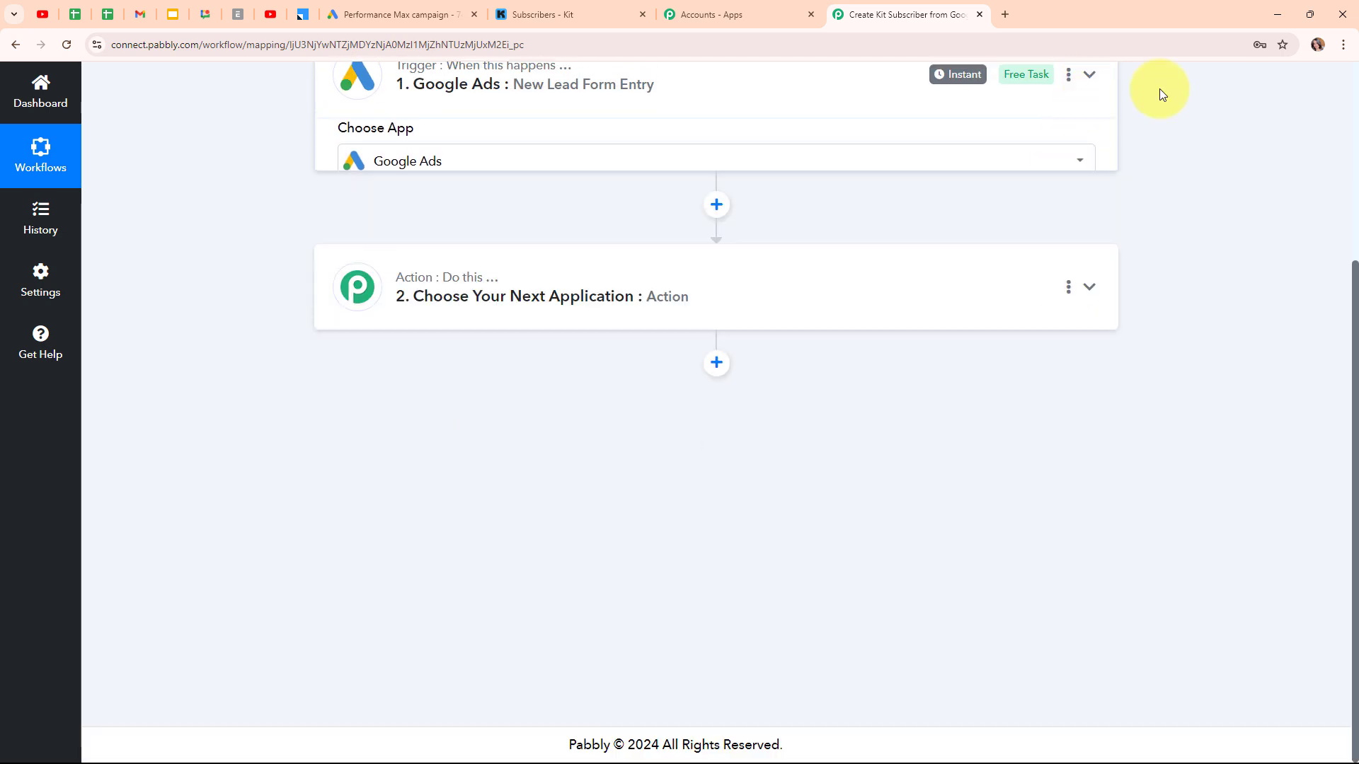
pyautogui.click(397, 228)
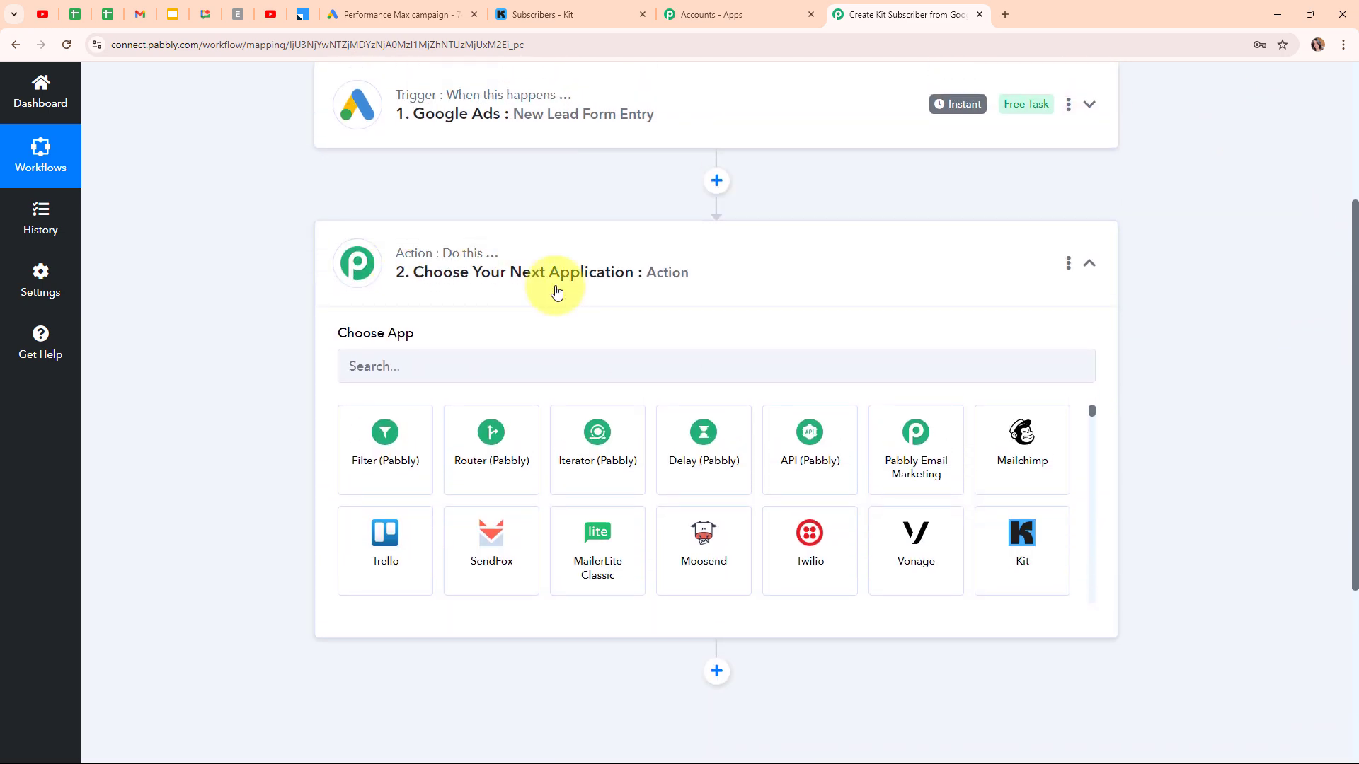
pyautogui.click(490, 359)
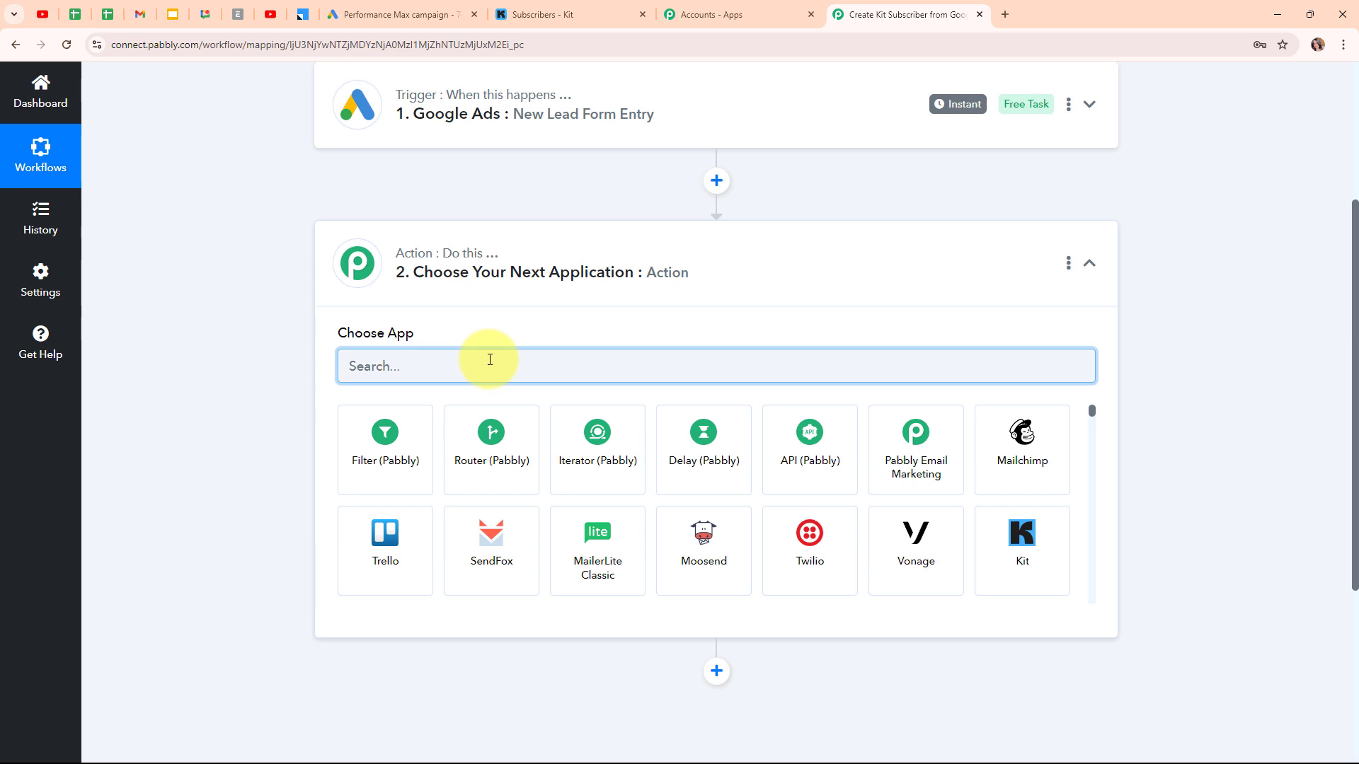
pyautogui.write('Kit')
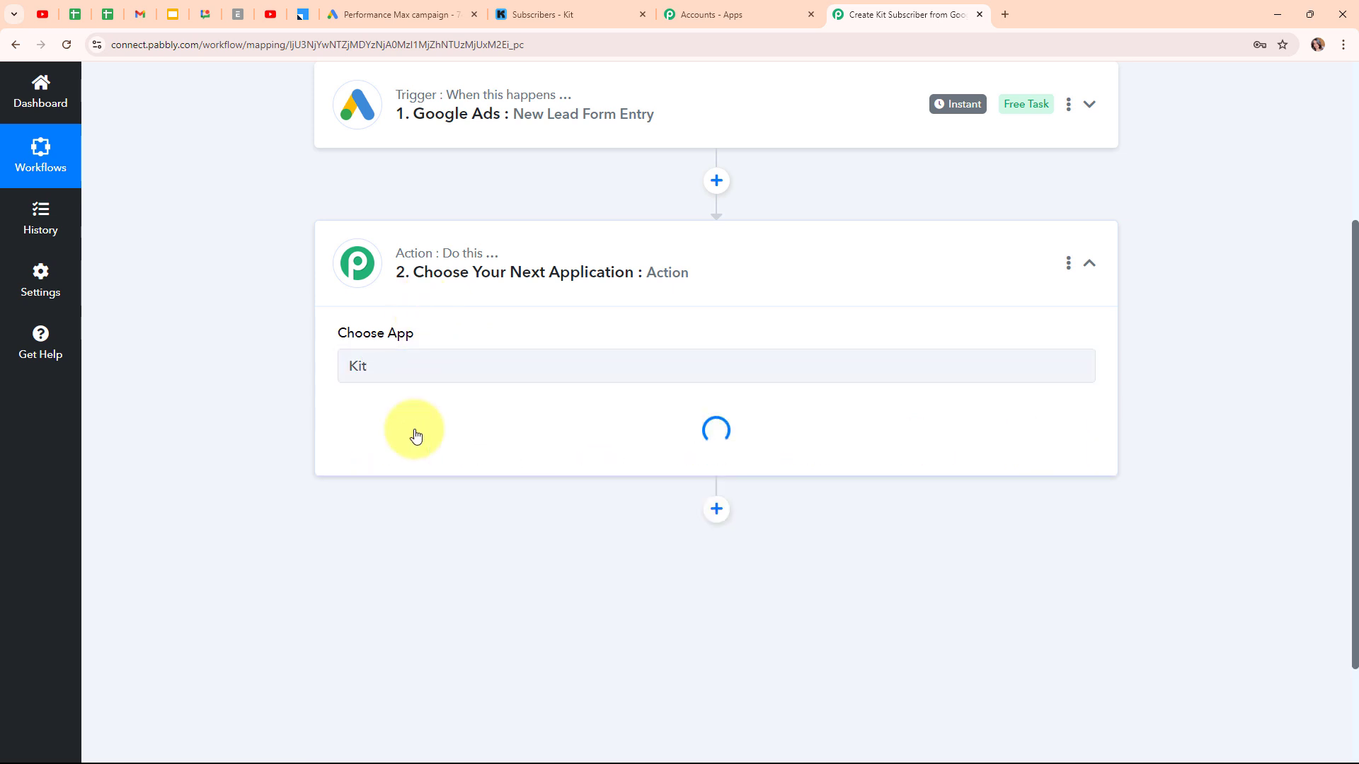
pyautogui.click(416, 435)
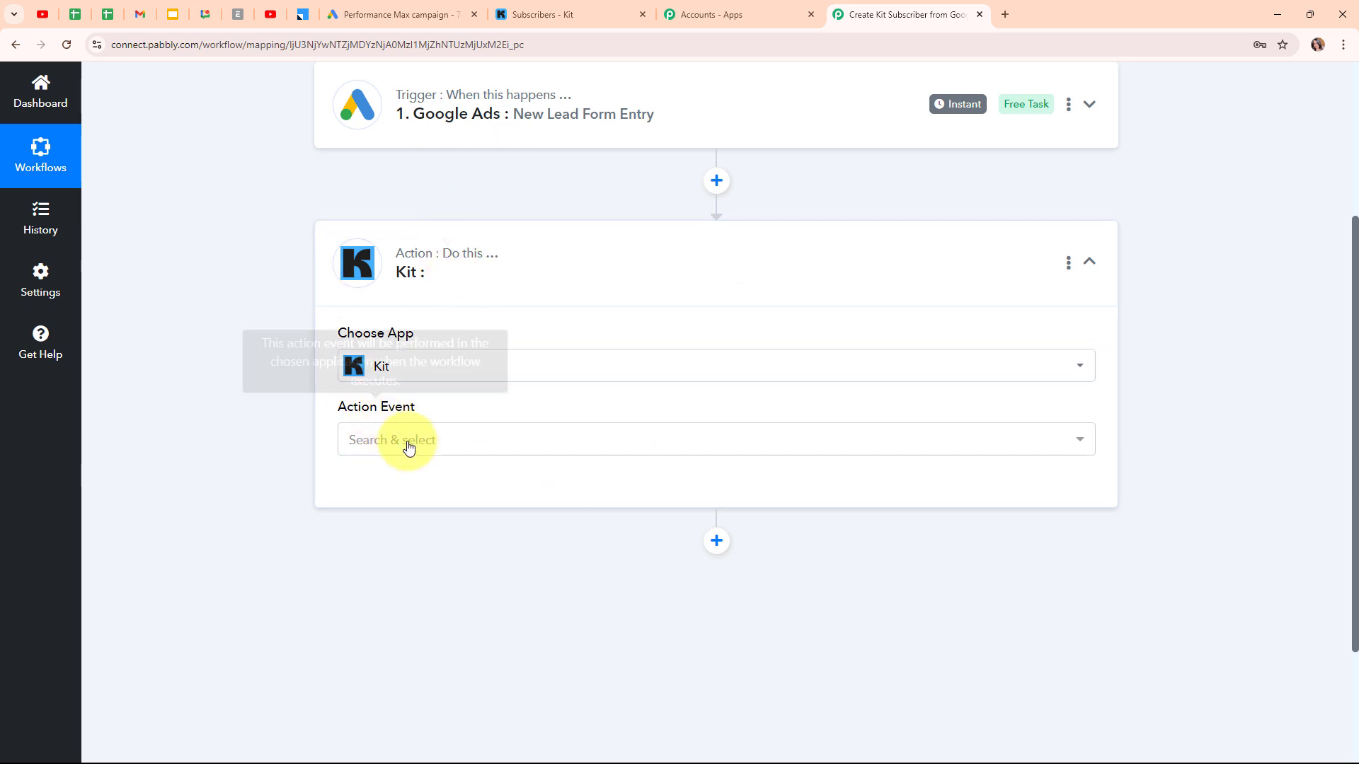
pyautogui.click(467, 439)
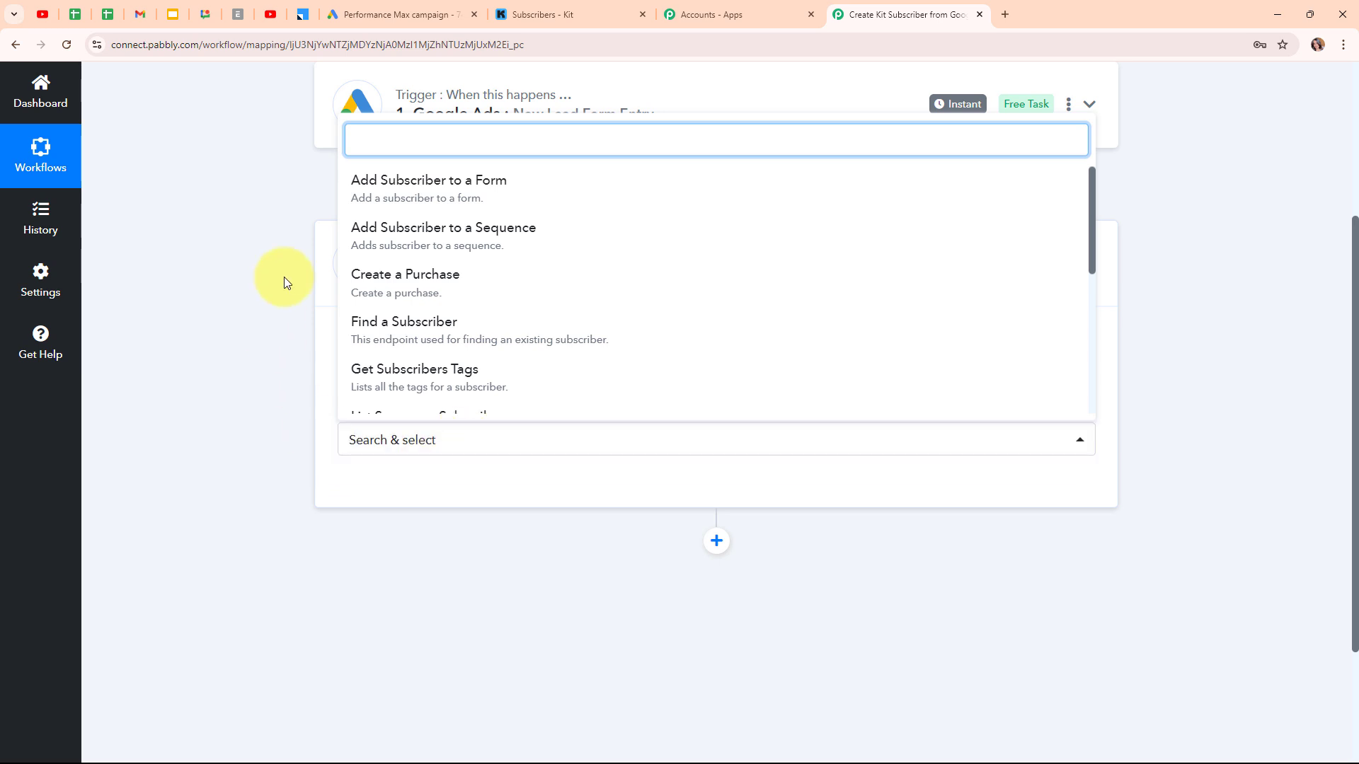
pyautogui.click(495, 204)
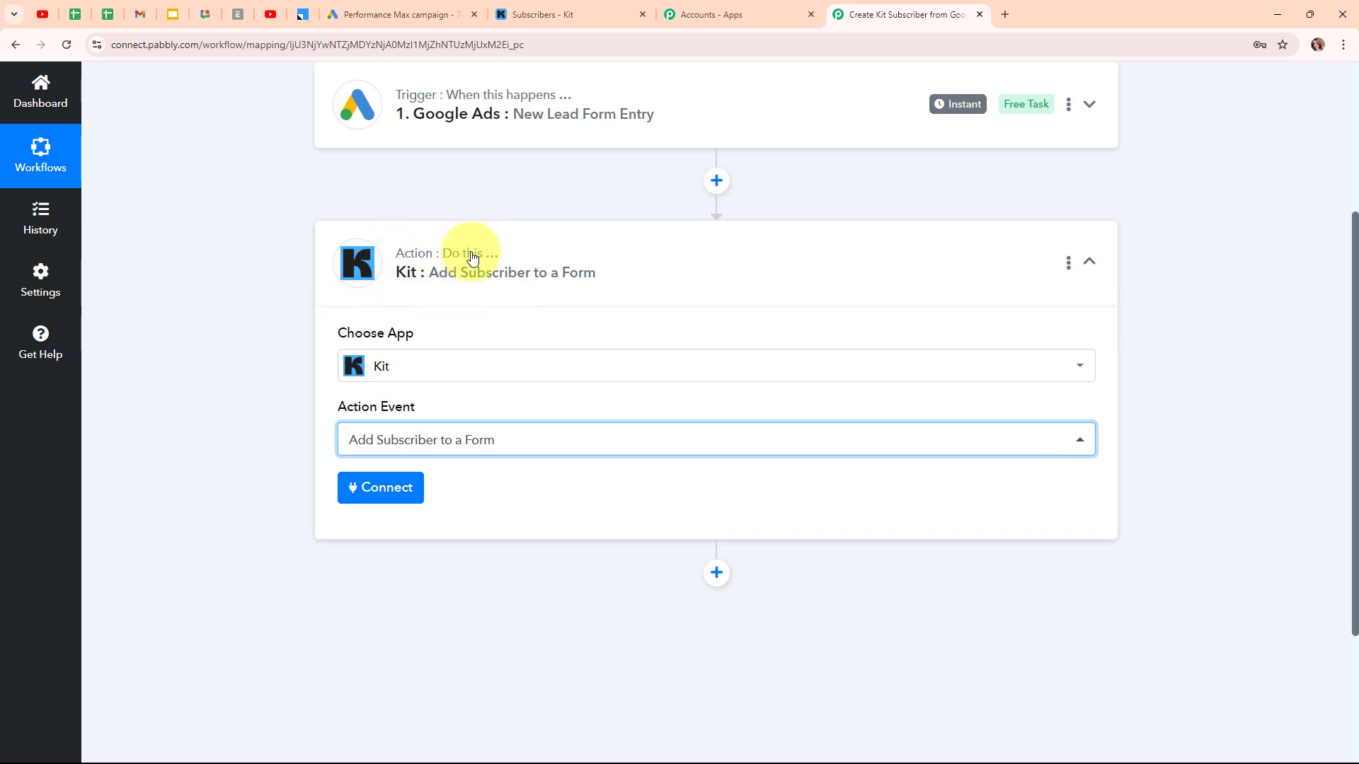
# Start a new connection for the Kit action step and locate where its API key and secret can be found.
pyautogui.click(418, 495)
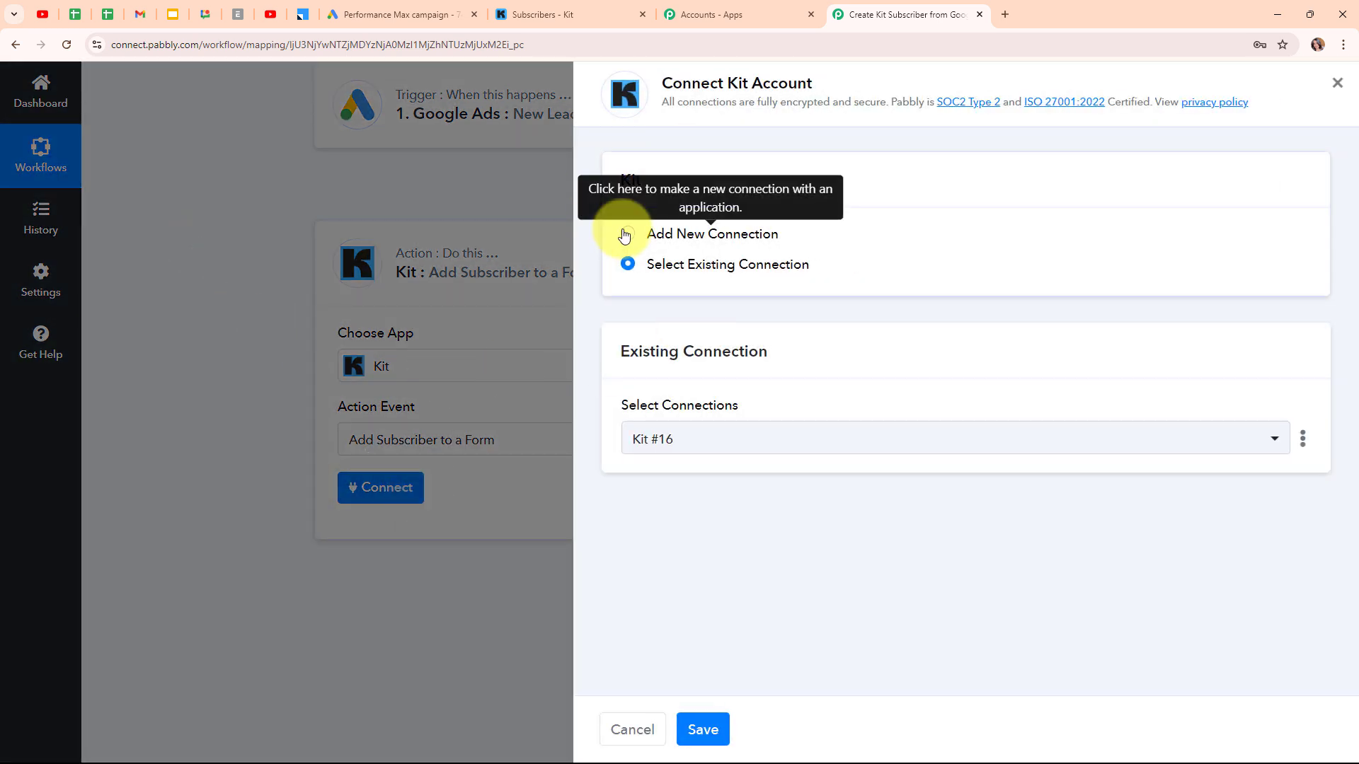
pyautogui.click(625, 234)
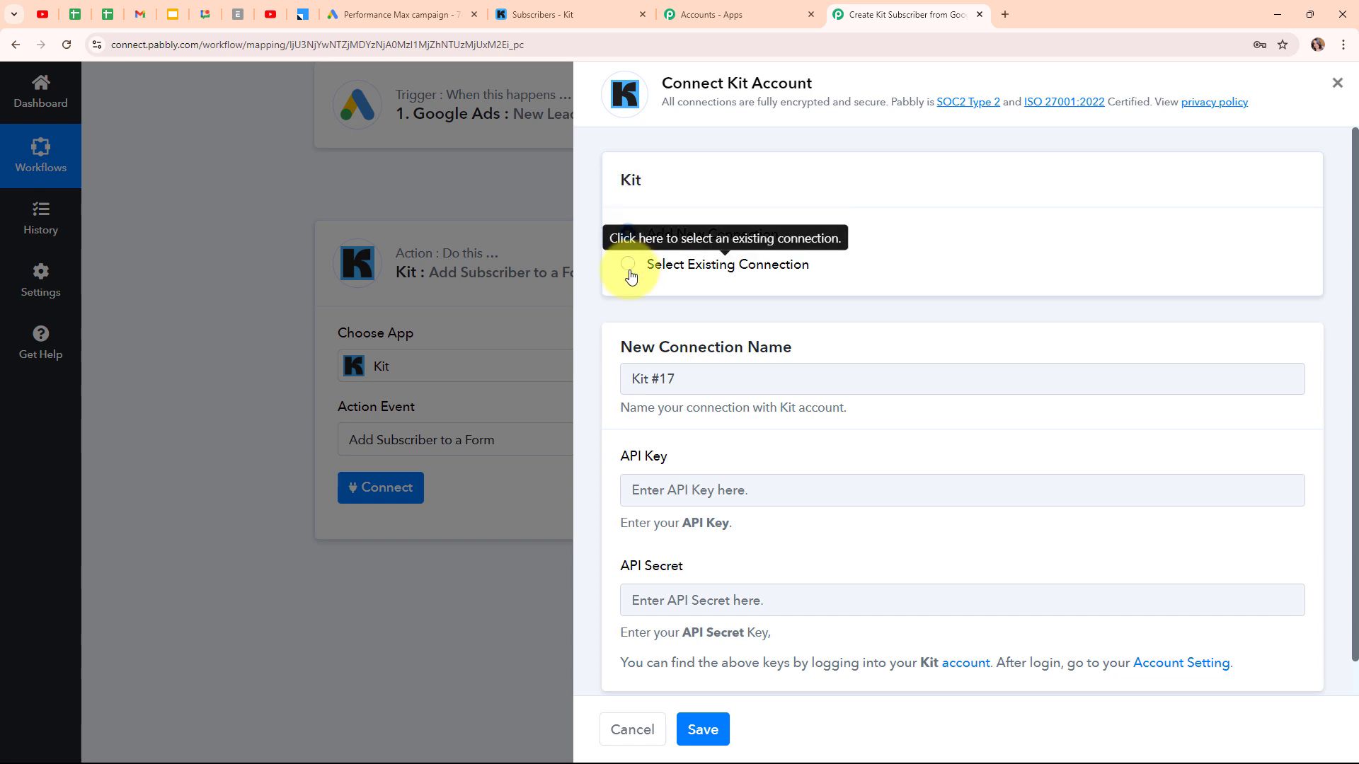
pyautogui.scroll(-1, 898, 329)
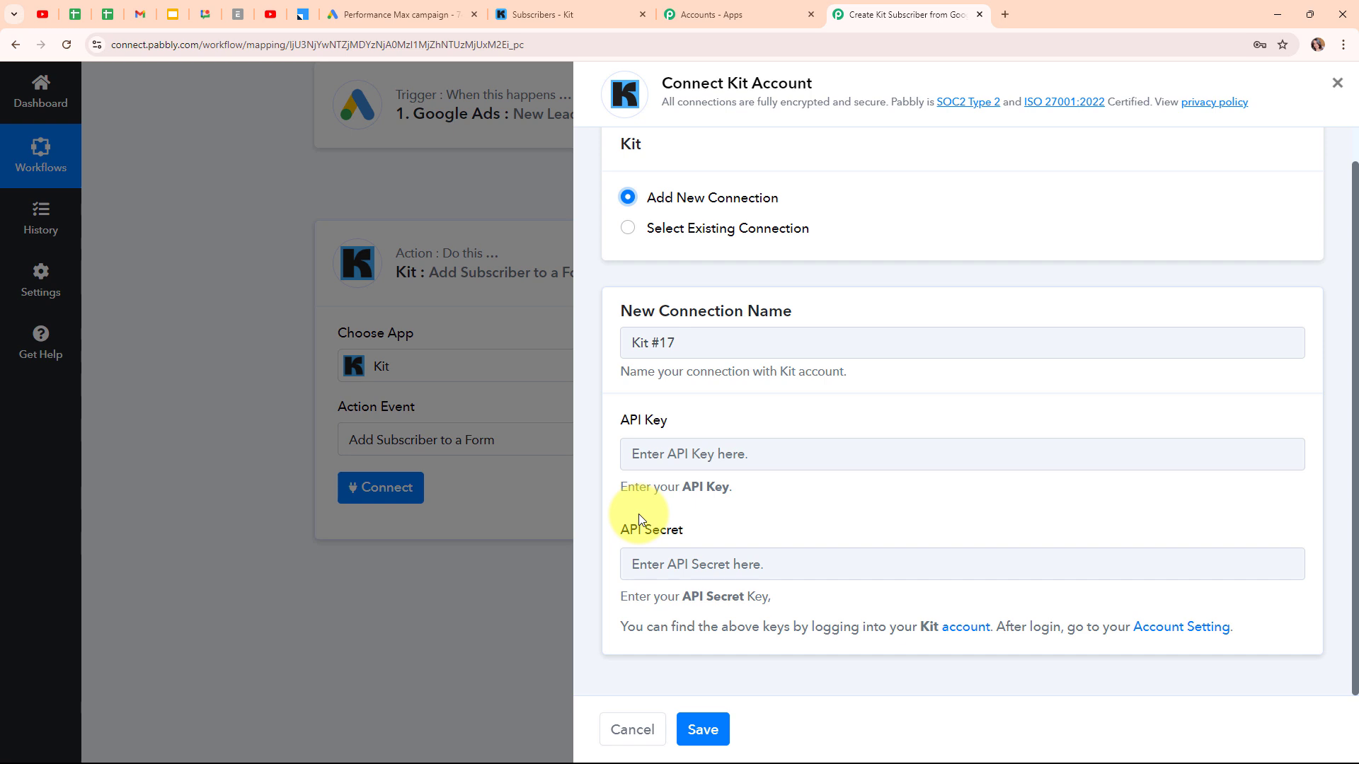
pyautogui.tripleClick(1243, 631)
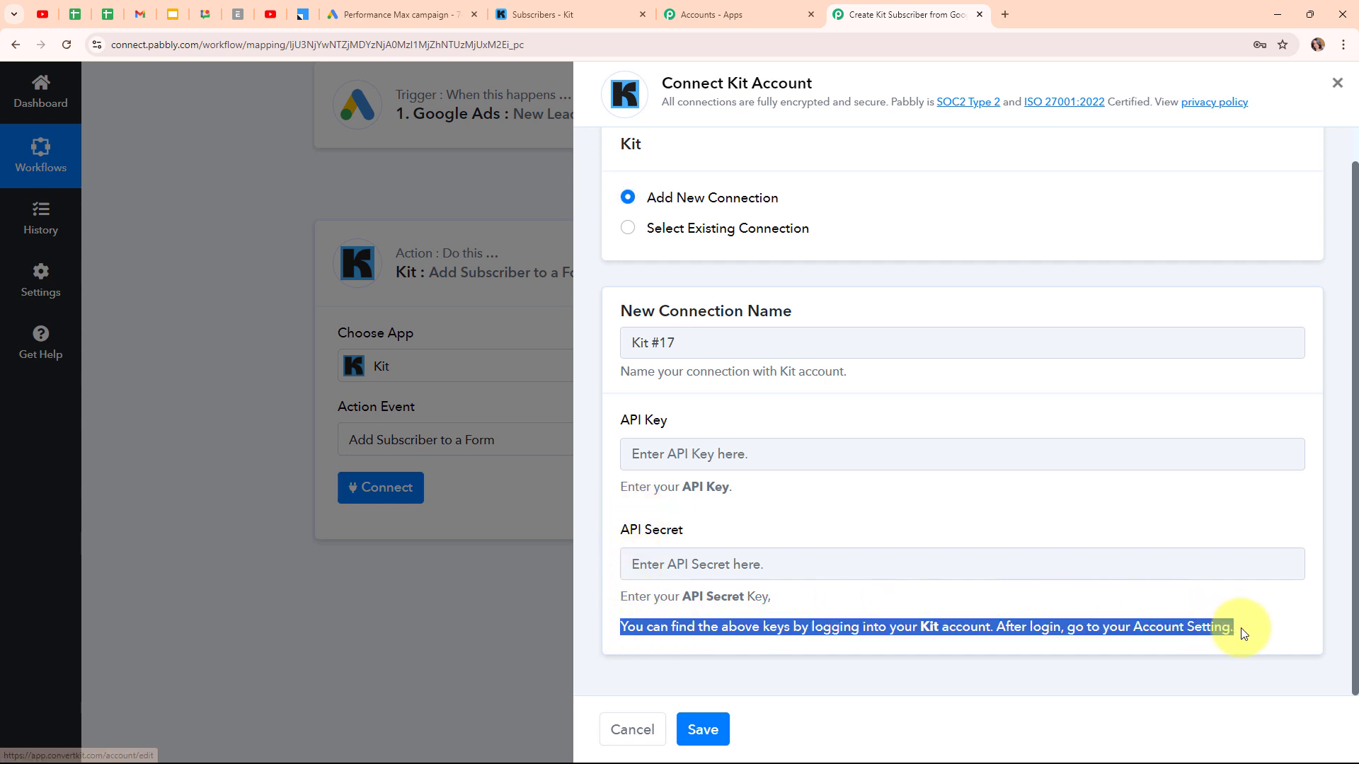
# Copy the V3 API key and API secret from Kit's developer settings into the new Pabbly Connect connection and save it.
pyautogui.click(616, 7)
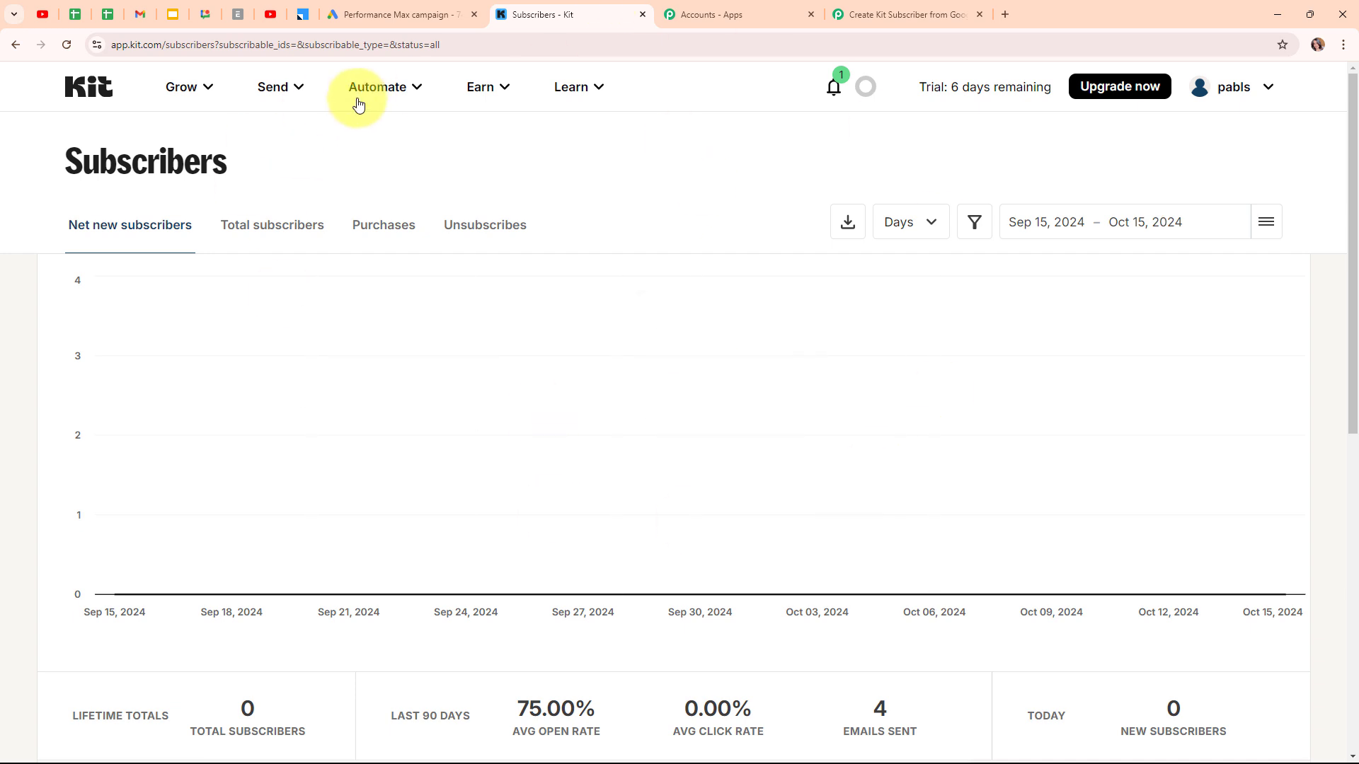
pyautogui.click(1255, 97)
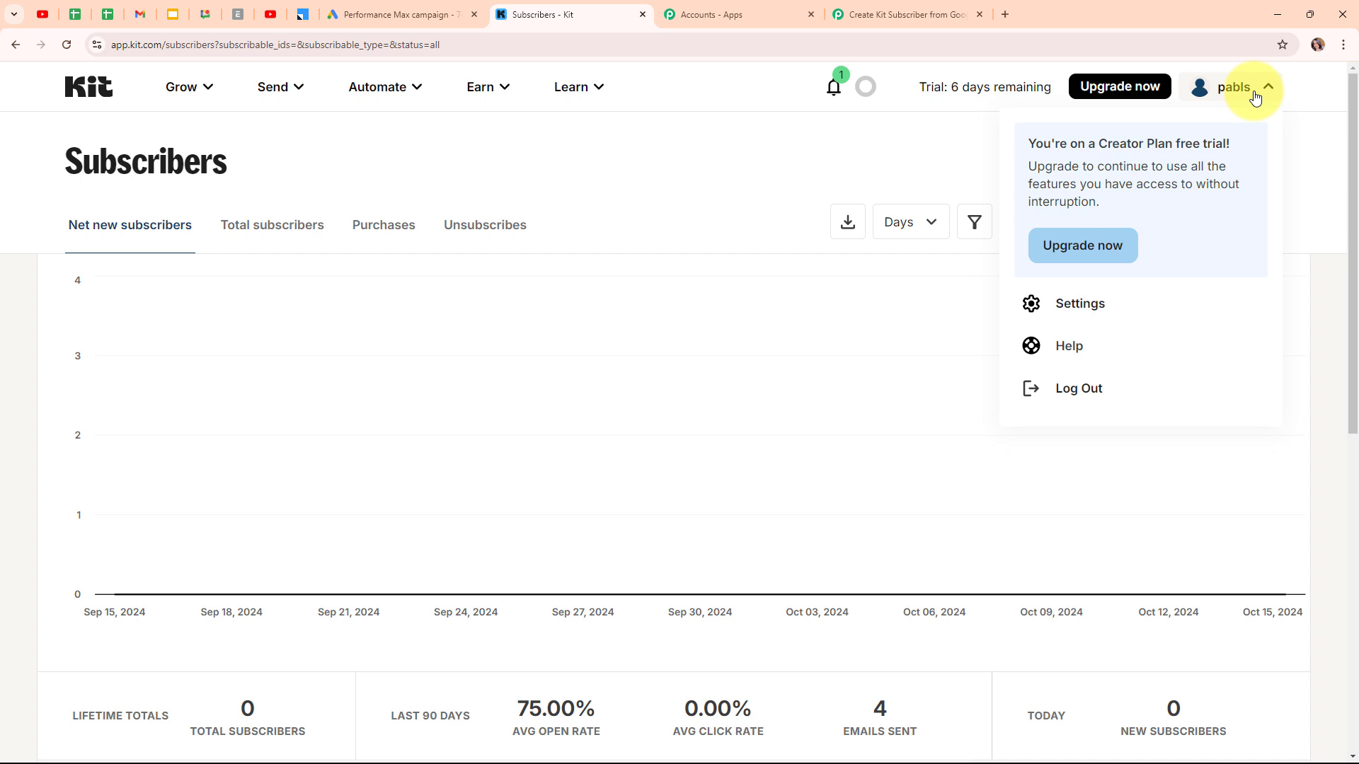
pyautogui.click(1122, 321)
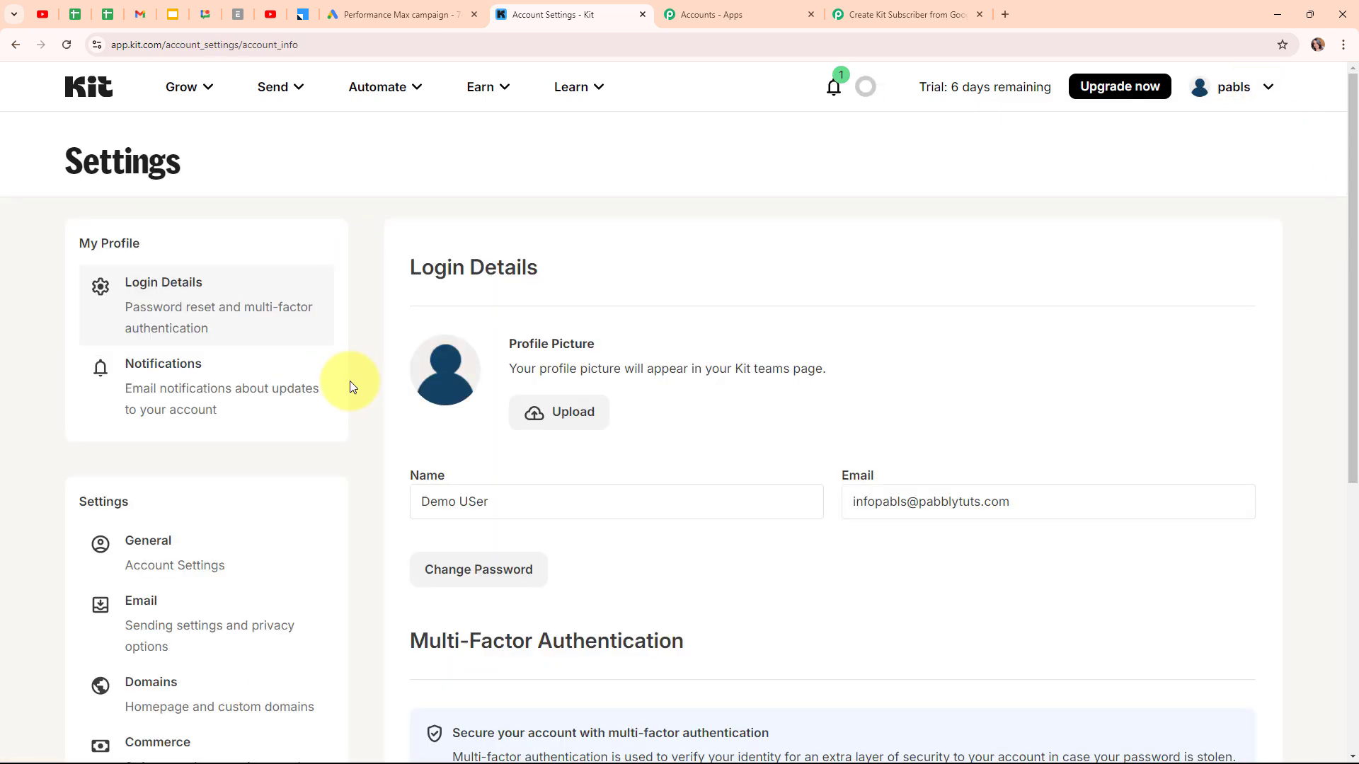
pyautogui.scroll(-6, 350, 381)
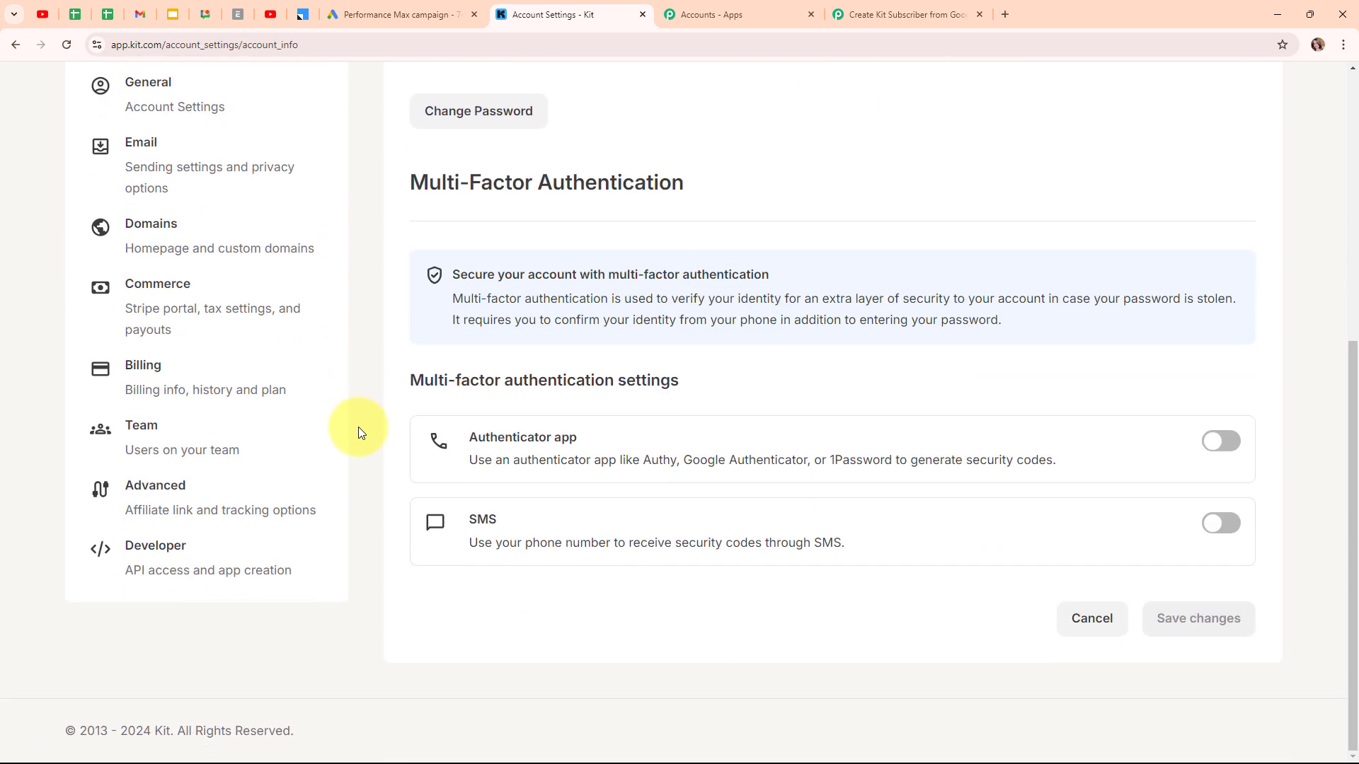
pyautogui.click(144, 567)
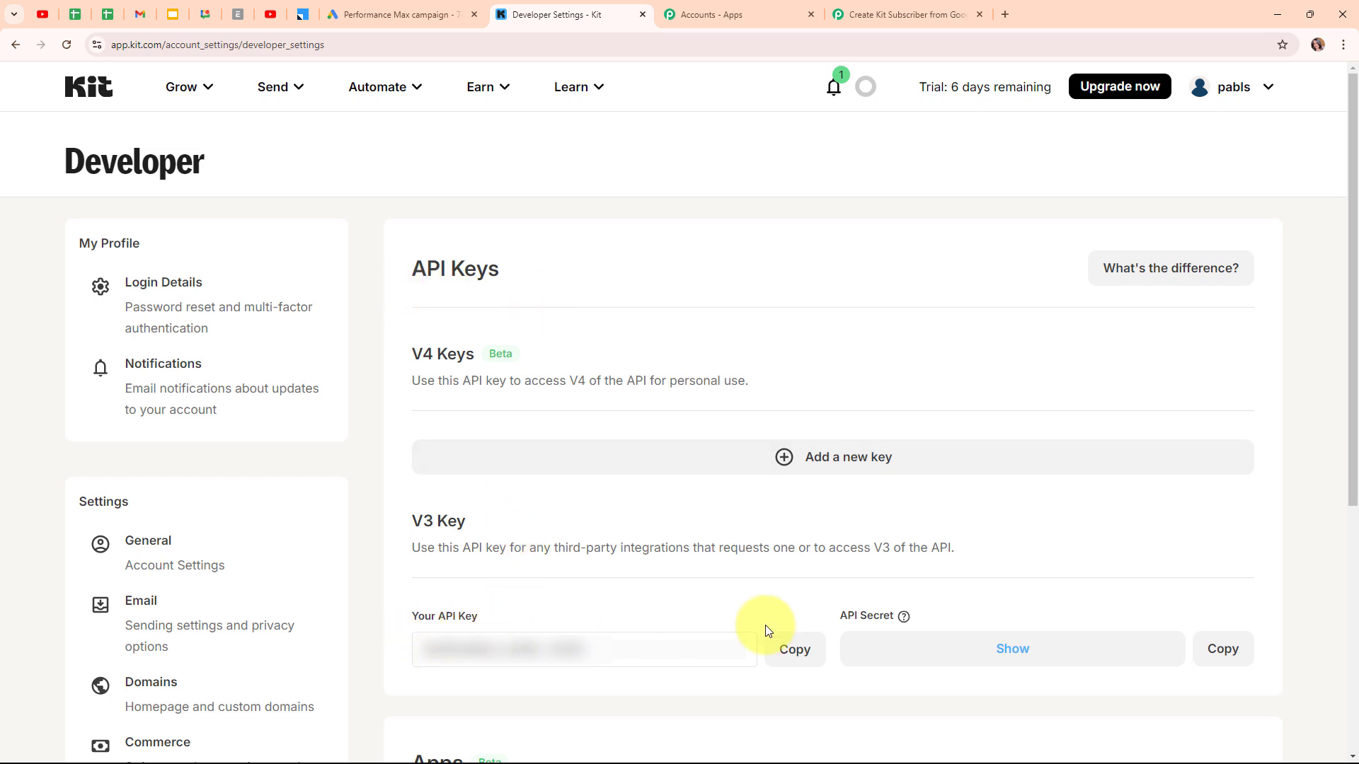
pyautogui.moveTo(908, 619)
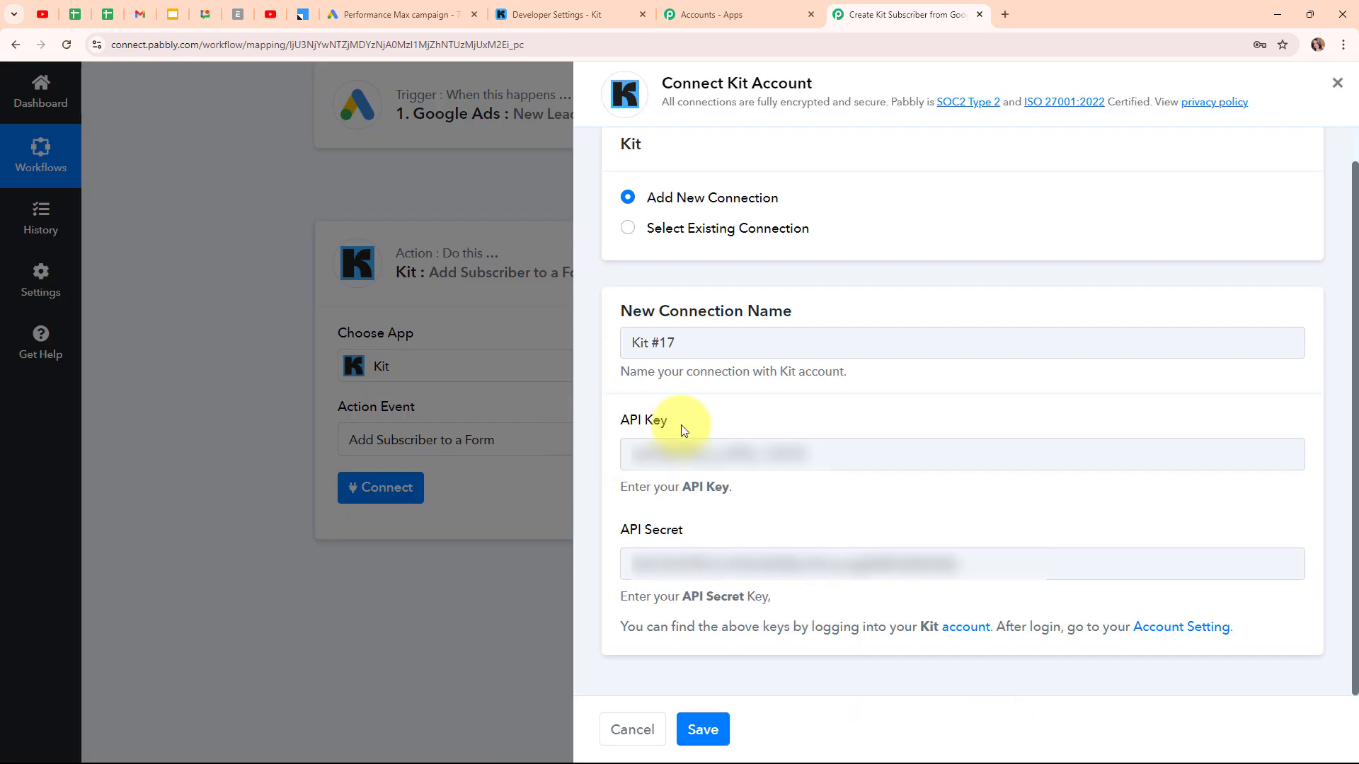
pyautogui.click(726, 736)
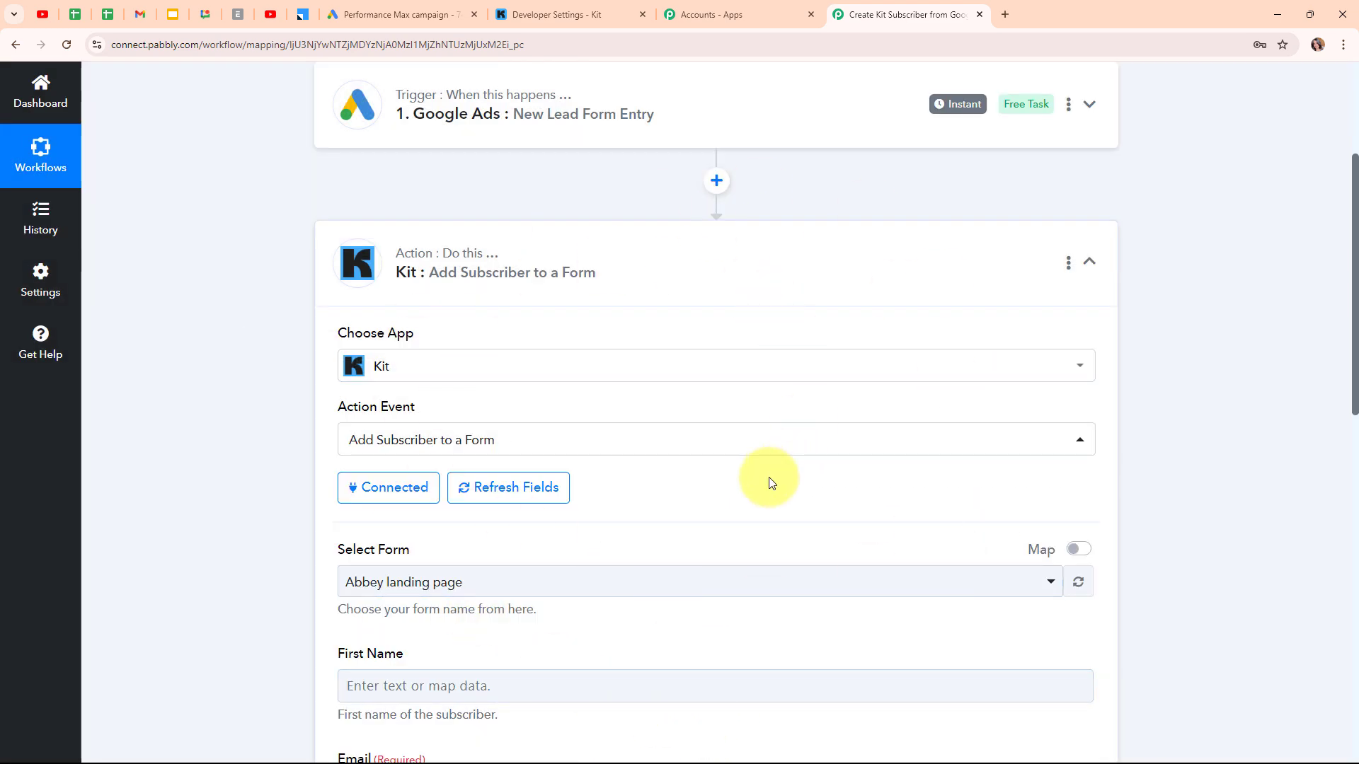
# Select Abbey landing page as the Kit form that receives the subscriber.
pyautogui.scroll(-4, 771, 483)
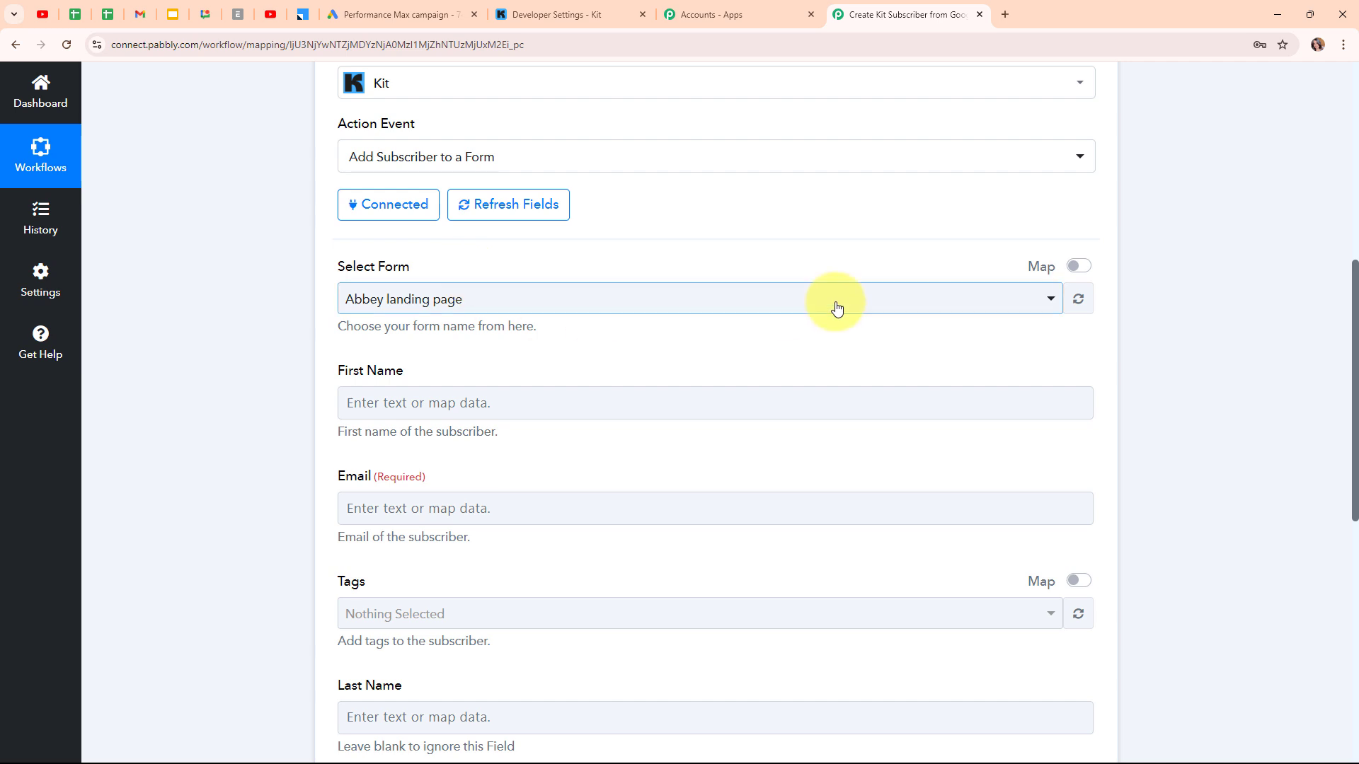
pyautogui.click(804, 292)
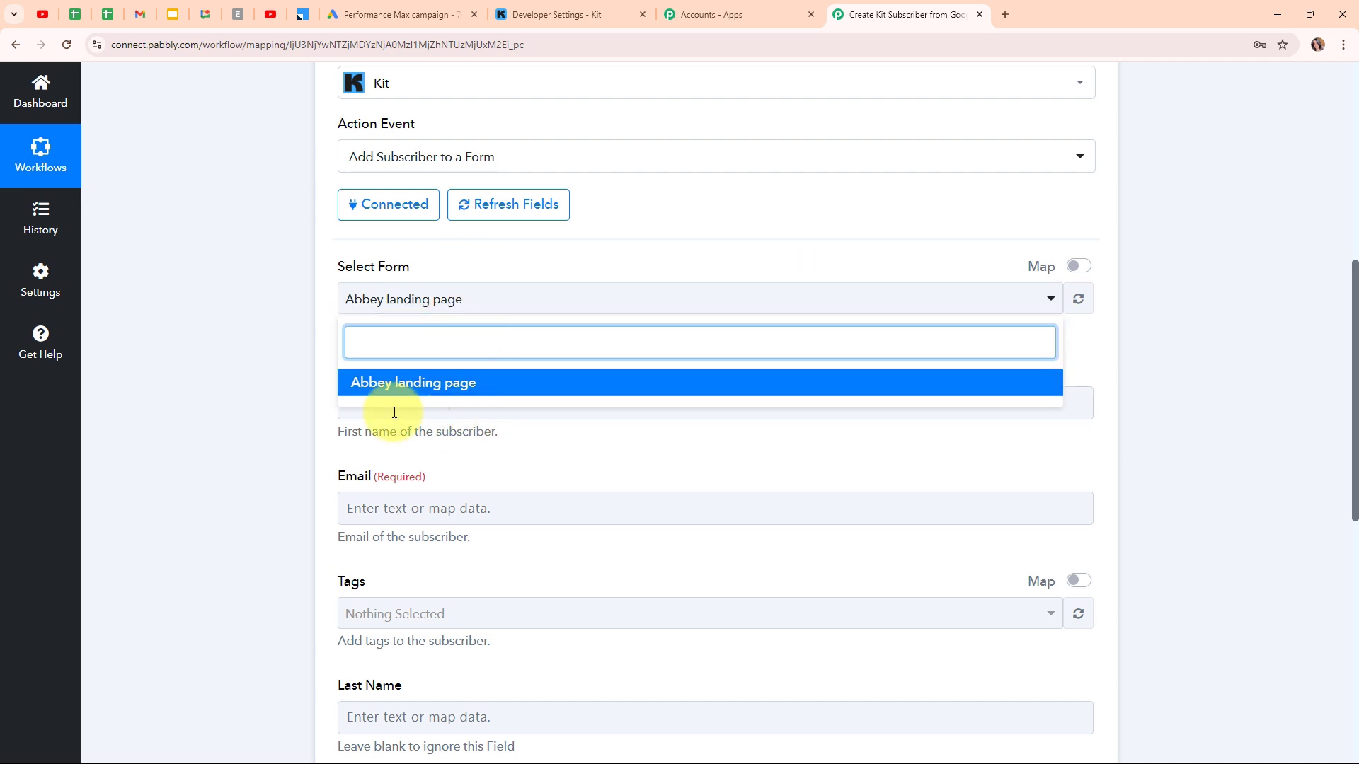
pyautogui.click(500, 387)
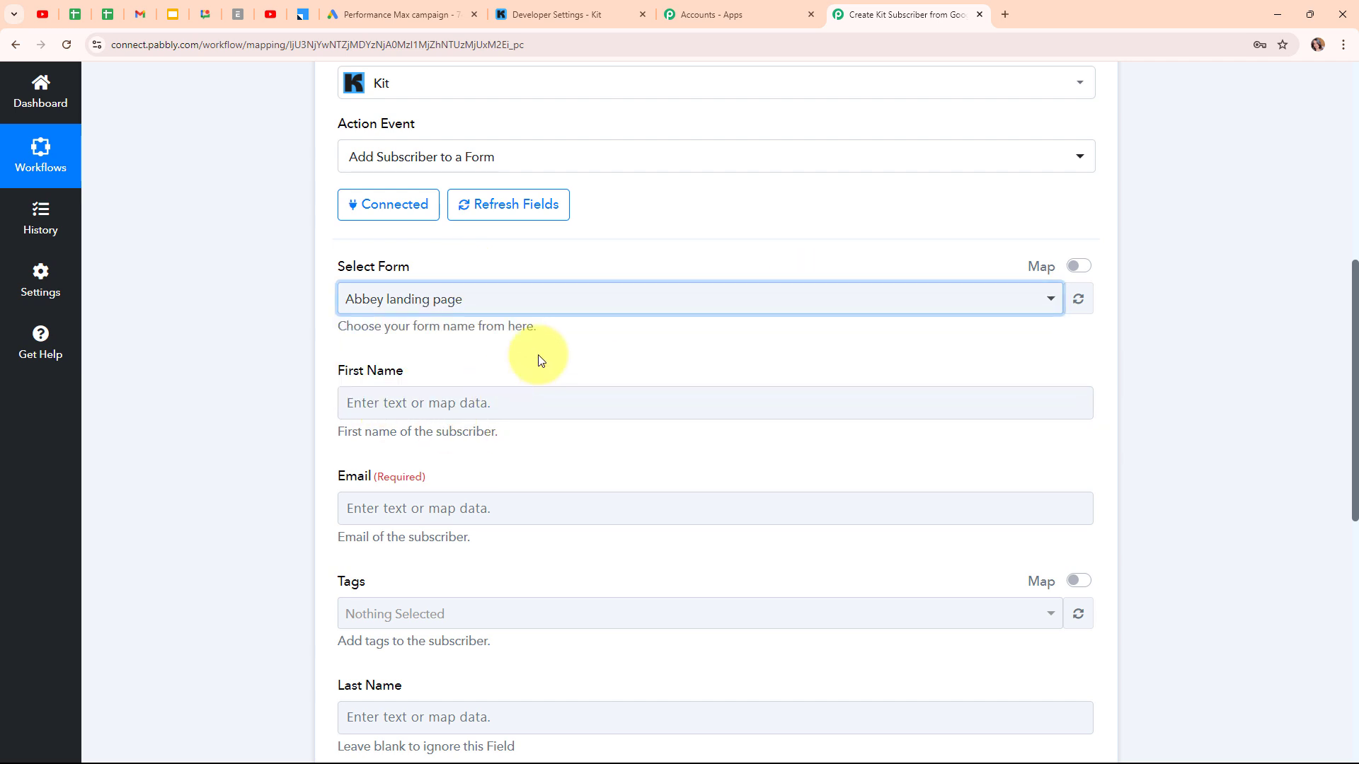
# Map the subscriber's First Name to User Column Data 0 String Value from the Google Ads lead entry.
pyautogui.scroll(-3, 546, 344)
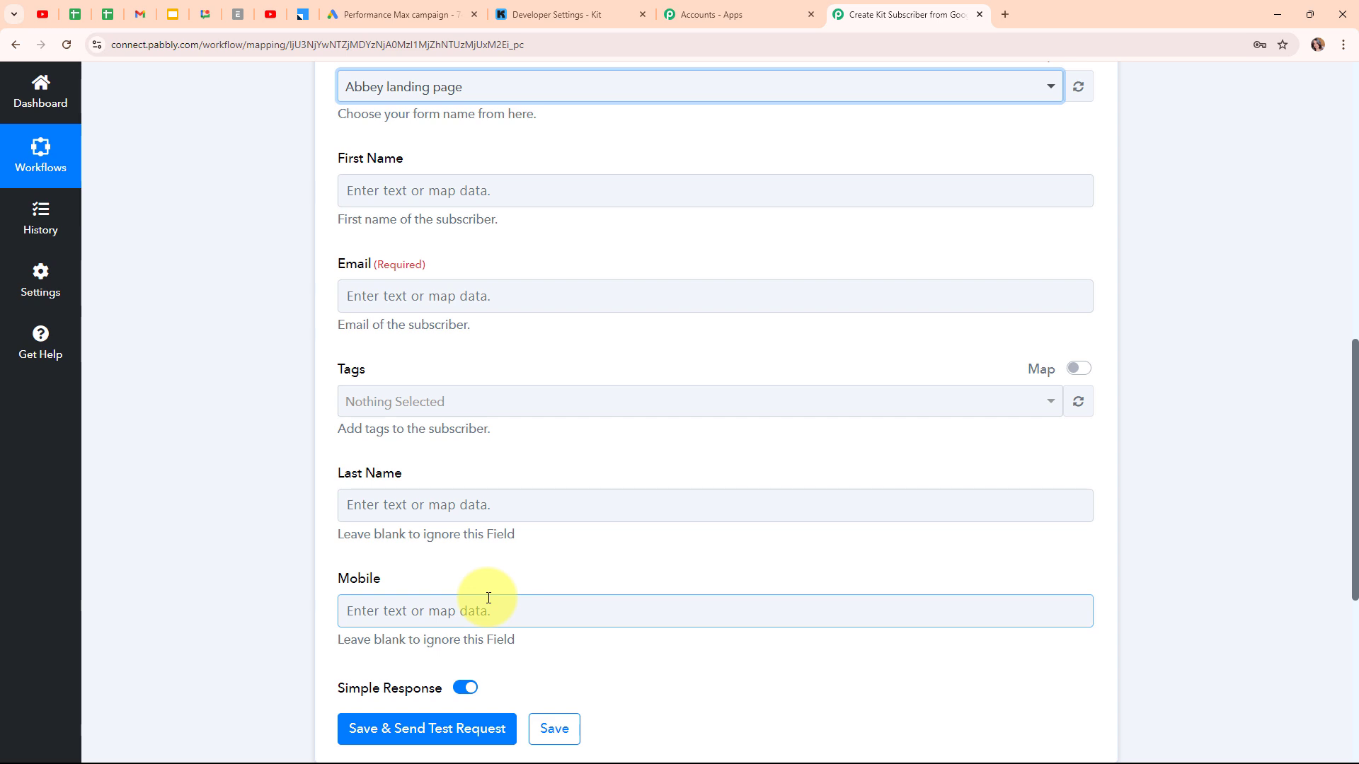
pyautogui.click(466, 192)
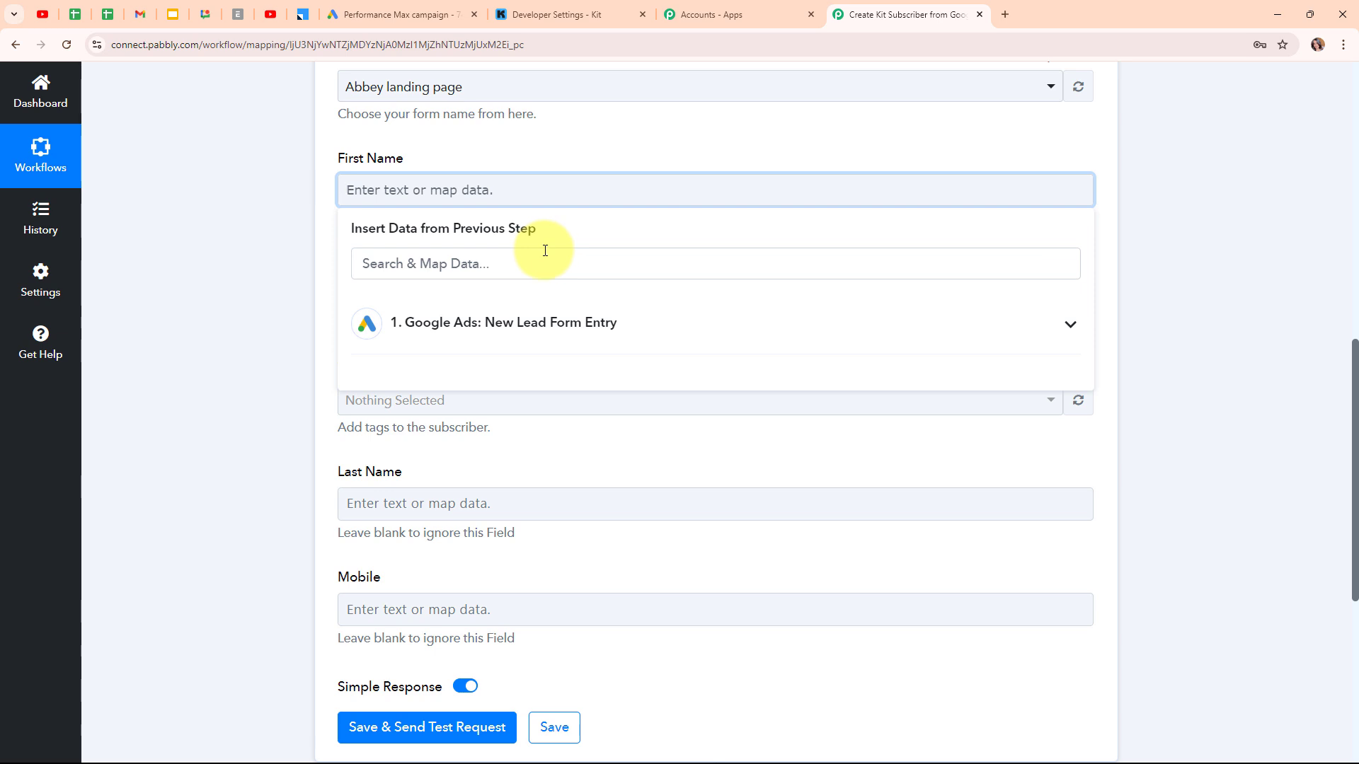
pyautogui.click(578, 344)
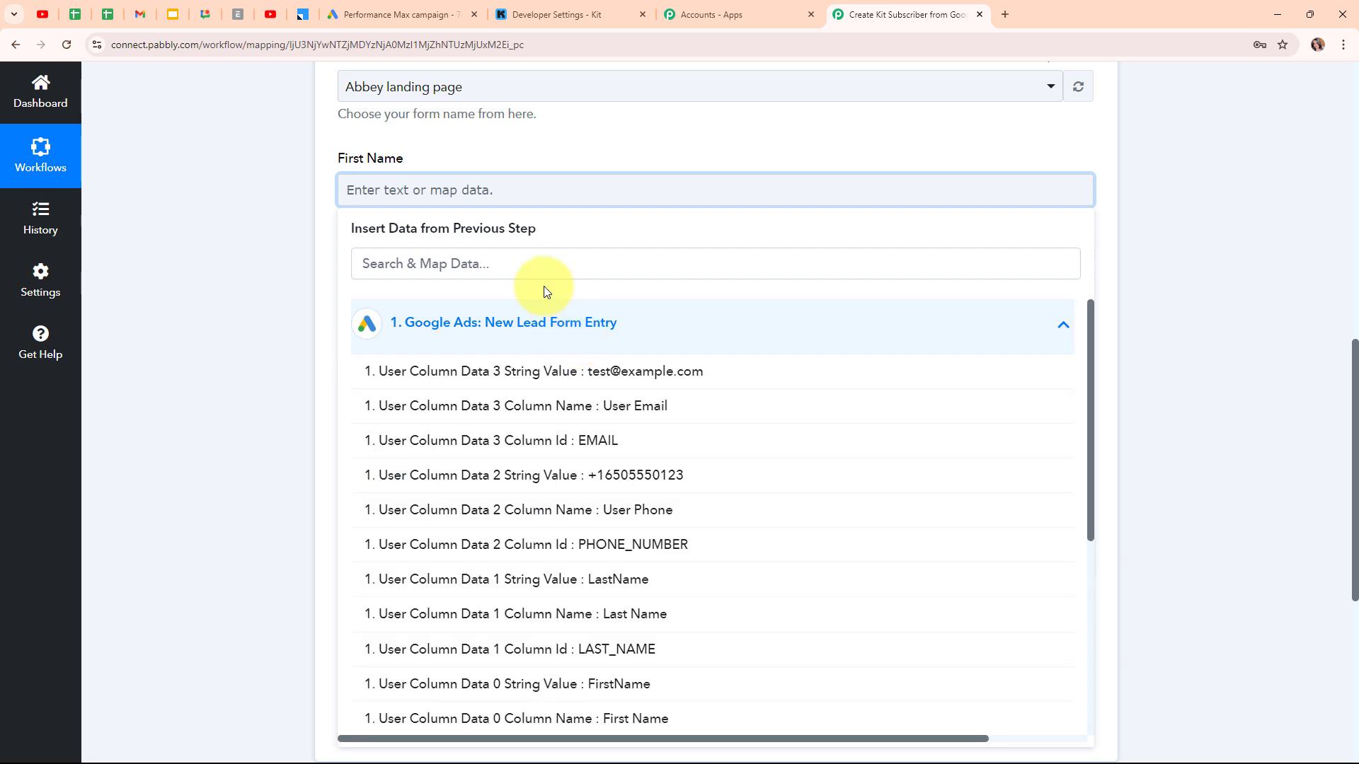
pyautogui.click(519, 259)
pyautogui.write('nam')
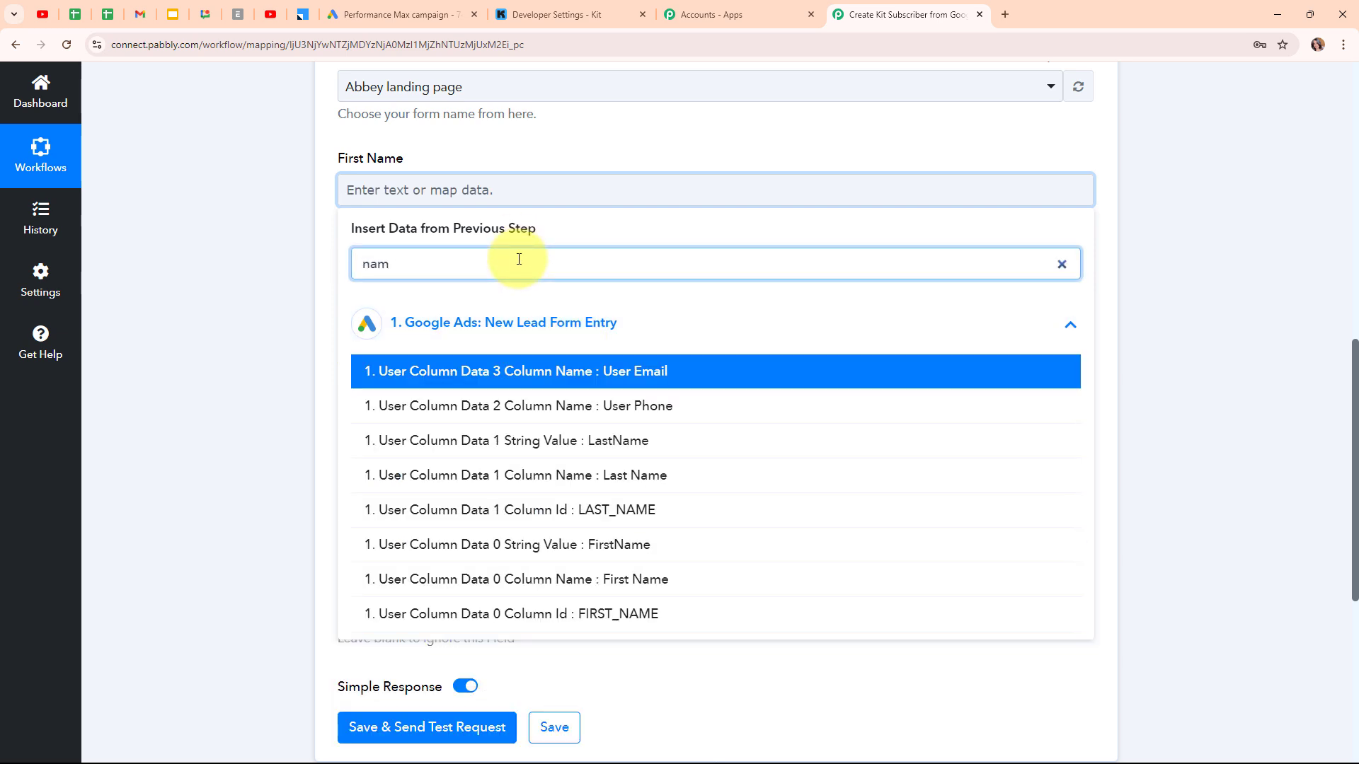
pyautogui.click(614, 551)
pyautogui.click(208, 337)
# Map the subscriber's Email to User Column Data 3 String Value from the Google Ads lead entry.
pyautogui.click(381, 315)
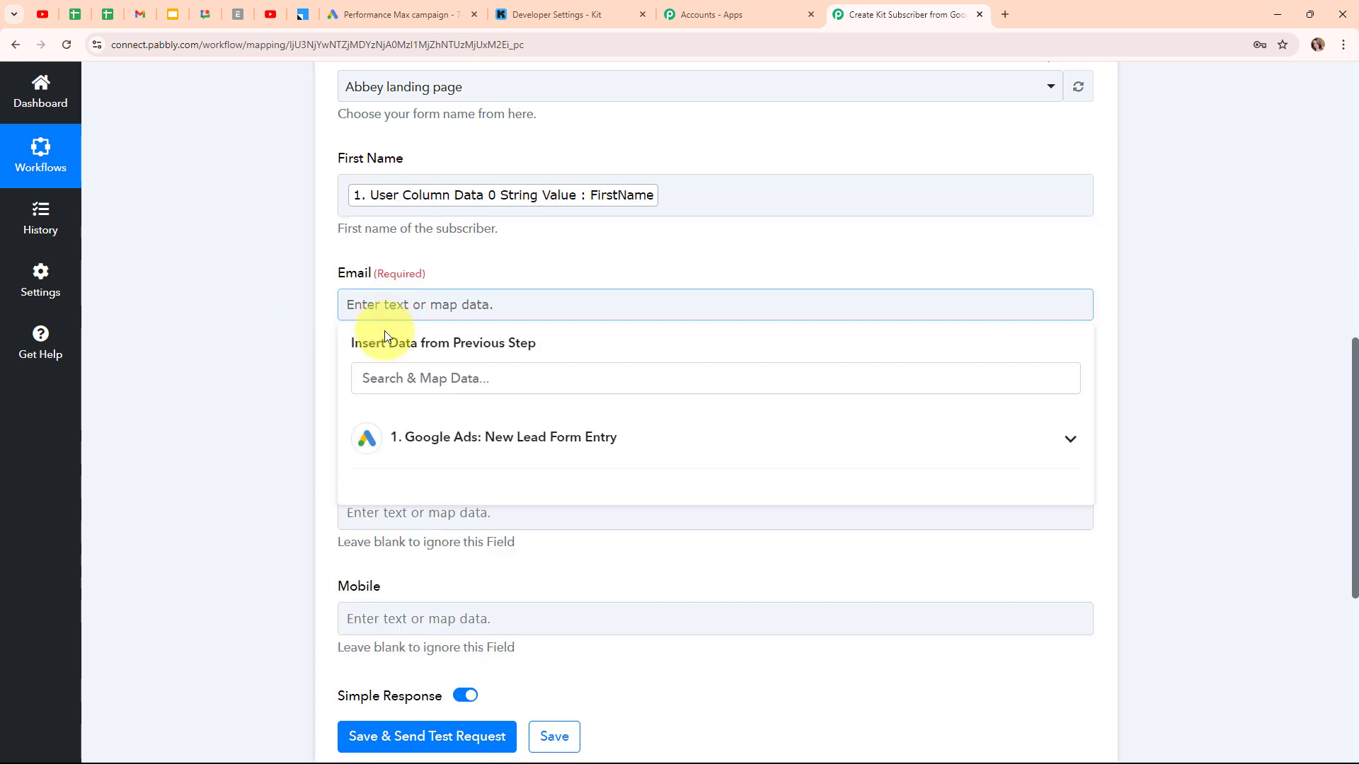
pyautogui.click(389, 368)
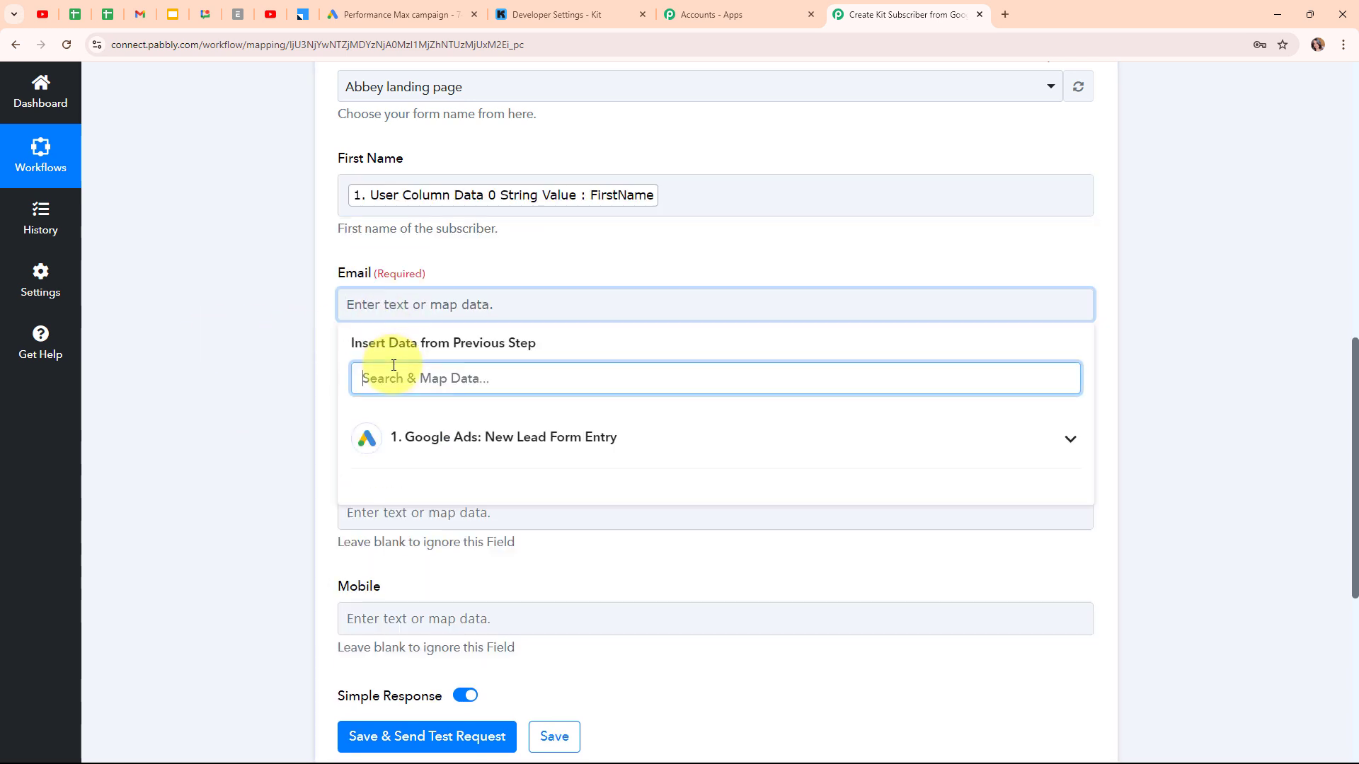
pyautogui.write('@')
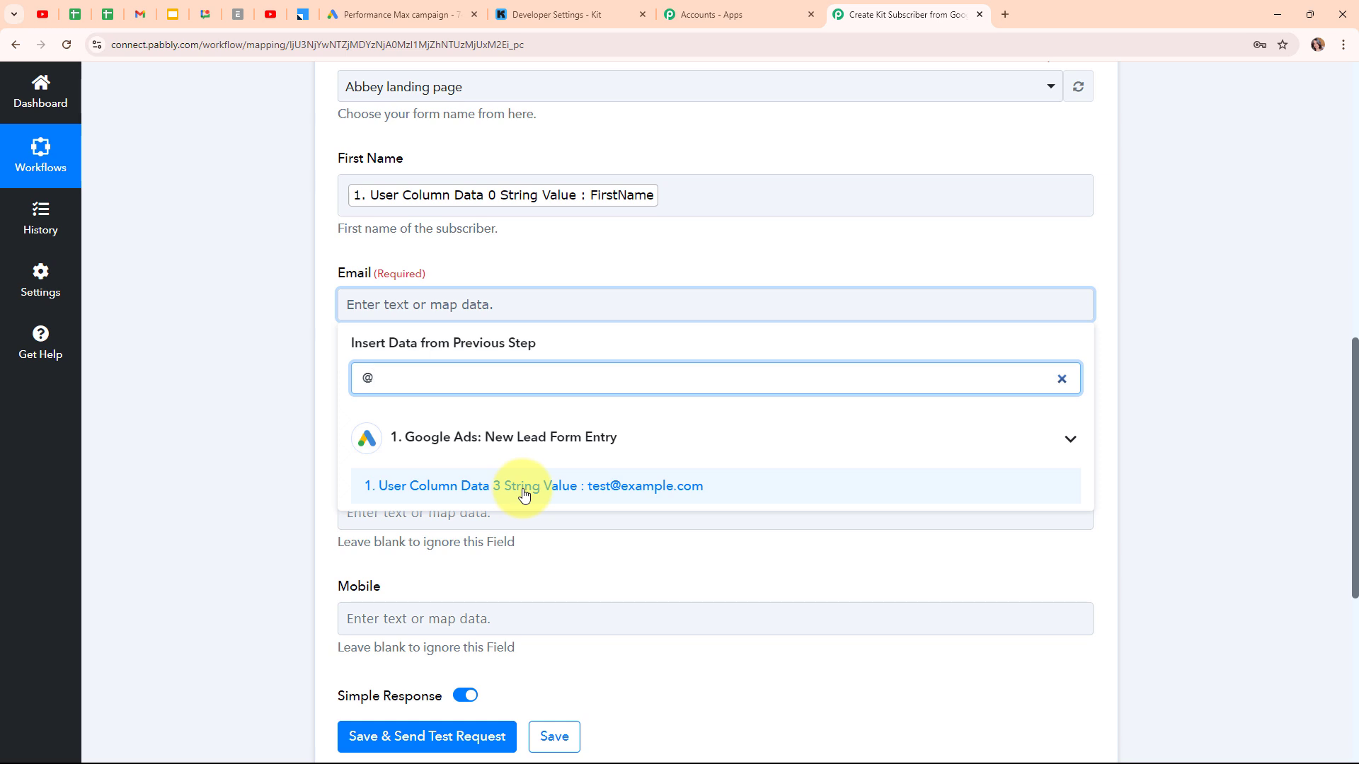
pyautogui.click(524, 487)
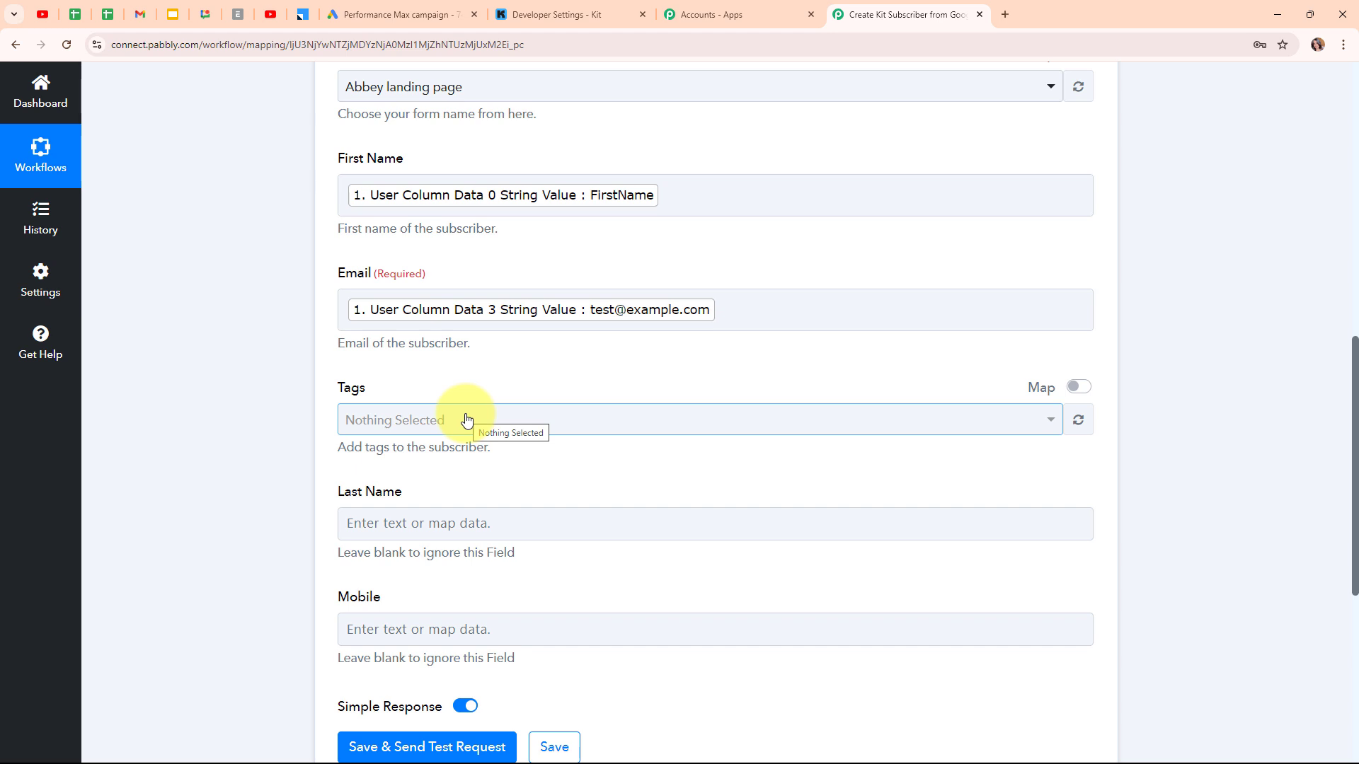
# Map the subscriber's Last Name to User Column Data 1 String Value from the Google Ads lead entry.
pyautogui.click(388, 524)
pyautogui.click(455, 595)
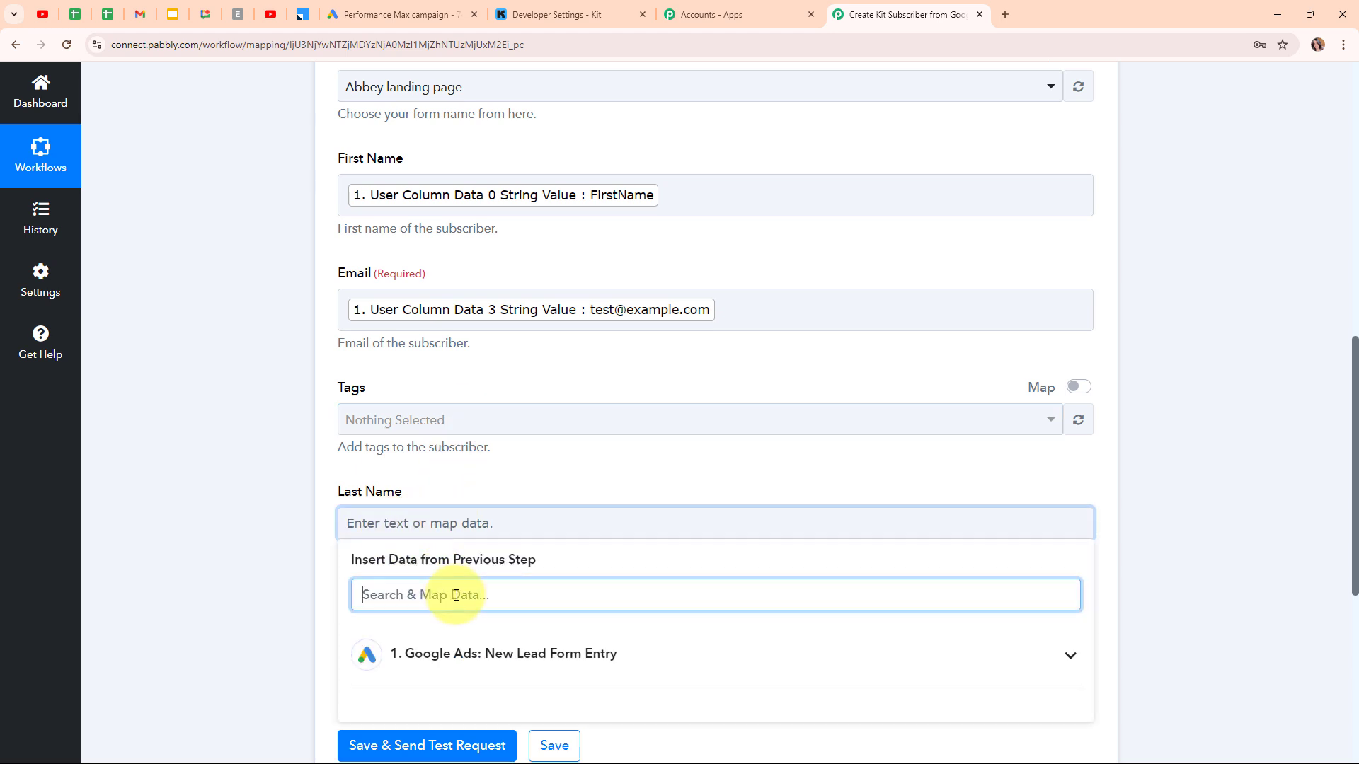
pyautogui.write('nam')
pyautogui.scroll(-4, 509, 622)
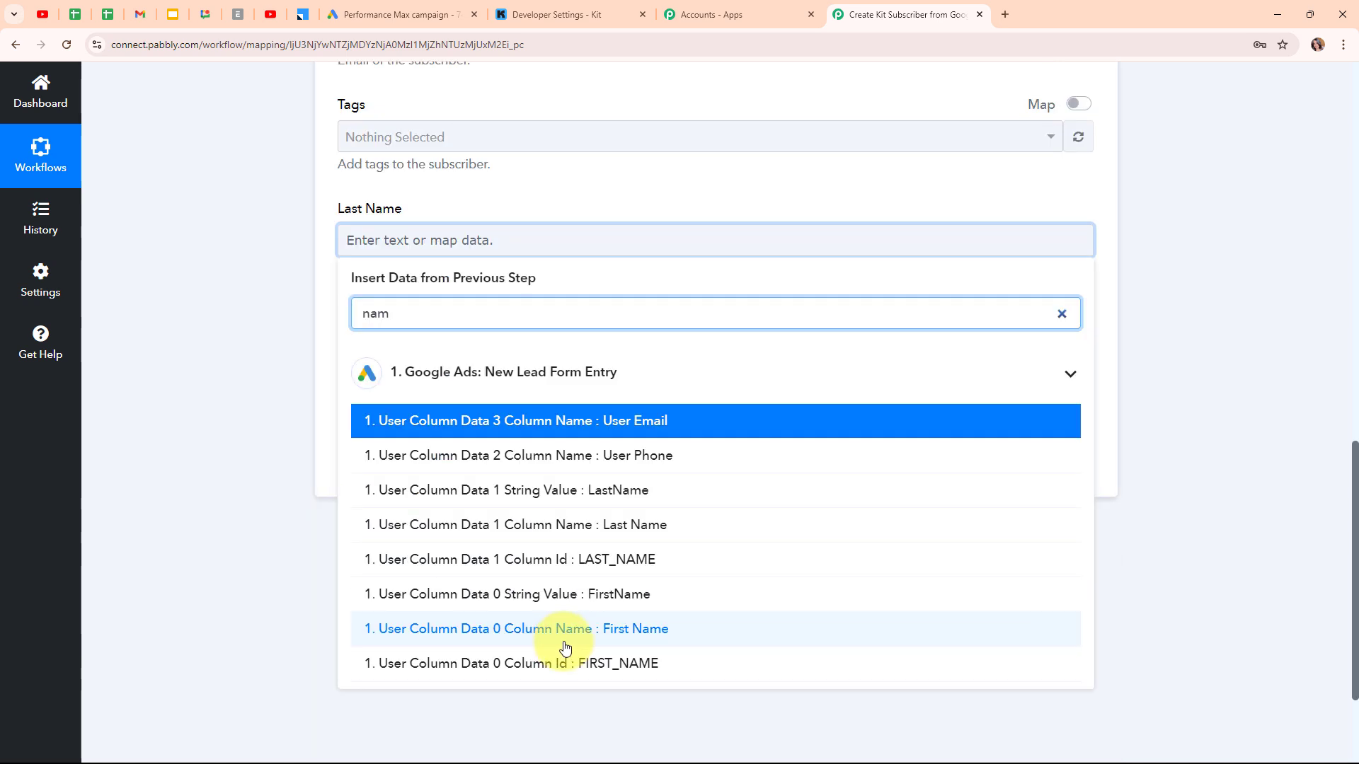
pyautogui.click(613, 493)
pyautogui.click(303, 323)
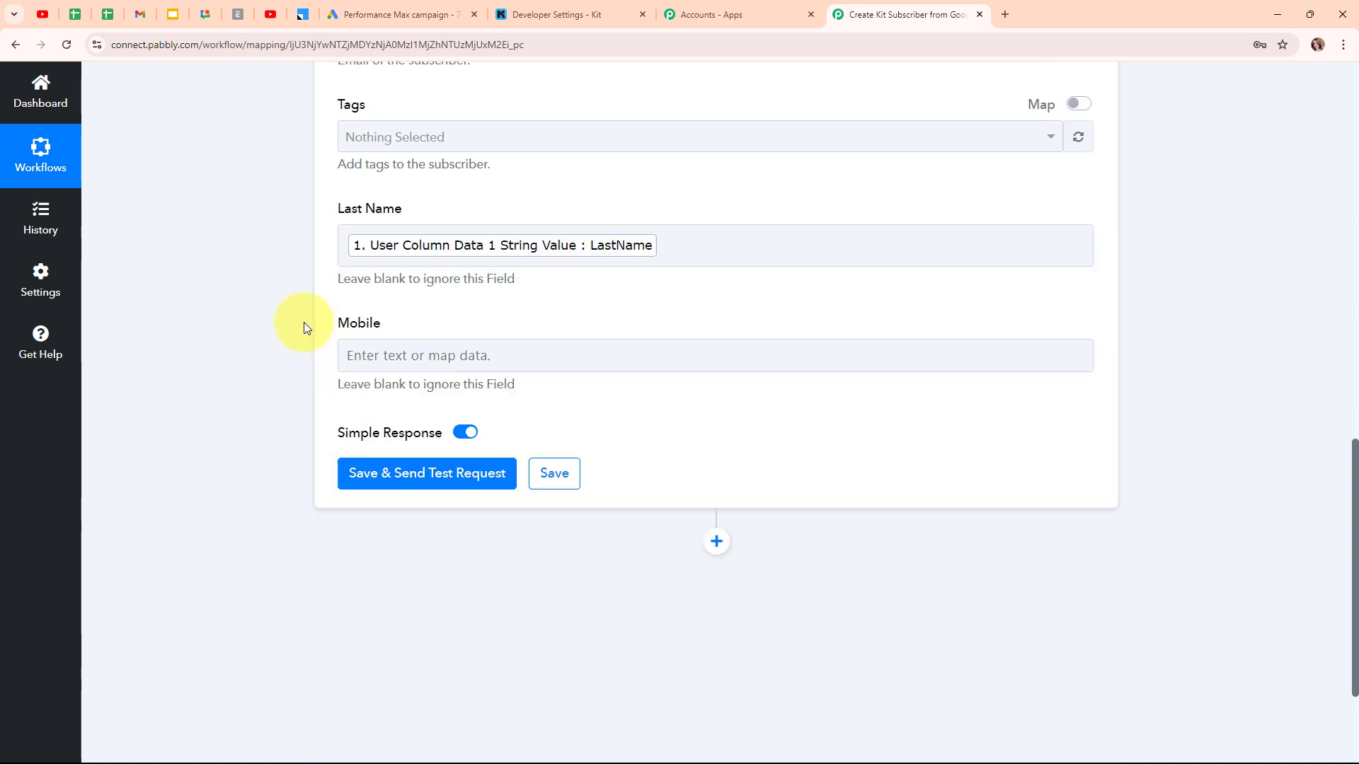
# Map the subscriber's Mobile to User Column Data 2 String Value from the Google Ads lead entry.
pyautogui.click(412, 362)
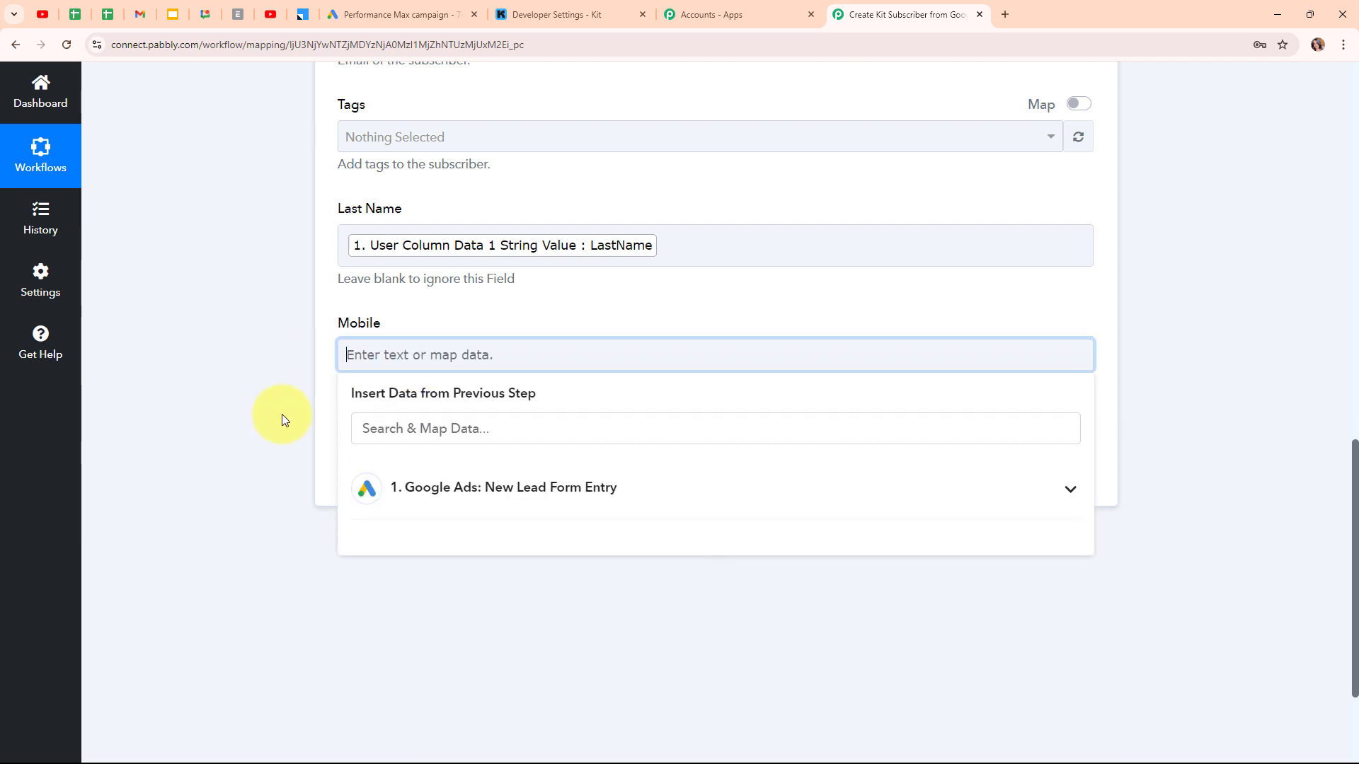
pyautogui.click(484, 495)
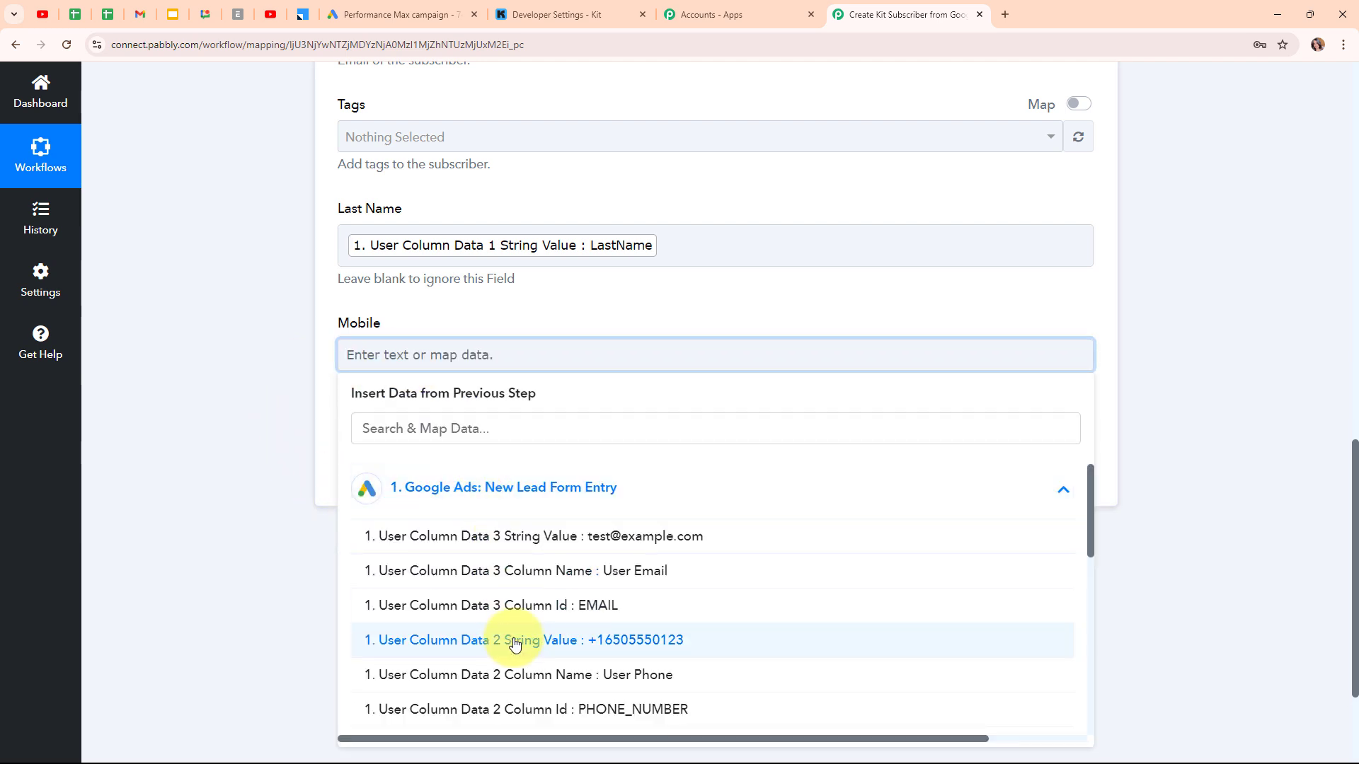
pyautogui.click(673, 642)
pyautogui.click(319, 312)
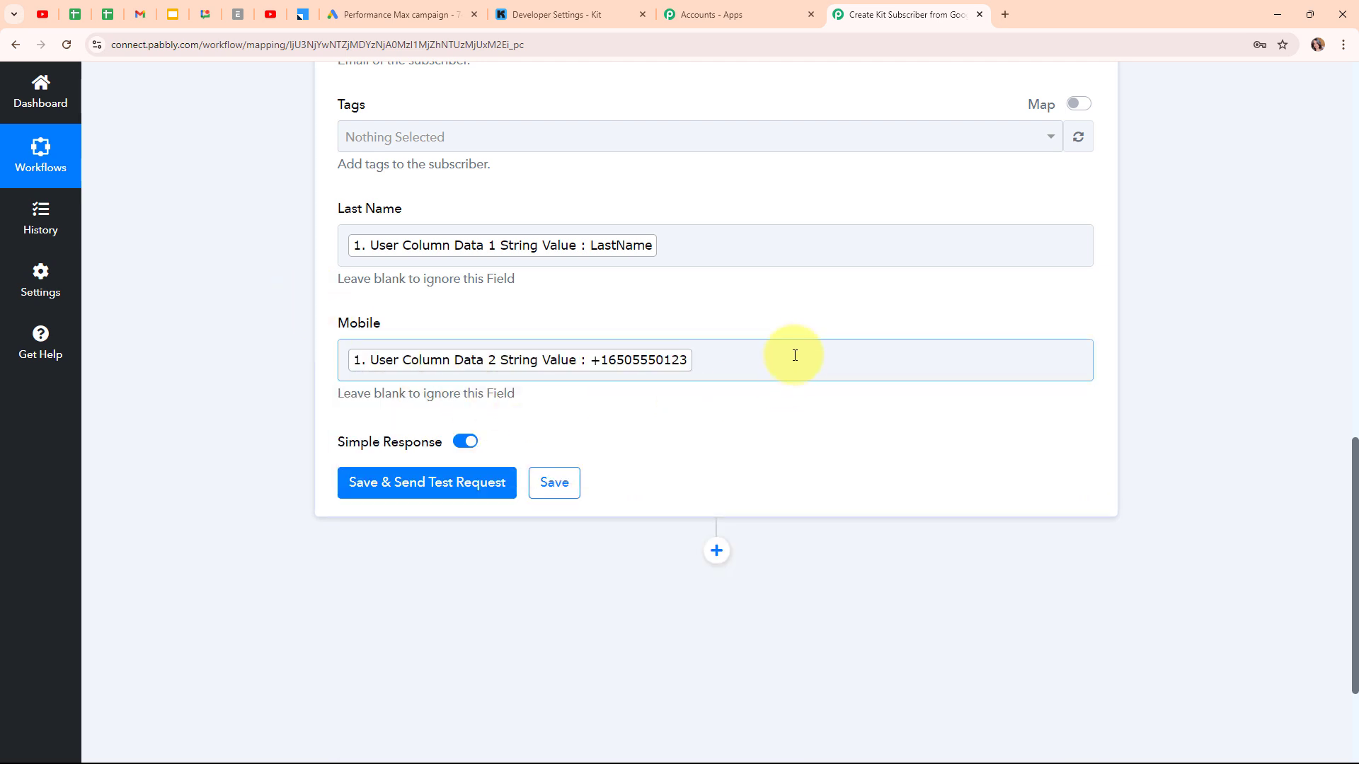
# Save the Kit action with a test request and check the subscription state in the received response.
pyautogui.scroll(3, 794, 355)
pyautogui.scroll(-4, 794, 354)
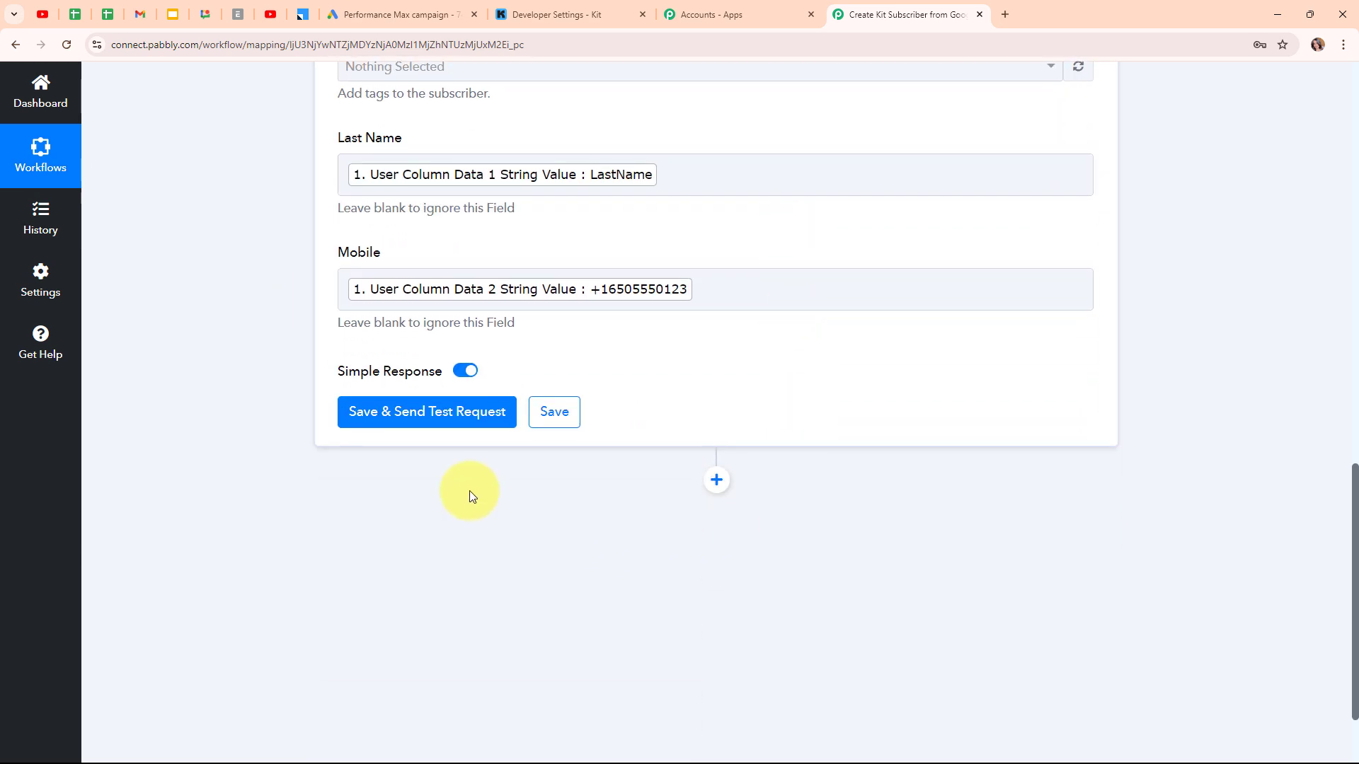
pyautogui.click(453, 412)
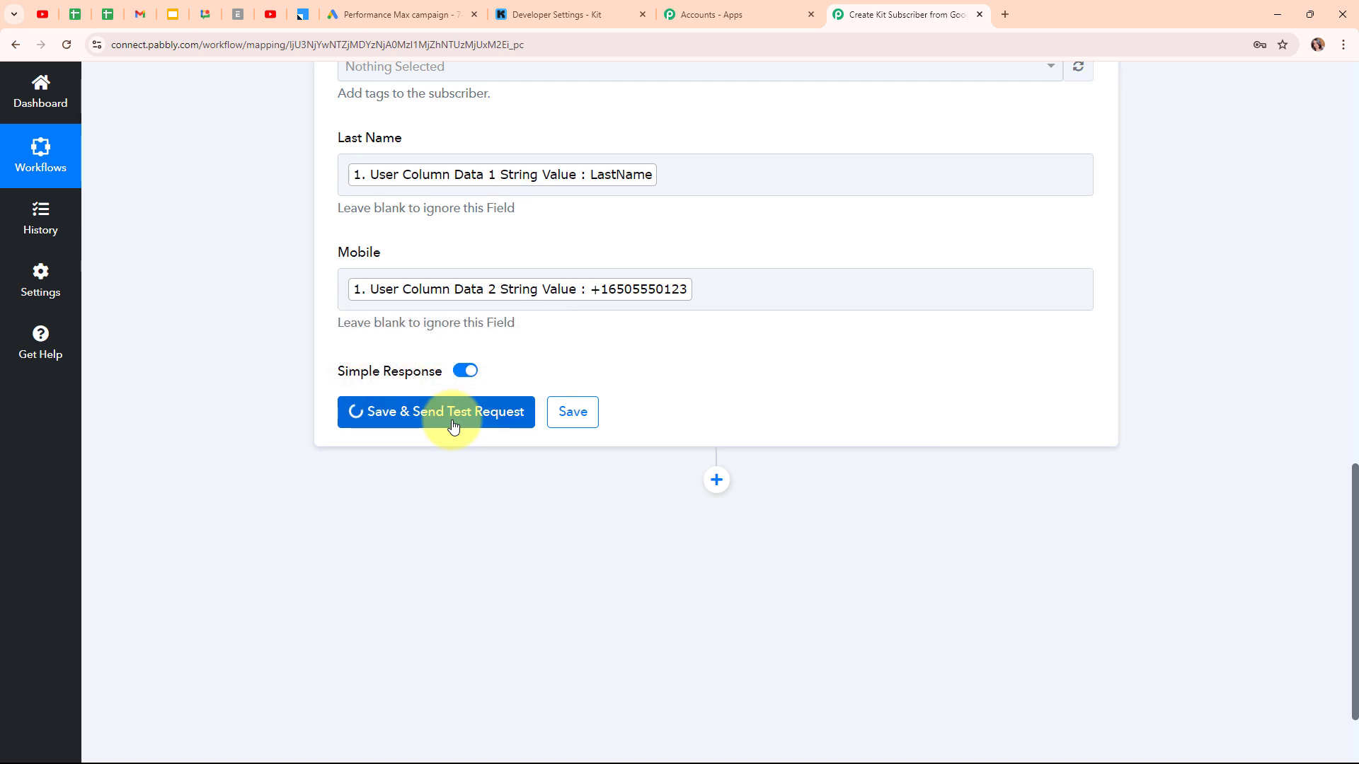
pyautogui.scroll(-3, 1250, 428)
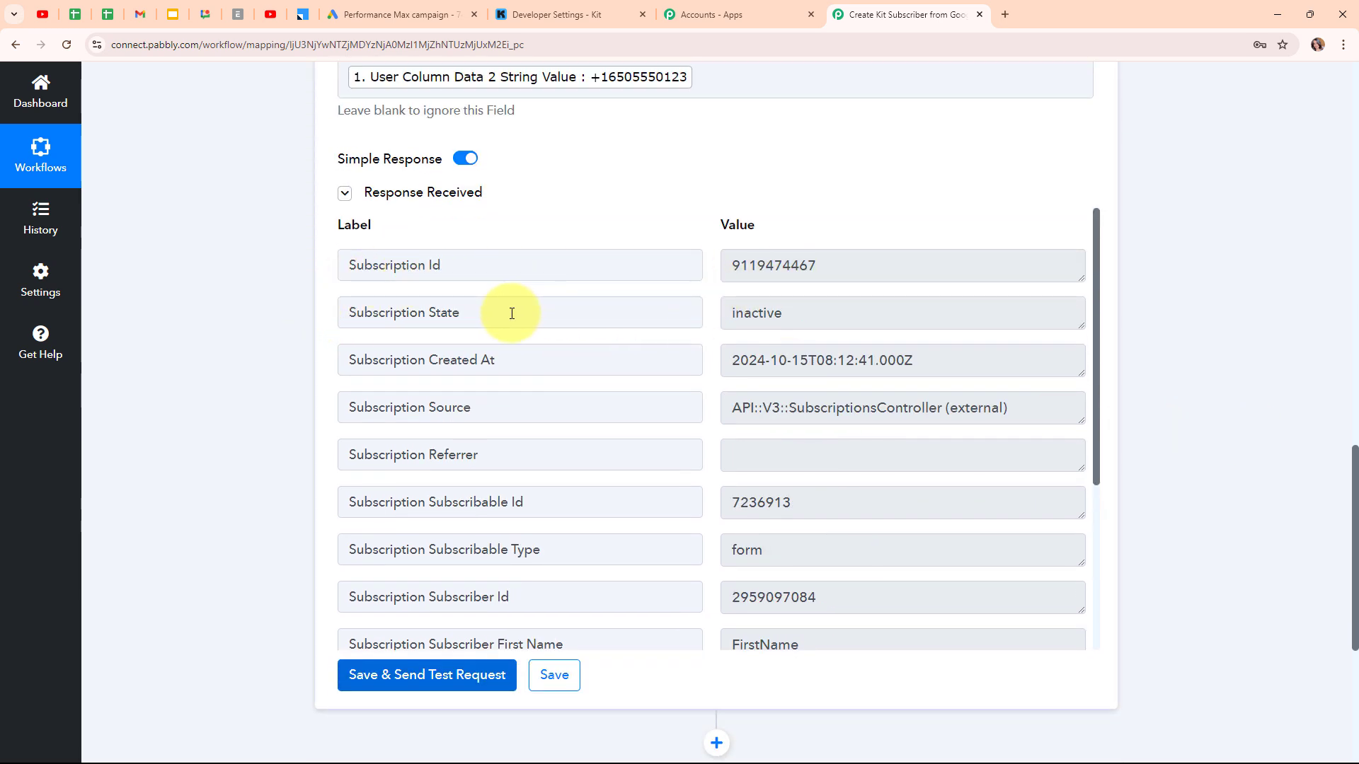
pyautogui.click(821, 310)
pyautogui.moveTo(820, 310); pyautogui.dragTo(710, 319)
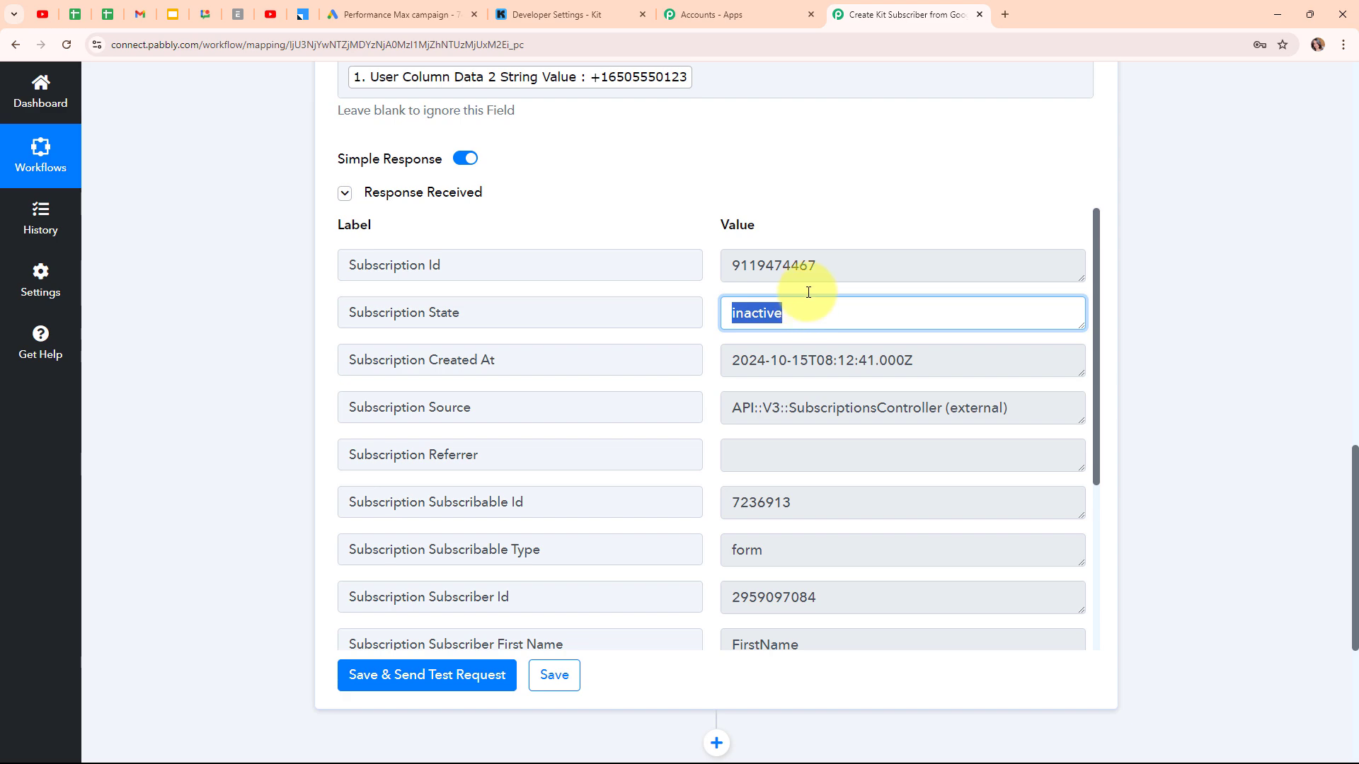
# Collapse the Kit action step so the workflow shows both steps in brief.
pyautogui.scroll(15, 1116, 194)
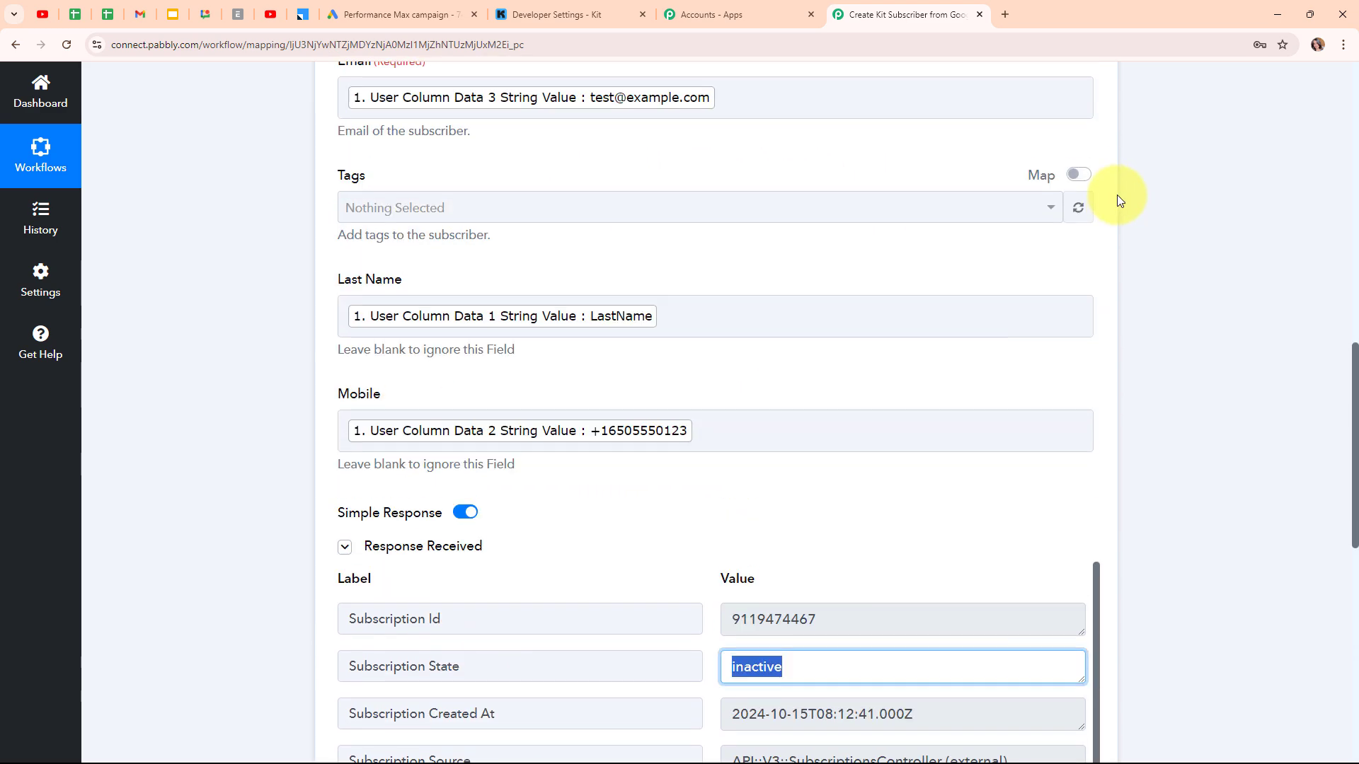
pyautogui.click(1089, 261)
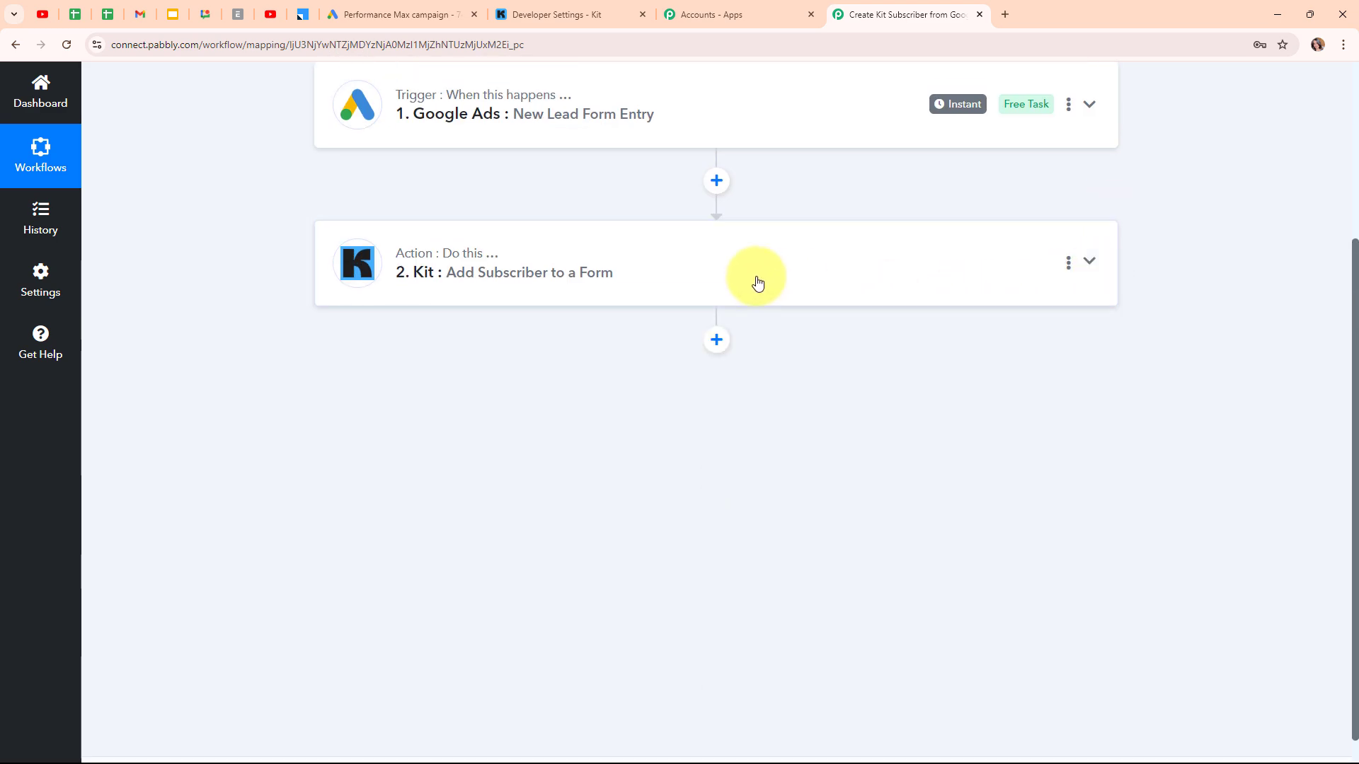
pyautogui.scroll(3, 755, 281)
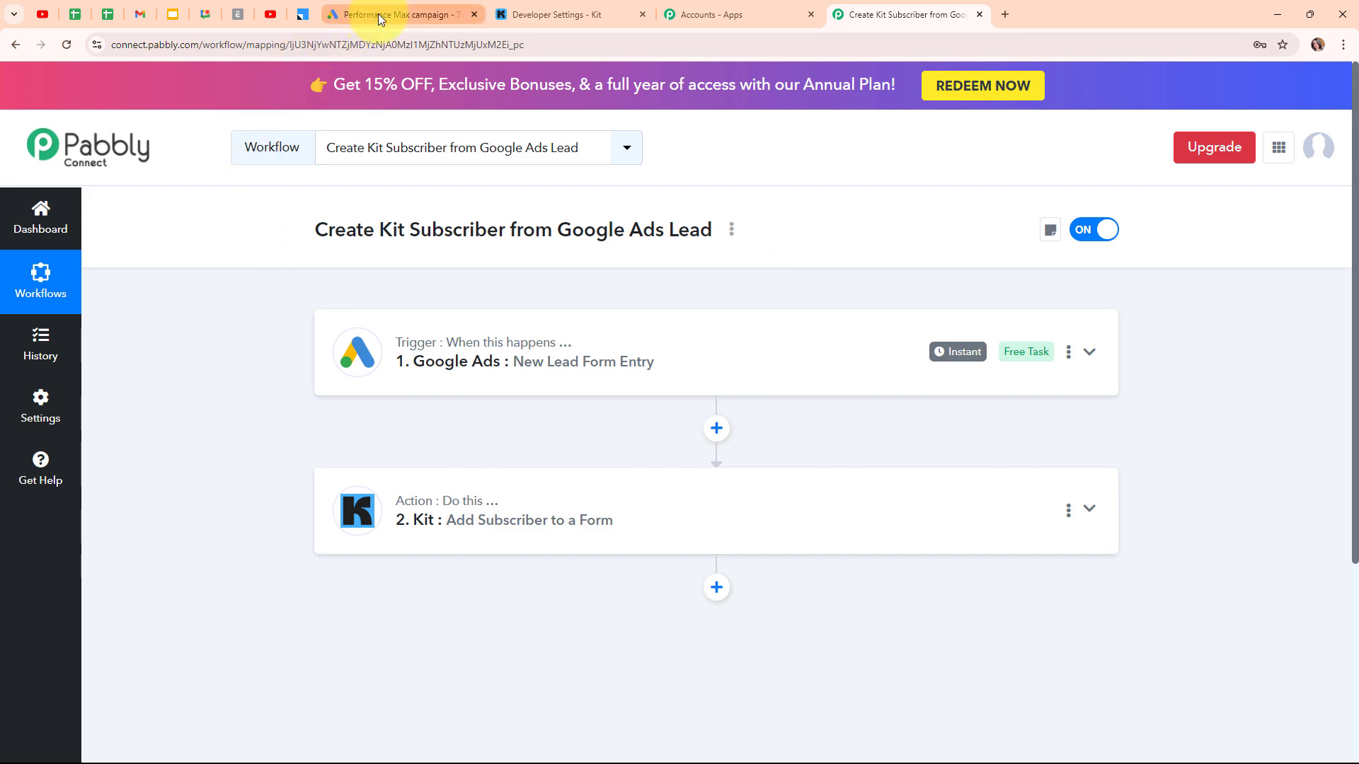
# Switch to Kit, check the new test subscriber's status in the All Subscribers list, and return to the Pabbly Connect workflow.
pyautogui.click(559, 14)
pyautogui.scroll(-8, 427, 304)
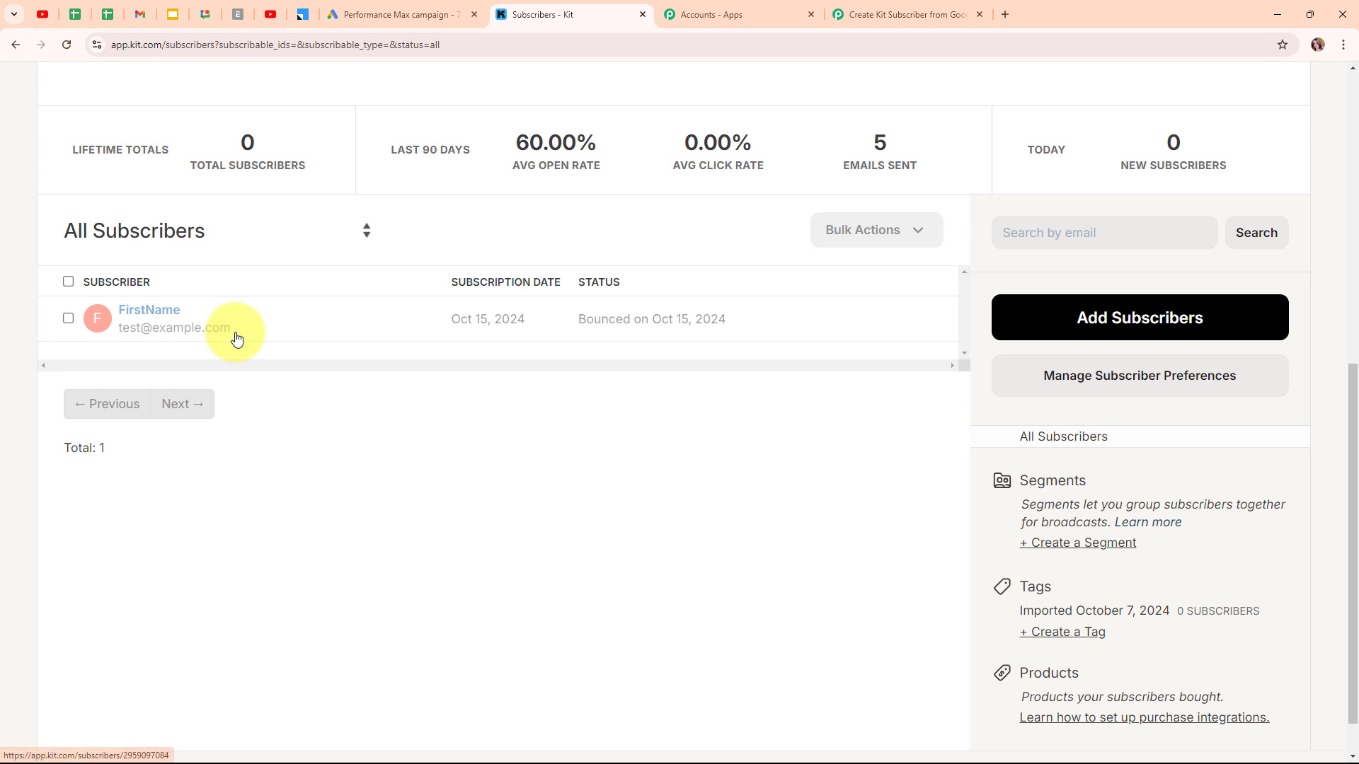
pyautogui.moveTo(578, 320); pyautogui.dragTo(640, 320)
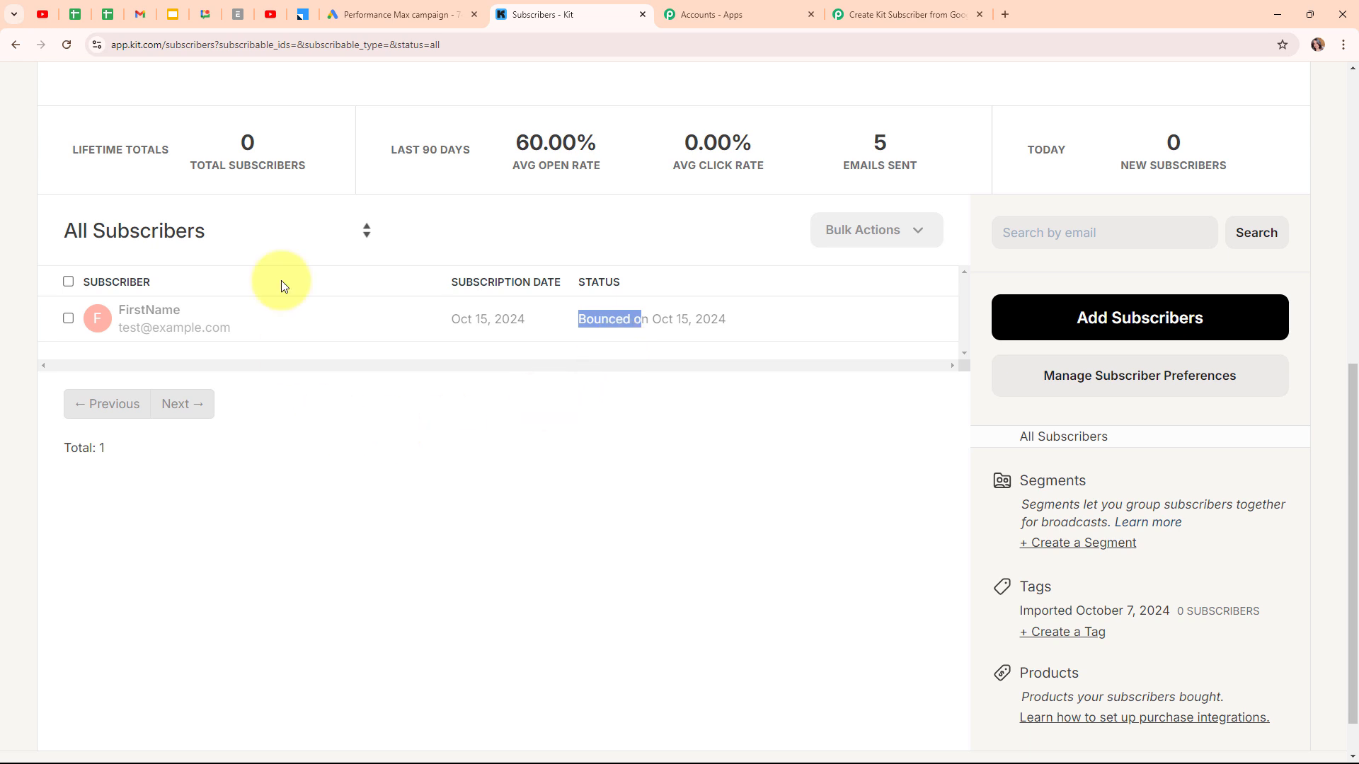
pyautogui.click(866, 6)
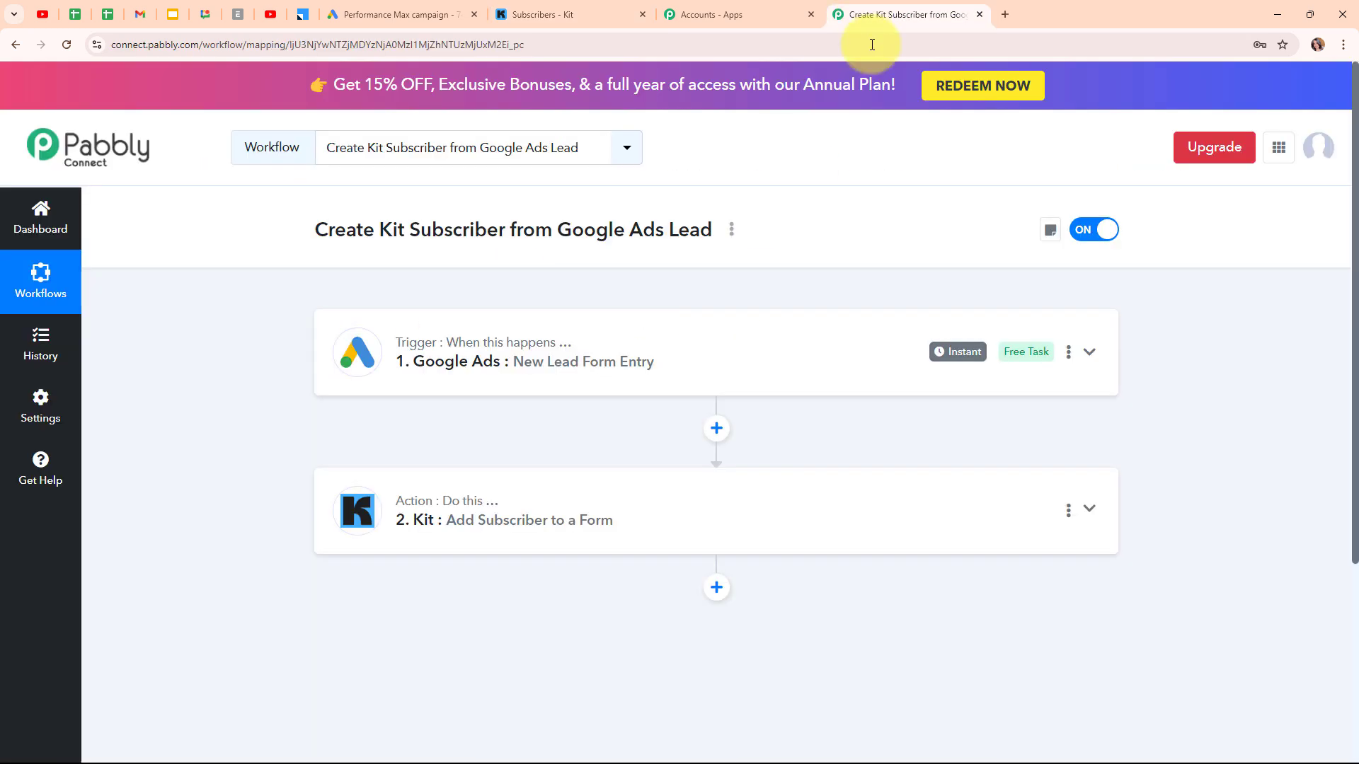